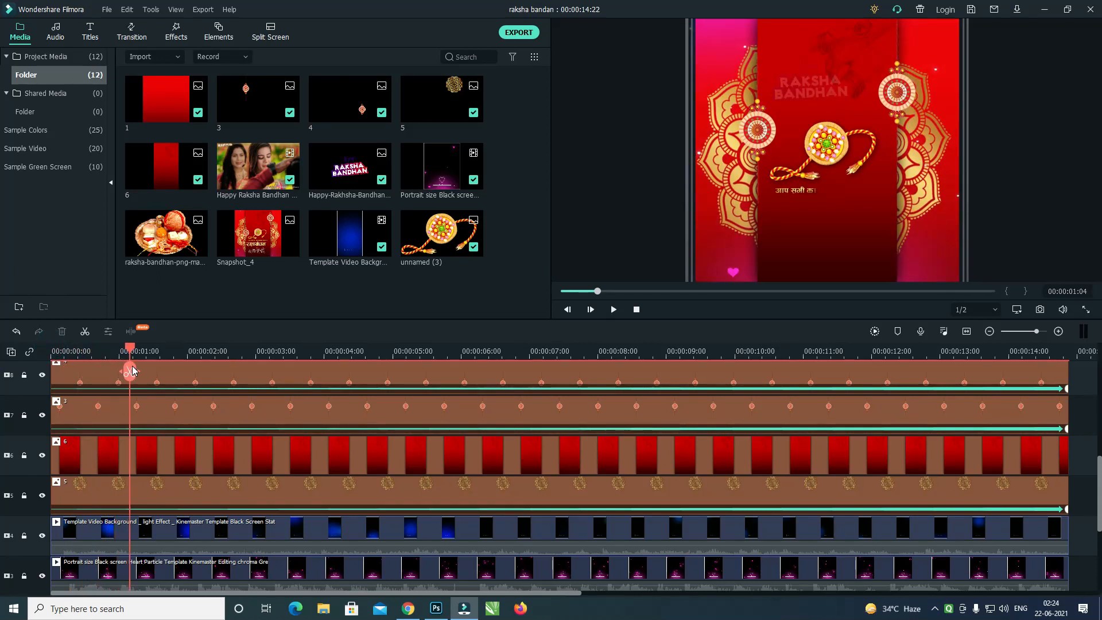
Import the finished rakhi video from the 2021 new export data folder into the project media.
drag(133, 374, 67, 495)
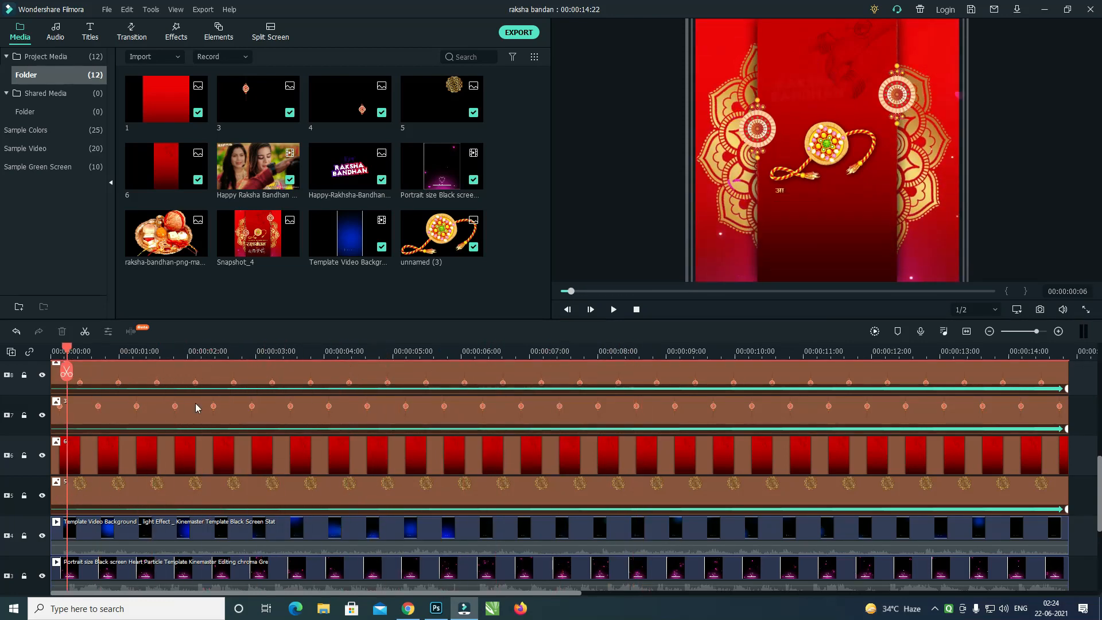
double_click(292, 303)
double_click(507, 106)
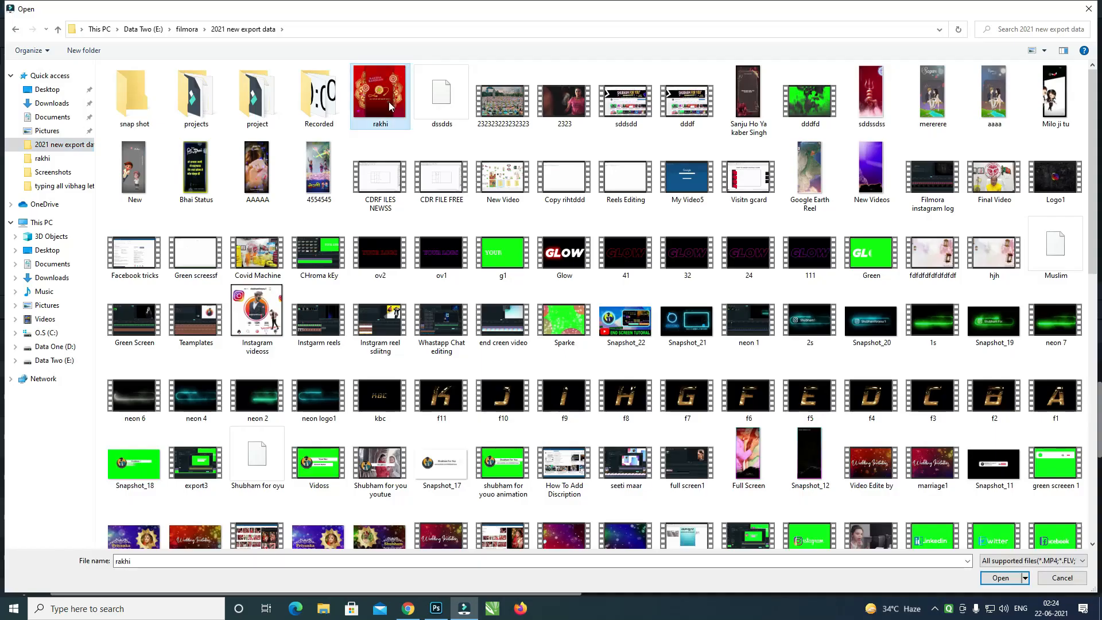
double_click(388, 101)
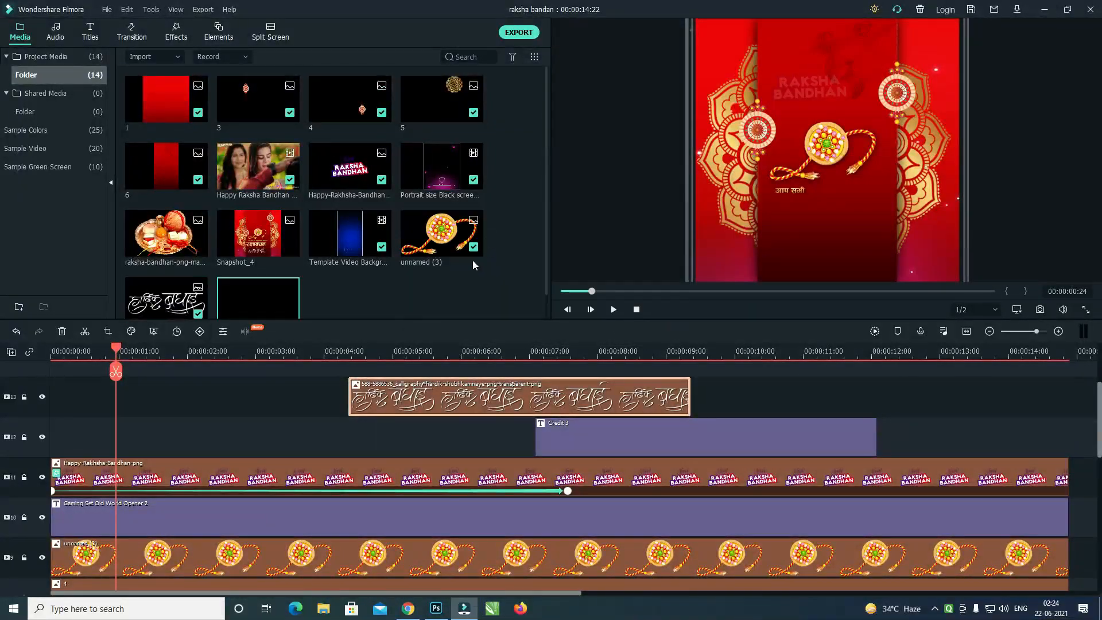
Preview the imported rakhi video full screen from its beginning, skimming through the animation to near the end.
click(275, 307)
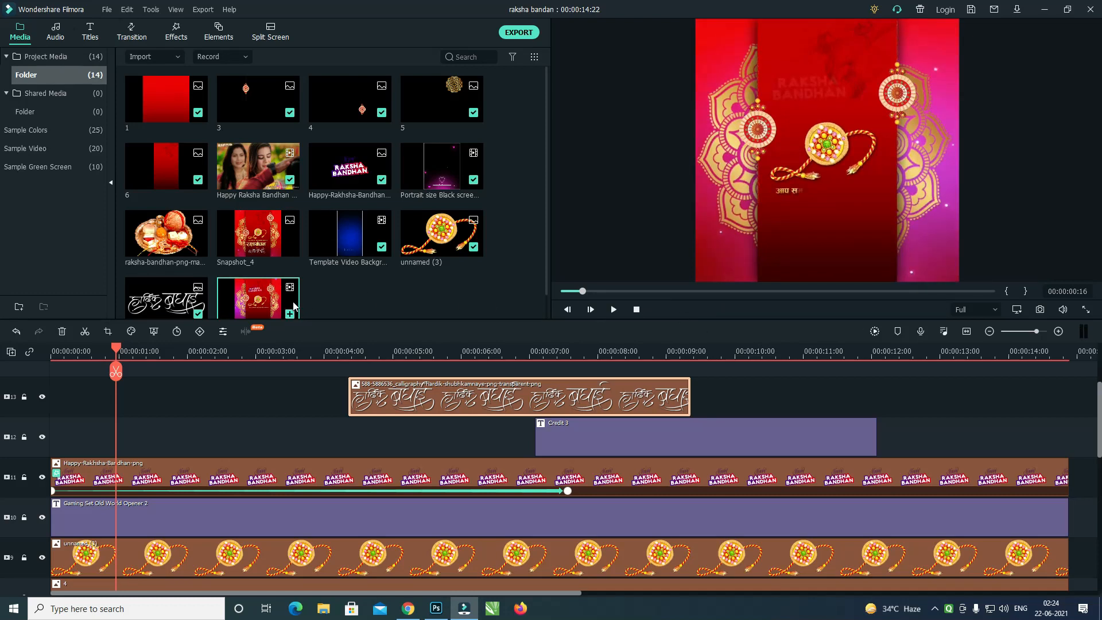
double_click(271, 299)
drag(581, 291, 0, 354)
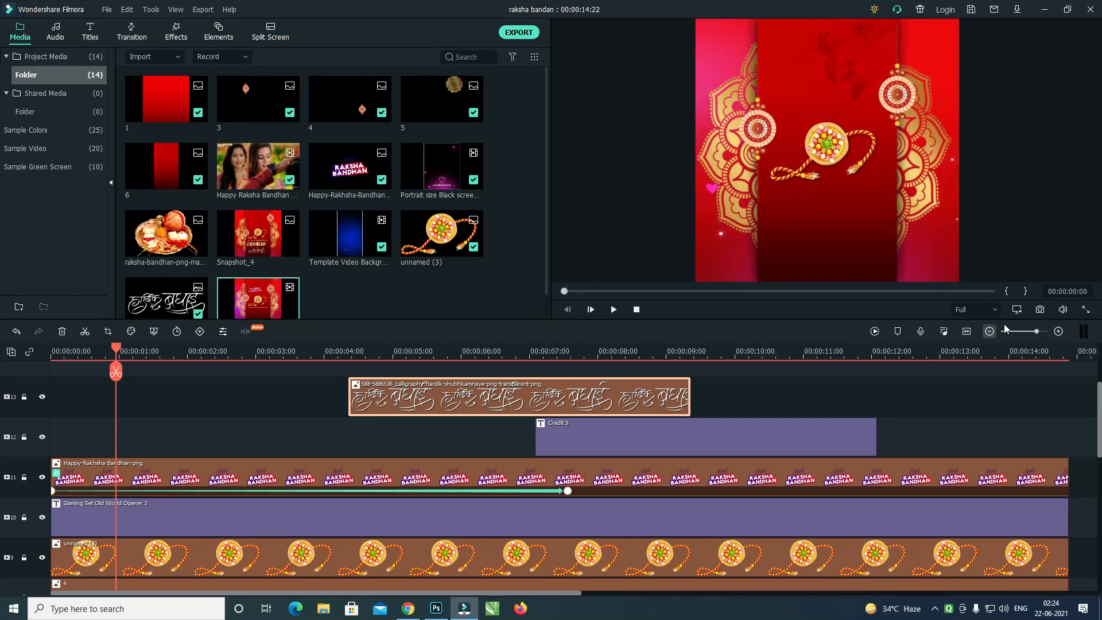
click(1086, 310)
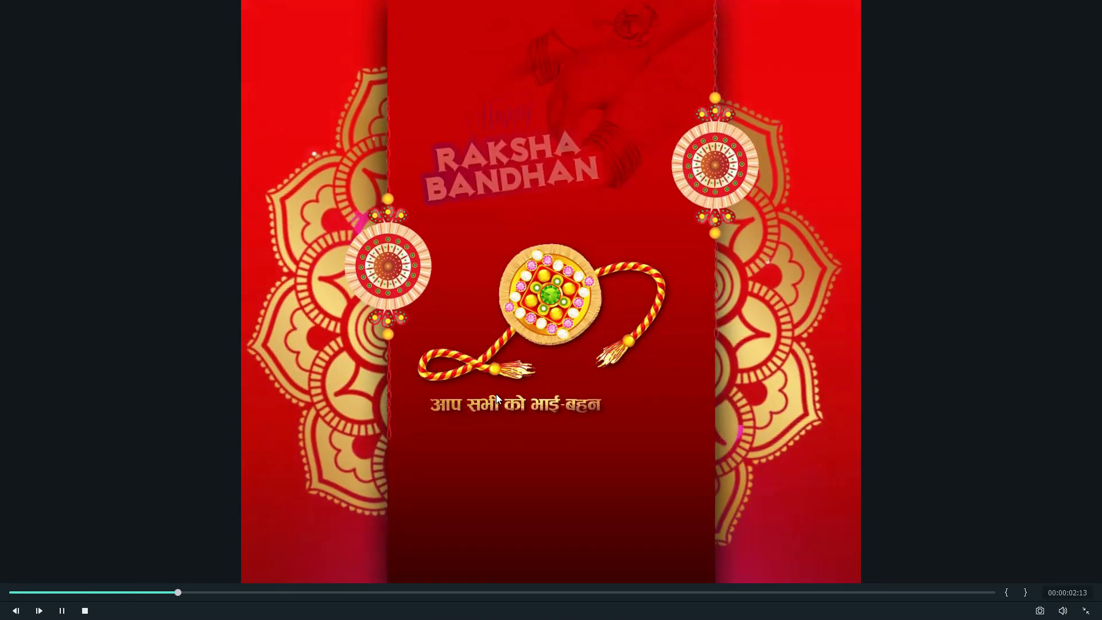
key(space)
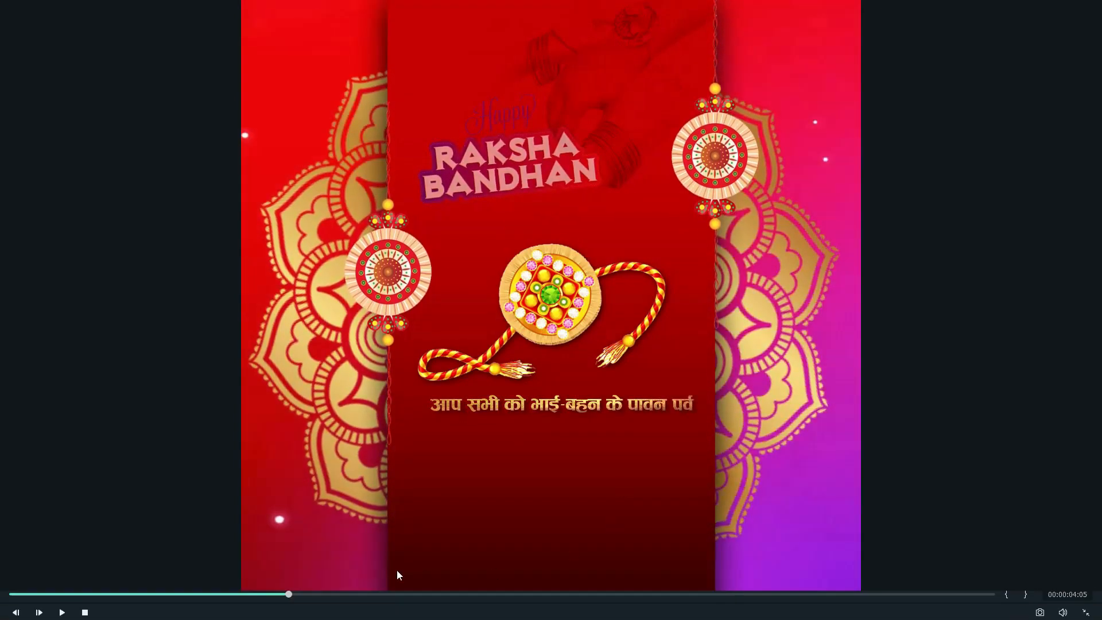
drag(287, 592, 546, 591)
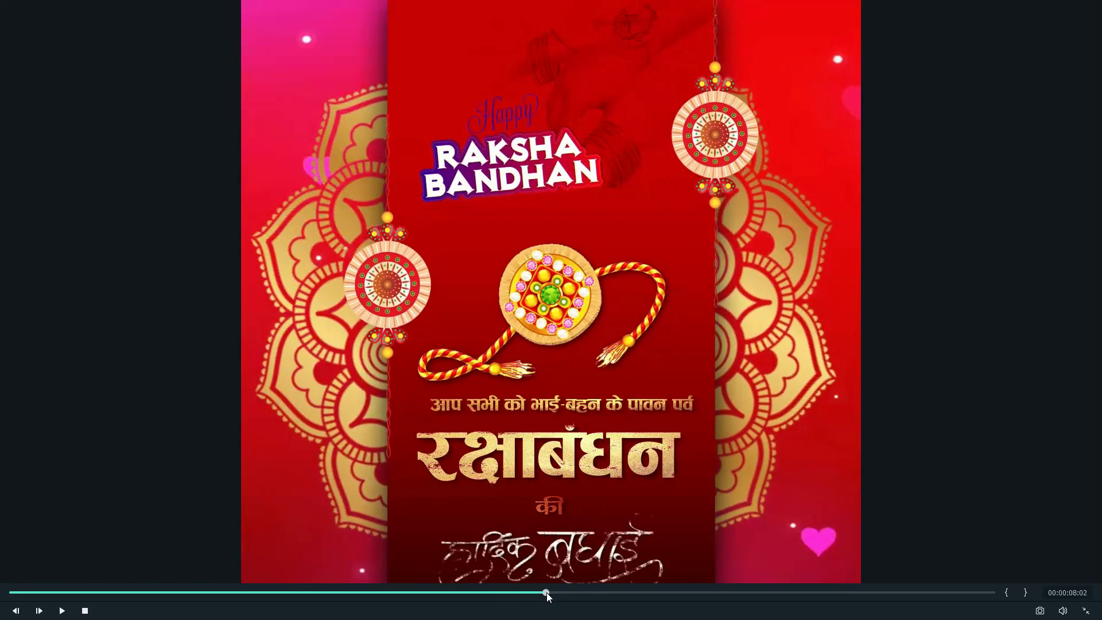
key(space)
key(space)
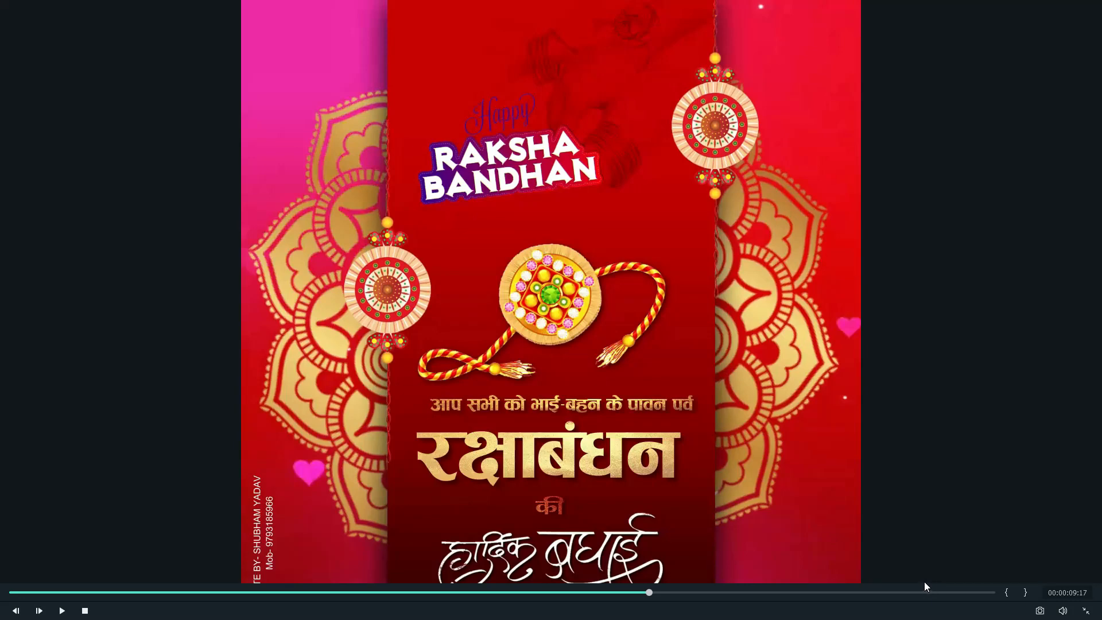
click(970, 547)
drag(666, 592, 929, 593)
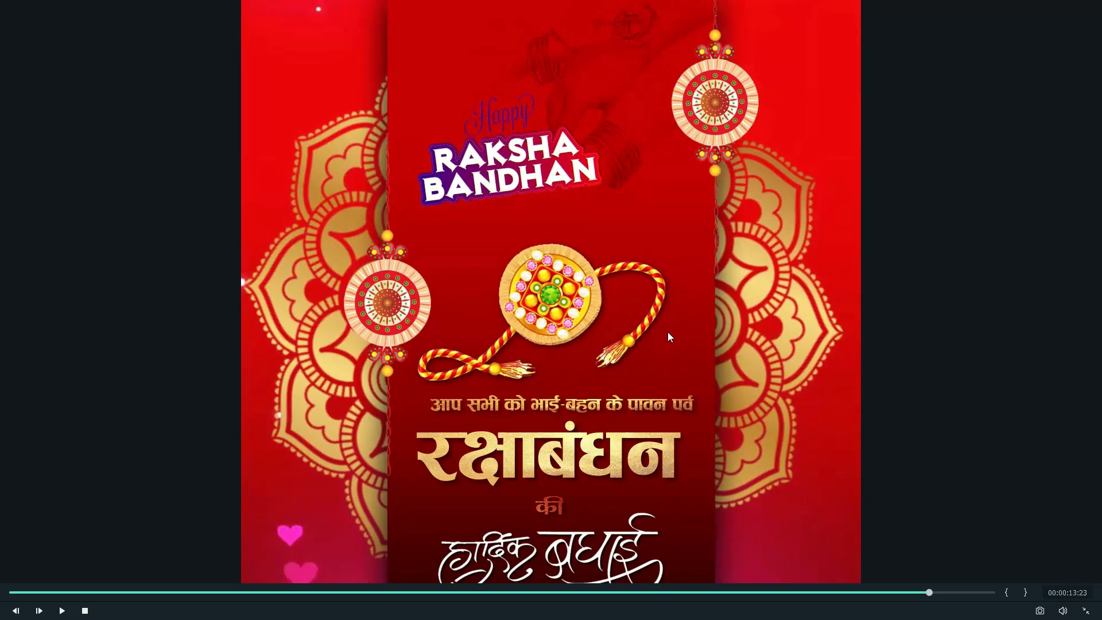
key(Escape)
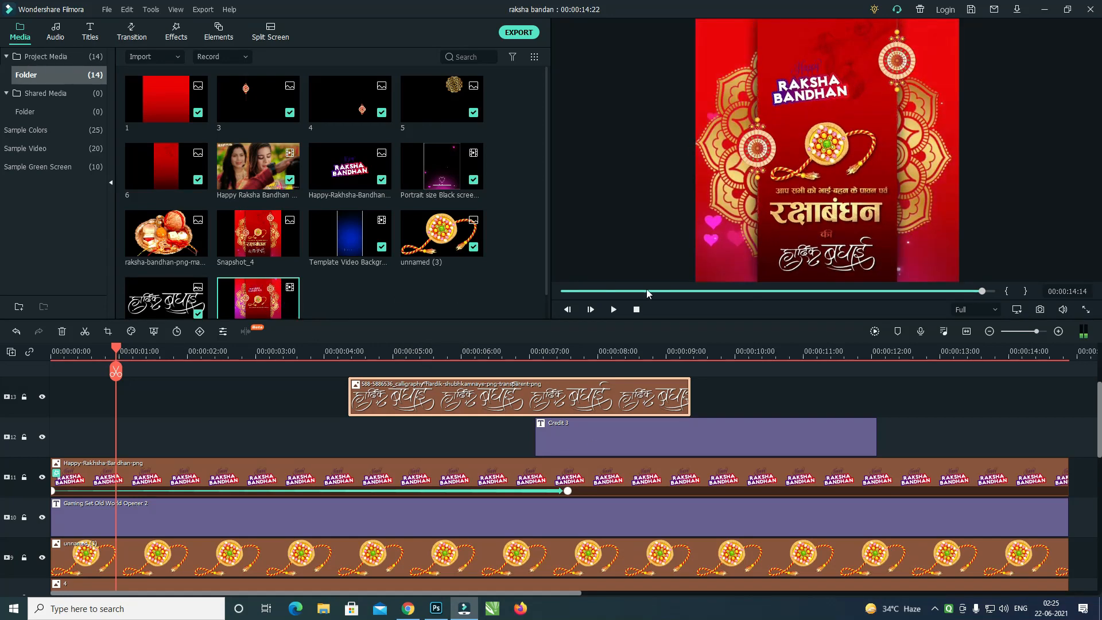
Replay the rakhi video full screen with the sound turned down, pausing on the vertical credit text.
click(1085, 310)
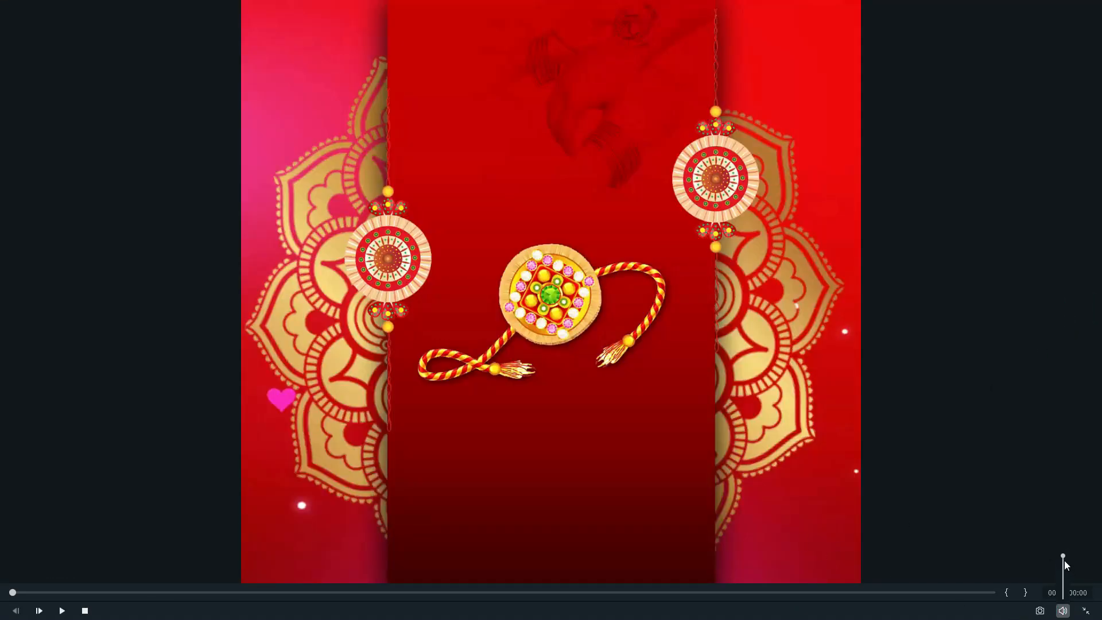
key(space)
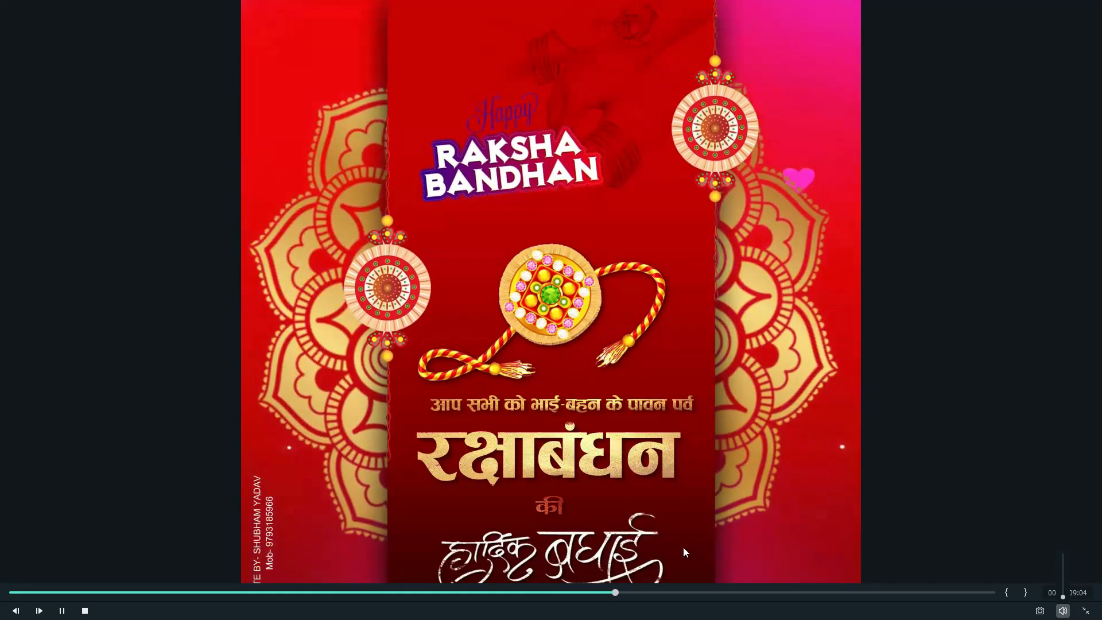
key(space)
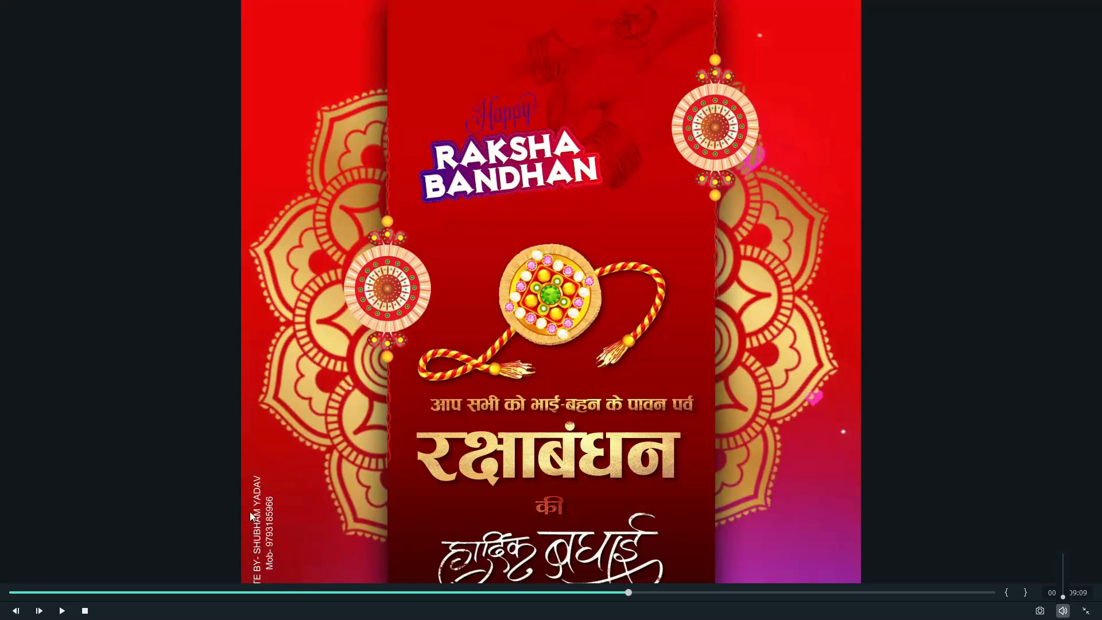
key(Escape)
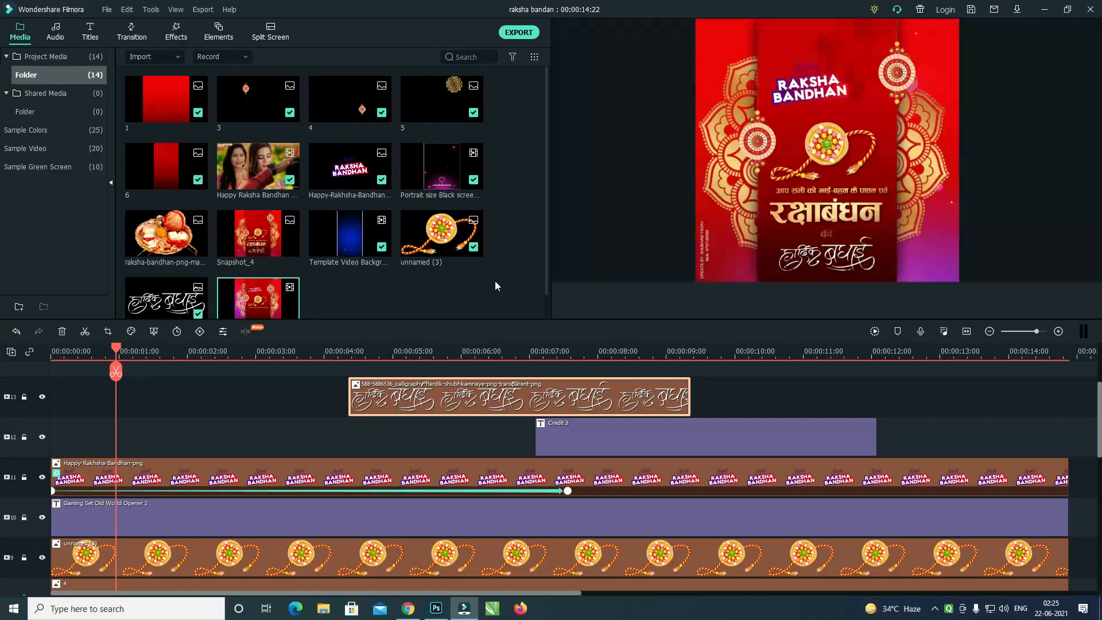
Create a new 1:1 (Instagram) project without saving the changes to the current one.
click(106, 9)
click(411, 152)
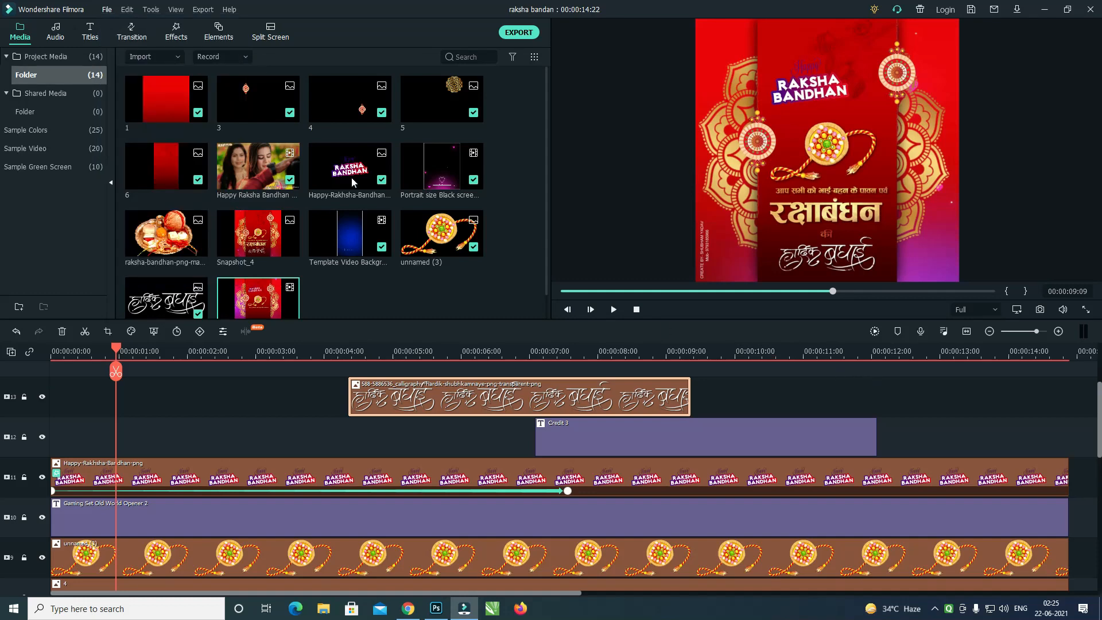
click(108, 9)
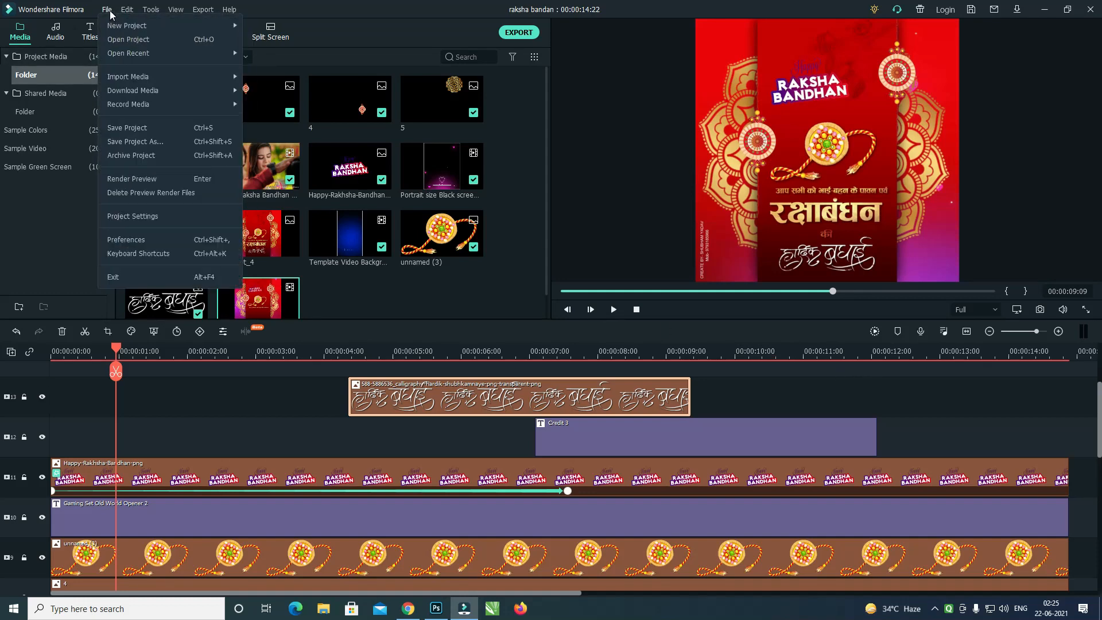
click(126, 25)
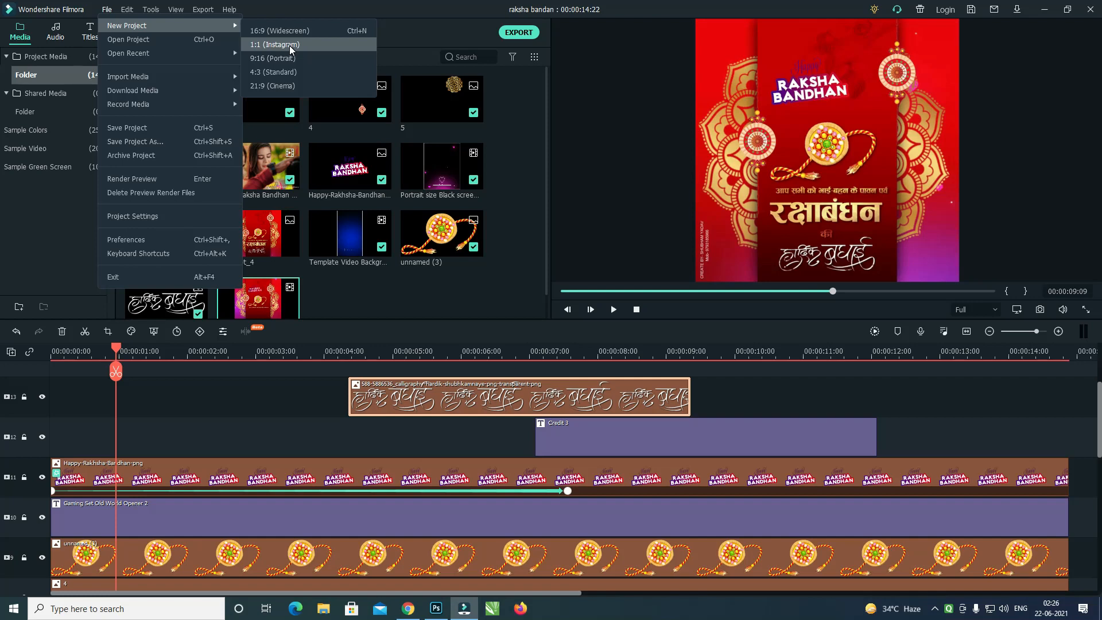
click(291, 50)
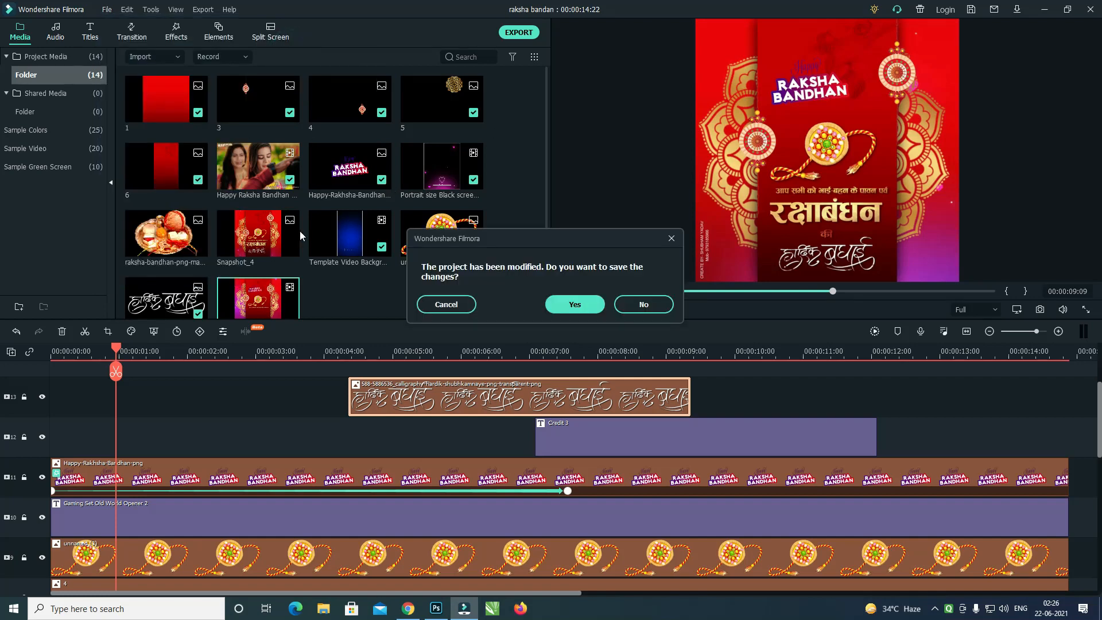
click(632, 309)
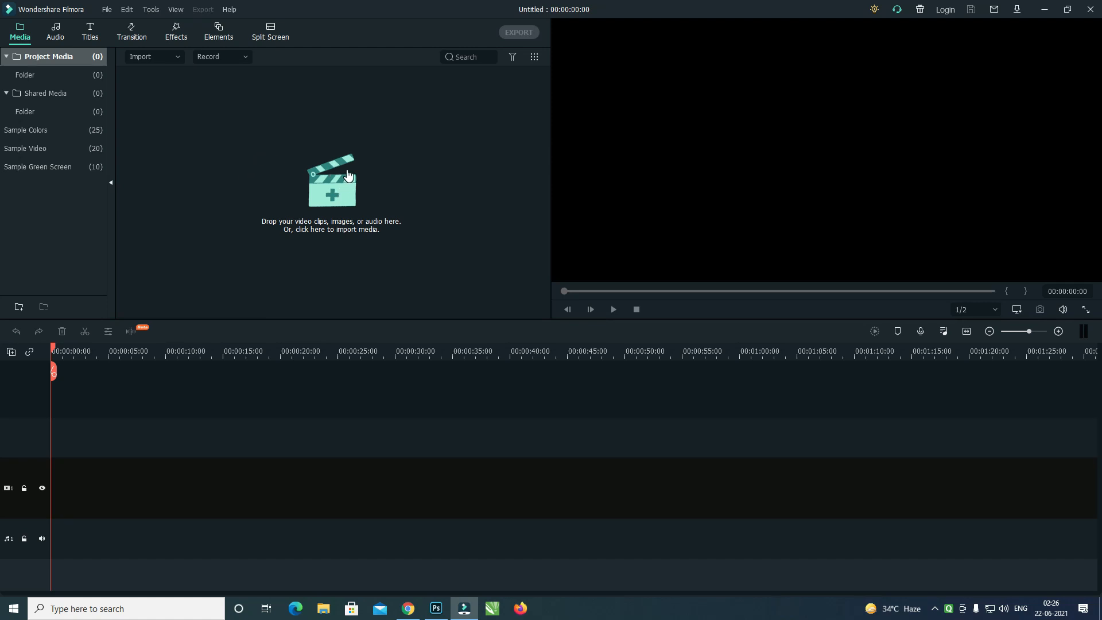
Import image 1 from the rakhi folder on the Desktop and place it at the start of video track 1.
click(341, 191)
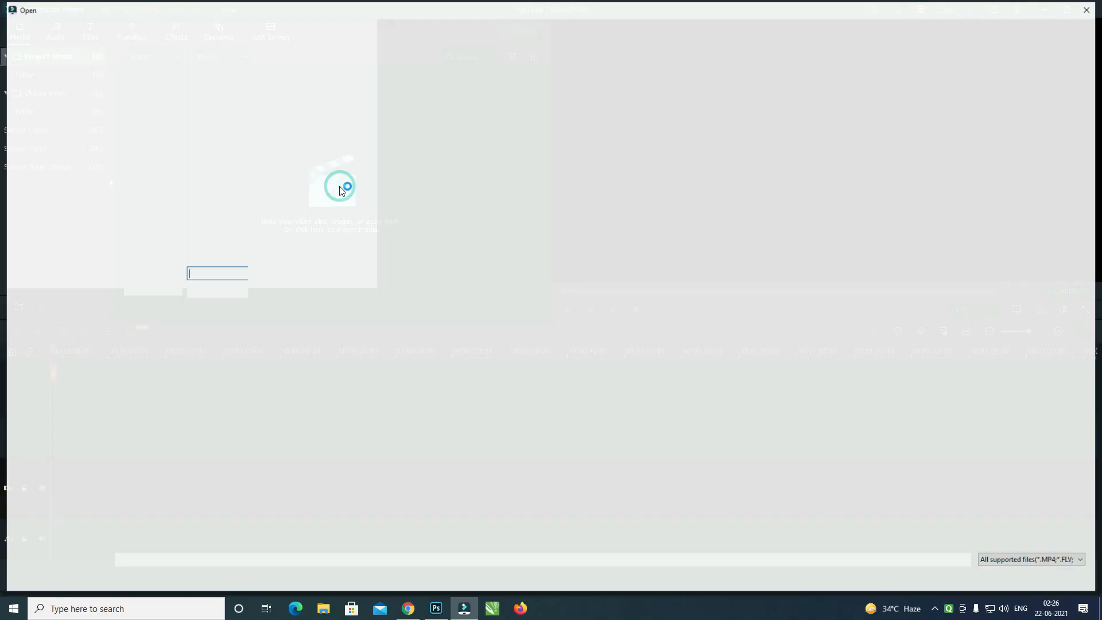
click(54, 90)
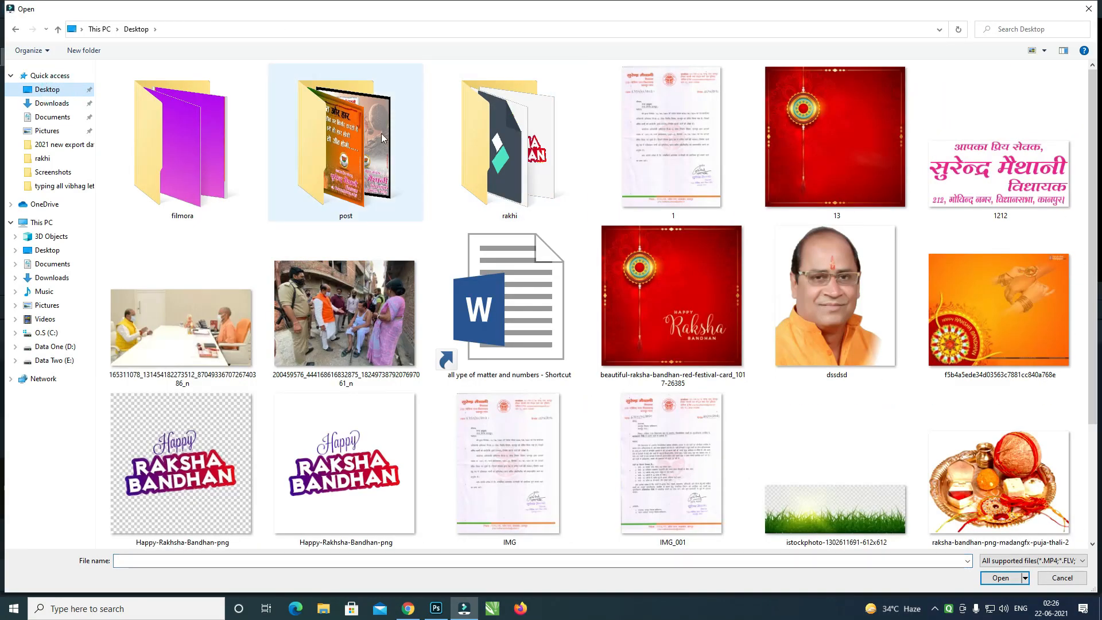
double_click(540, 148)
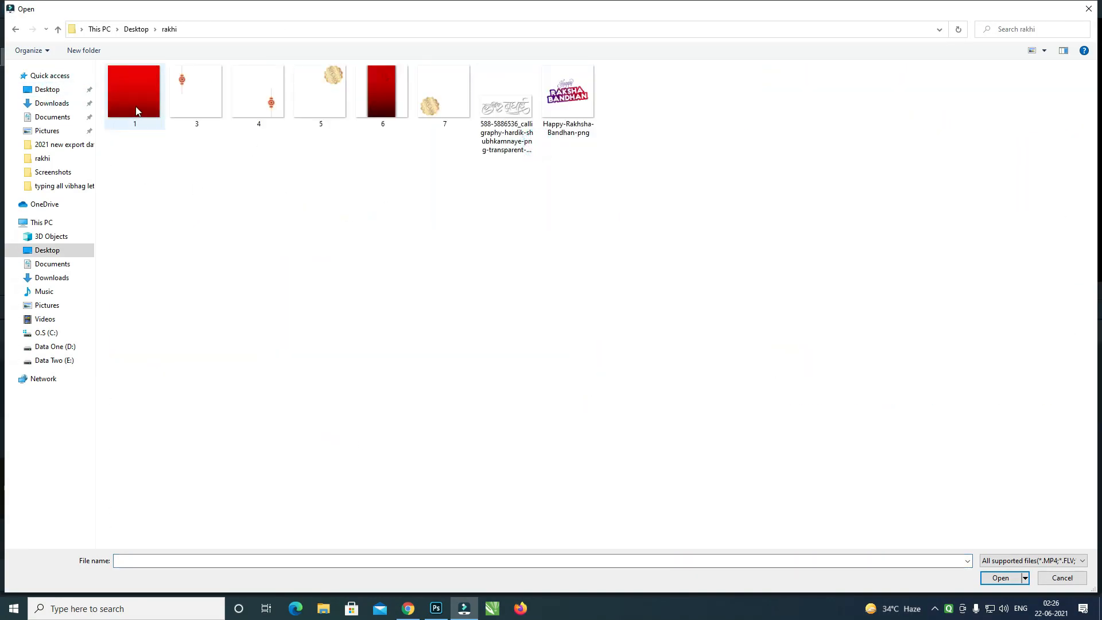
double_click(136, 104)
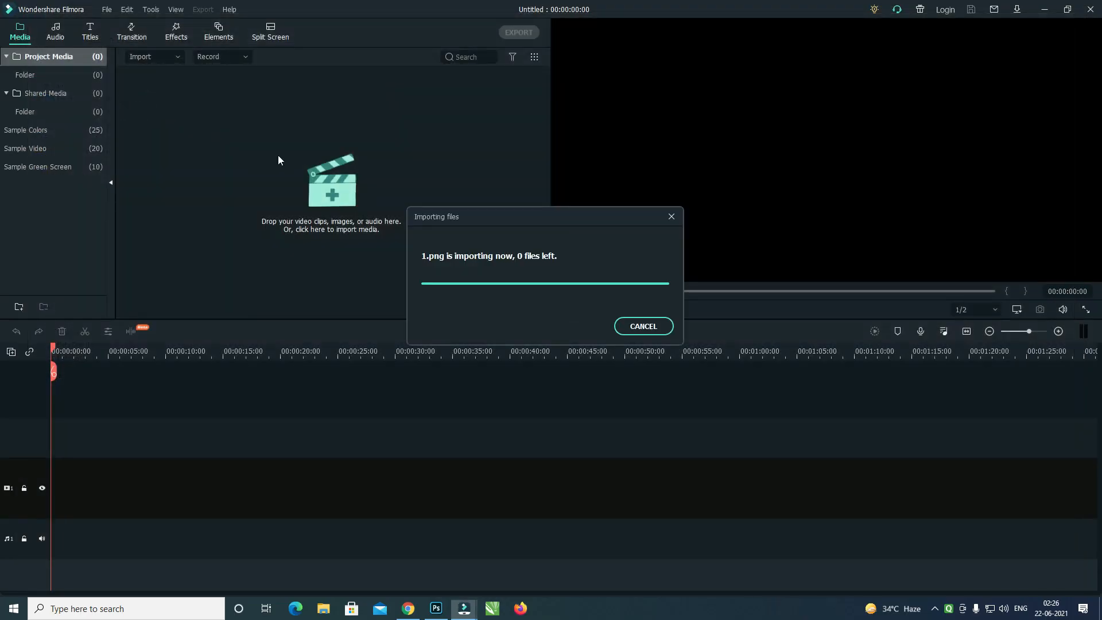
drag(156, 114, 14, 469)
Import image 6 from the rakhi folder and place it at the timeline start on video track 2.
double_click(271, 165)
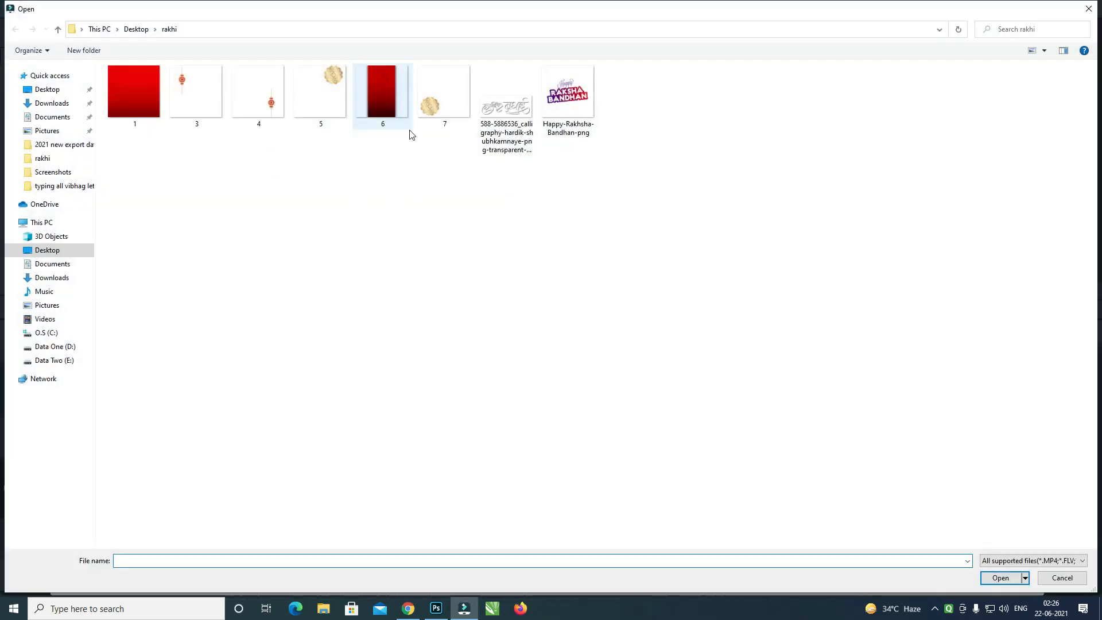
double_click(385, 111)
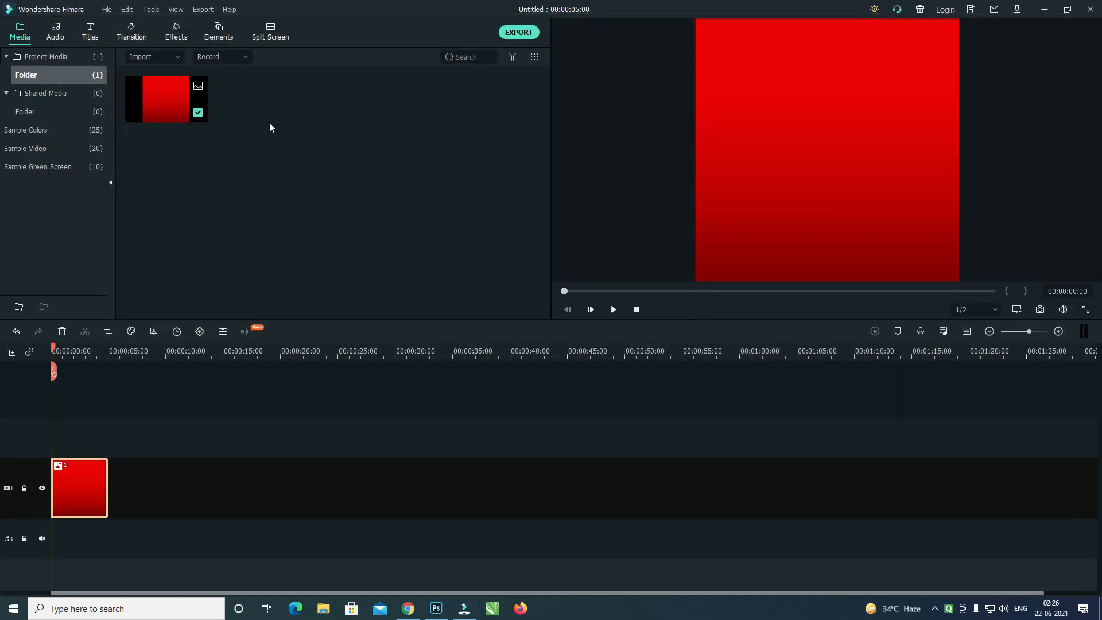
drag(256, 113, 63, 436)
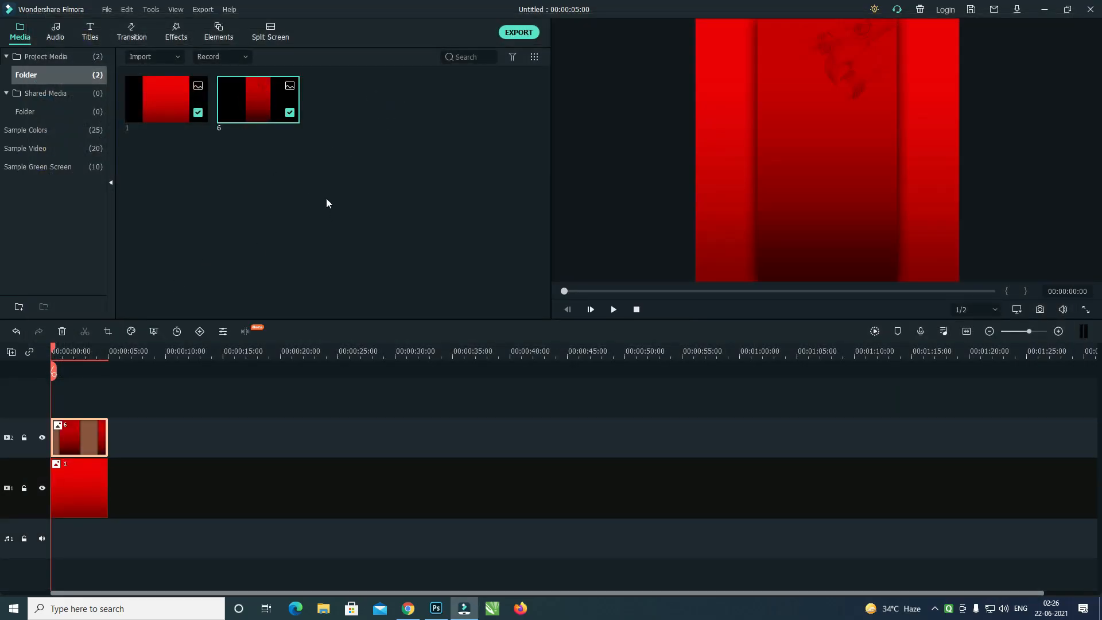
Import image 3 from the rakhi folder and place it at the timeline start on video track 3.
double_click(363, 205)
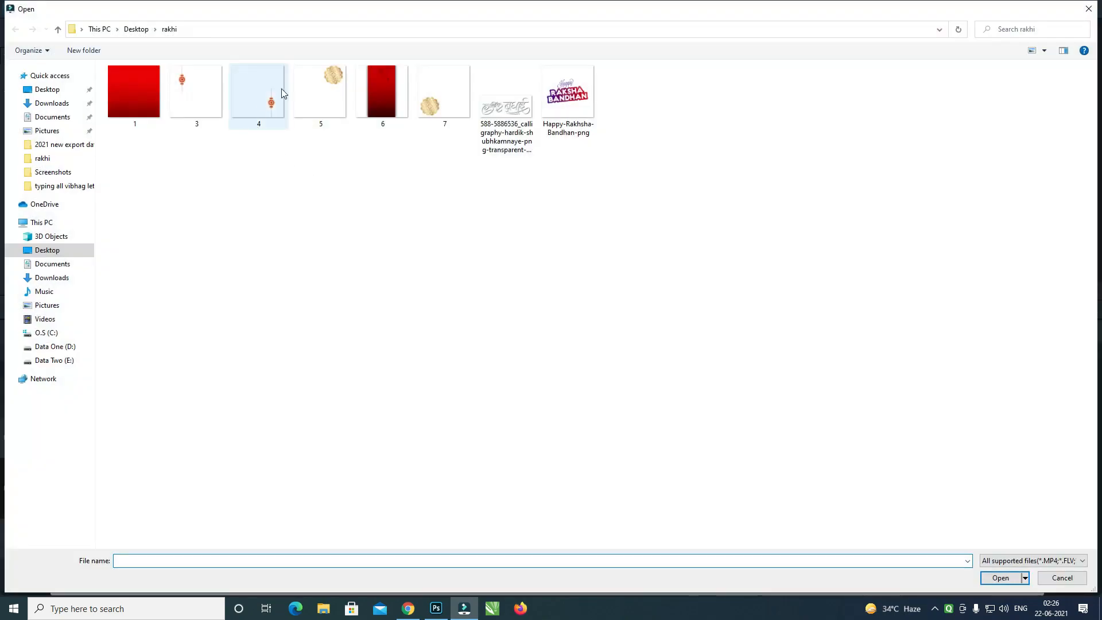
double_click(204, 99)
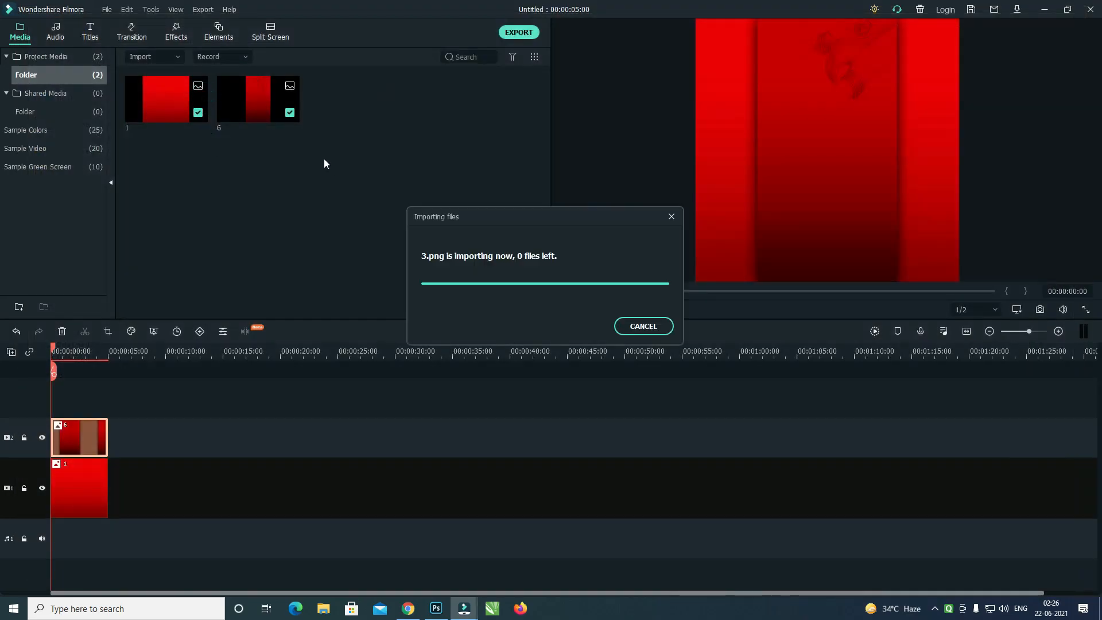
drag(335, 115, 12, 406)
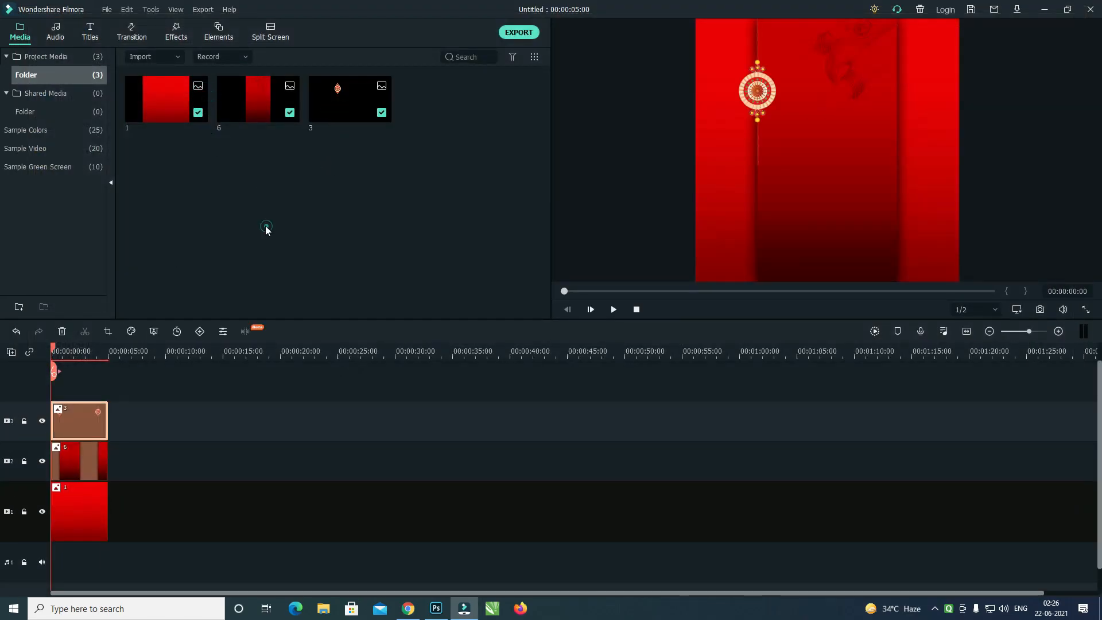
Import image 4 from the rakhi folder and place it at the timeline start on video track 4.
double_click(266, 228)
double_click(284, 103)
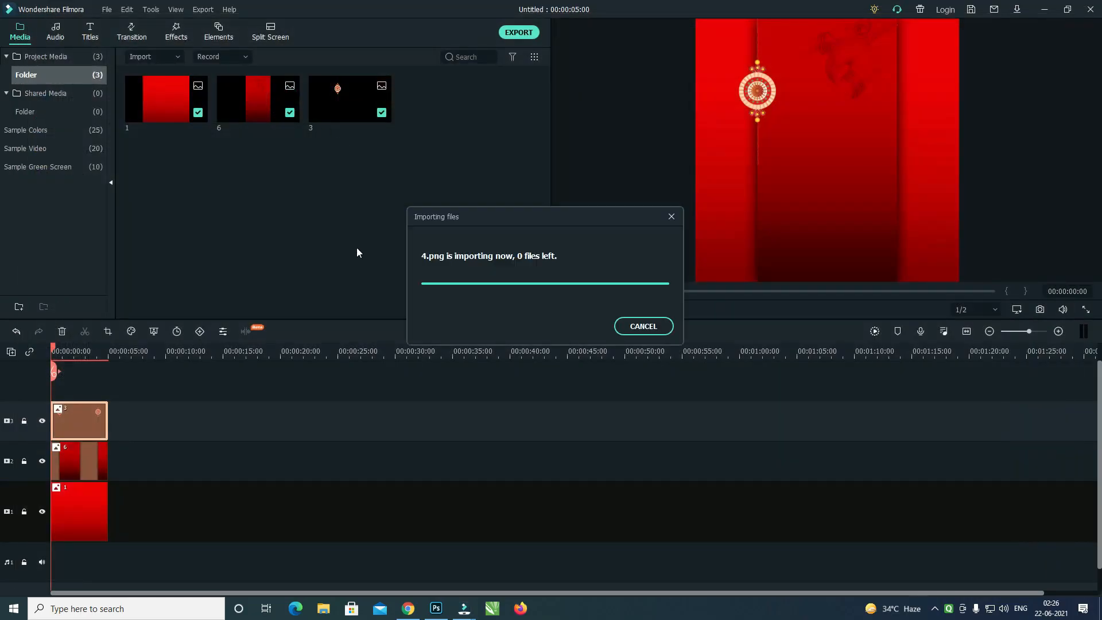
drag(439, 119, 86, 373)
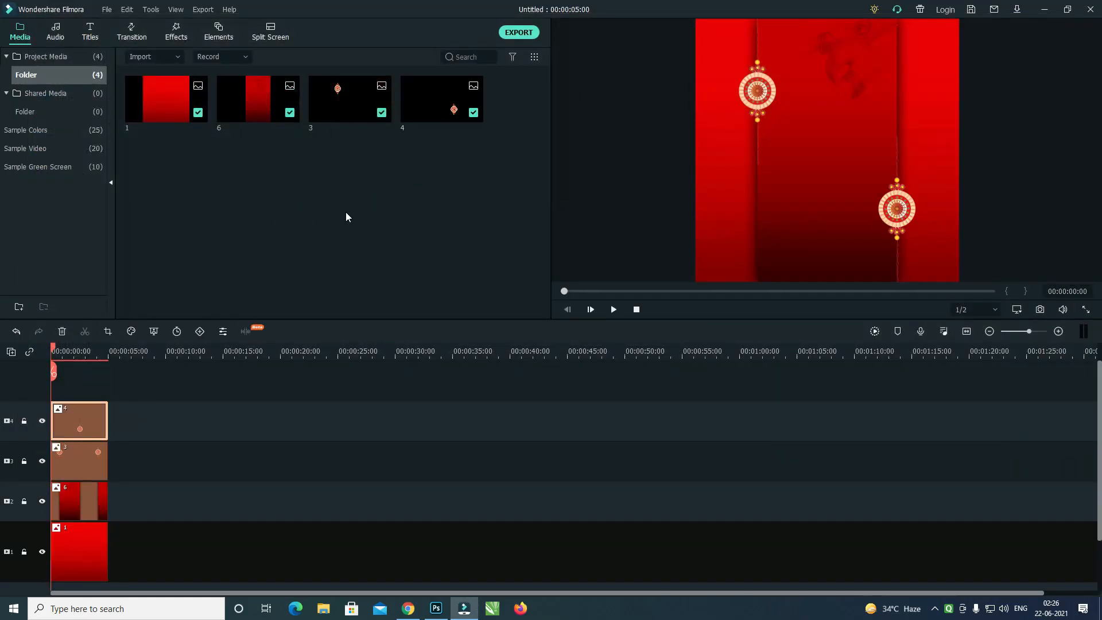
Import image 5 from the rakhi folder and place it at the timeline start on video track 5.
double_click(345, 217)
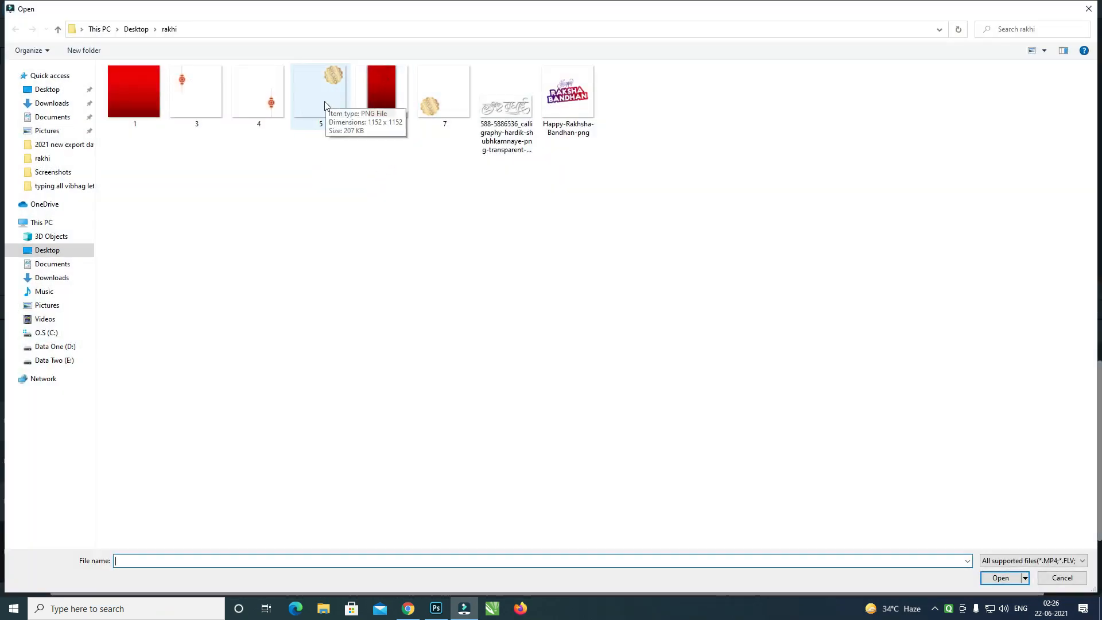
double_click(329, 91)
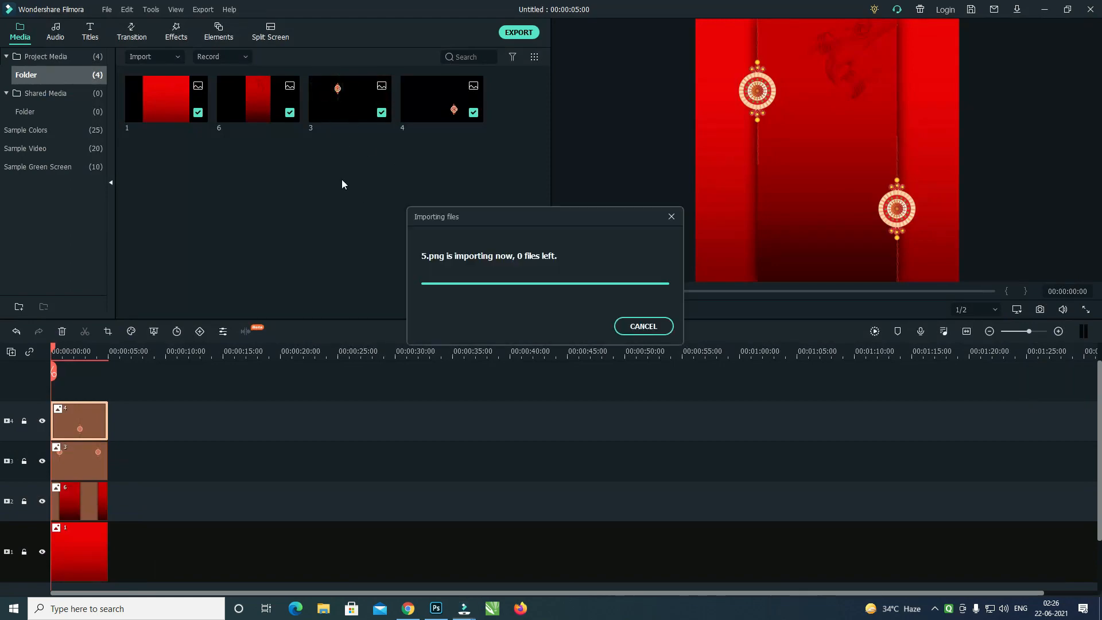
drag(172, 183, 27, 381)
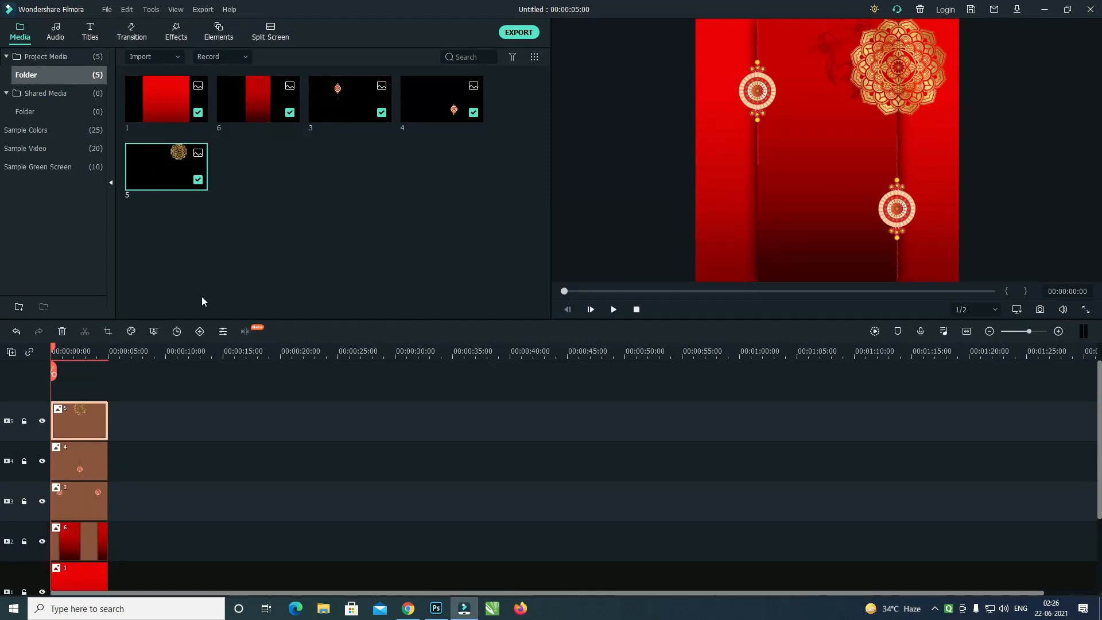
double_click(283, 214)
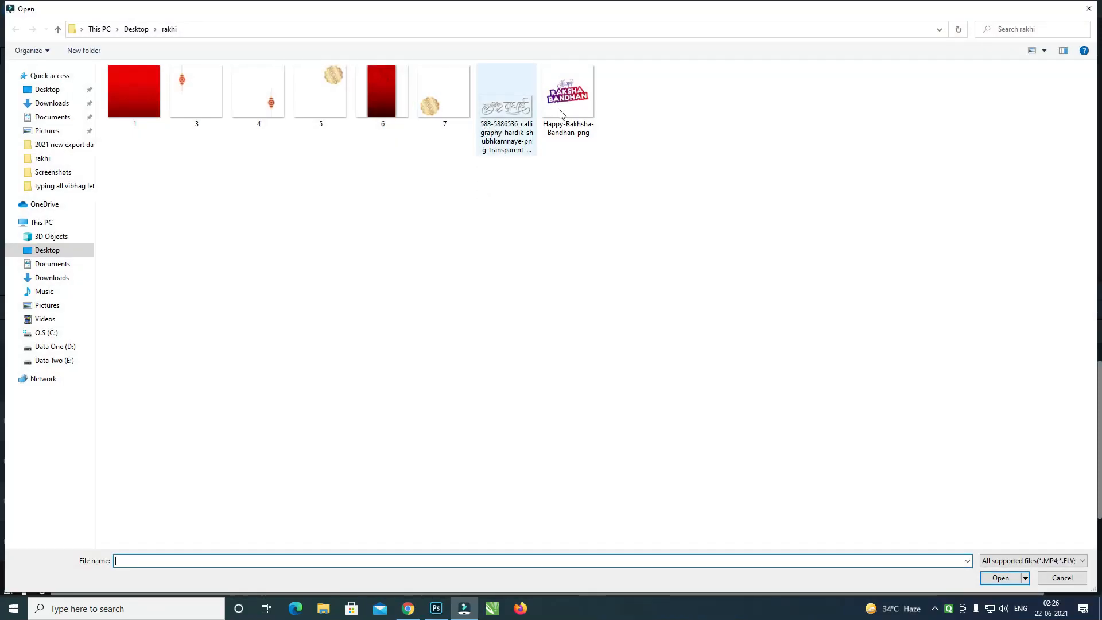
double_click(568, 94)
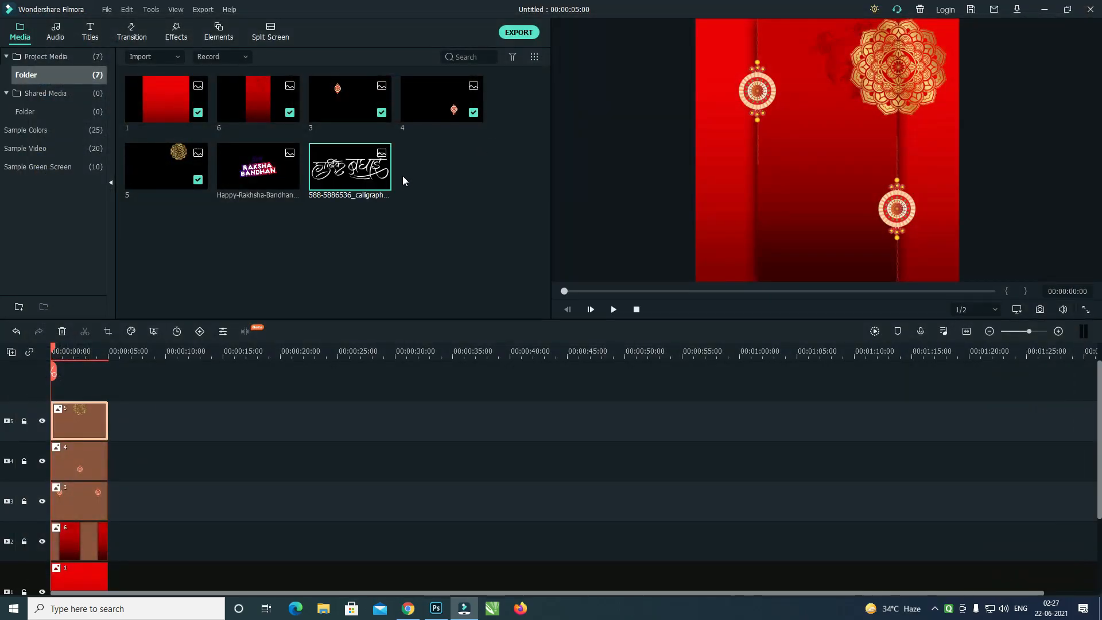
click(967, 331)
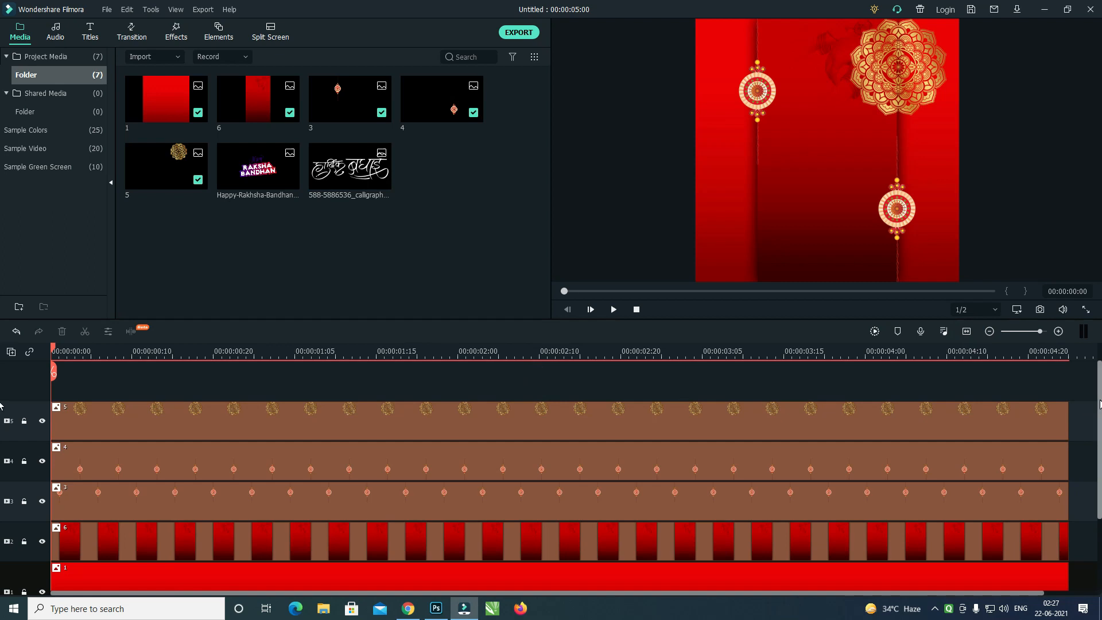
drag(1098, 400, 1085, 436)
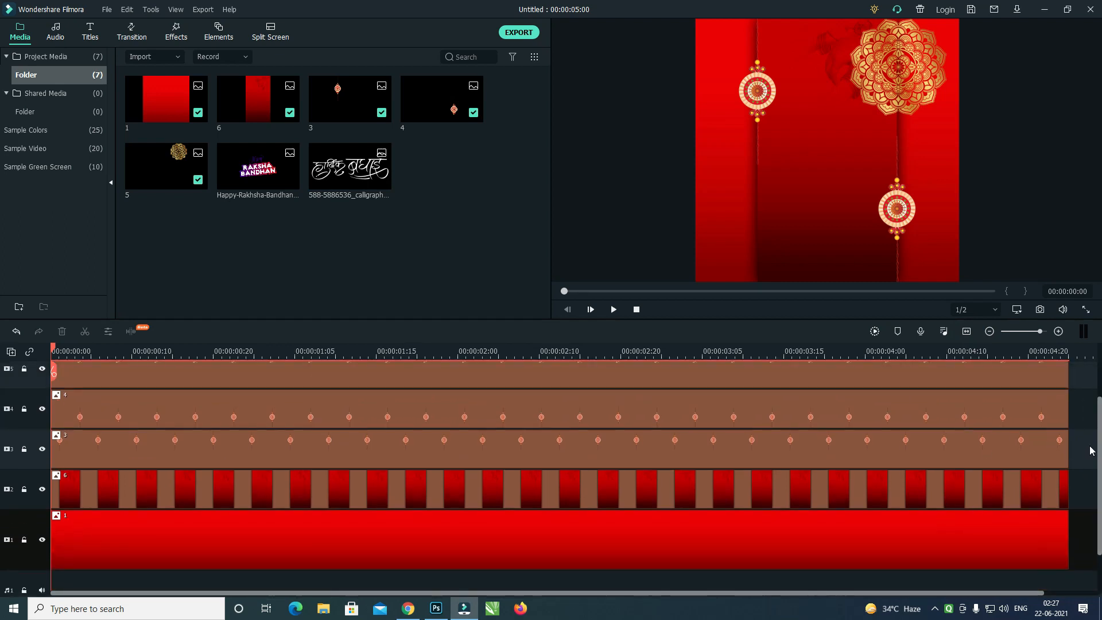
scroll(1091, 451, up, 2)
double_click(942, 426)
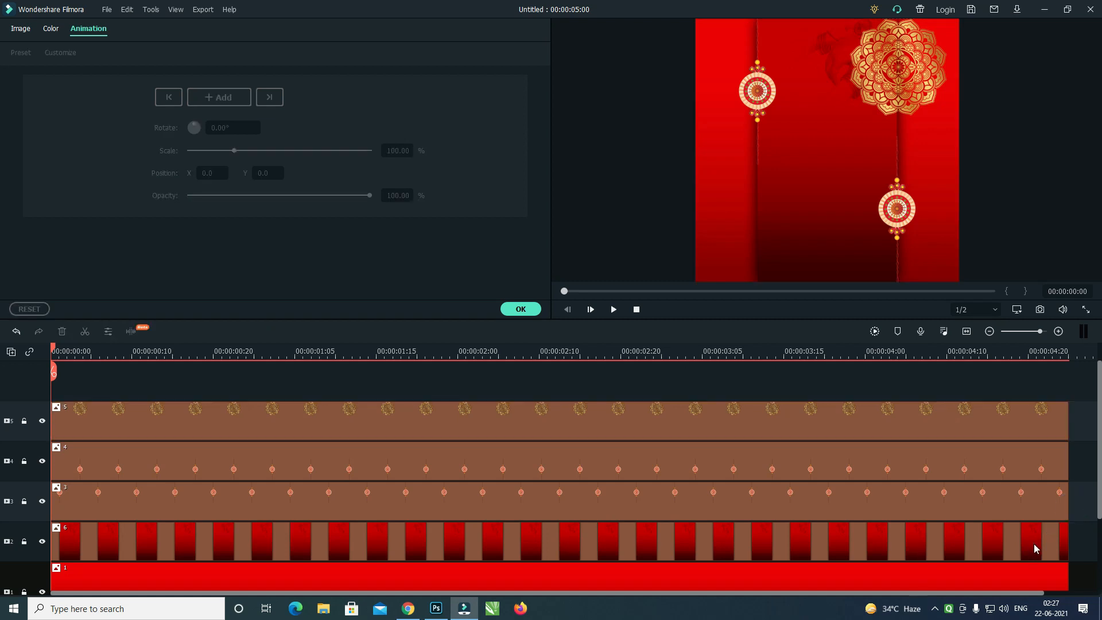
click(1034, 546)
drag(838, 208, 815, 204)
key(ctrl+z)
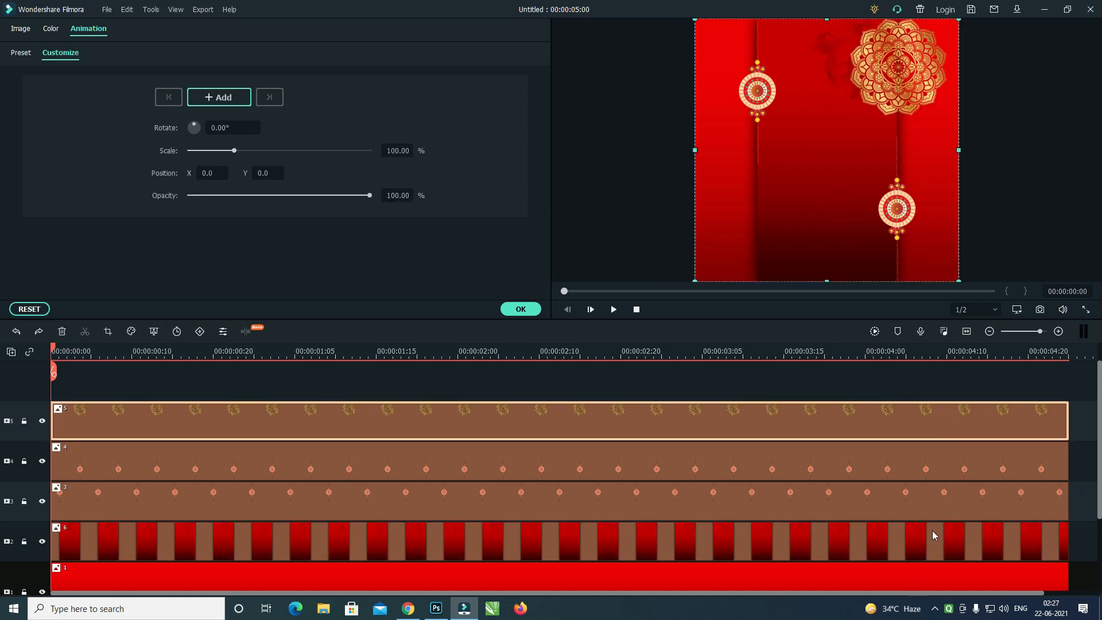
Shift the clips of images 4, 3 and 6 up one track each and place image 5 on video track 2 beneath image 6.
click(941, 540)
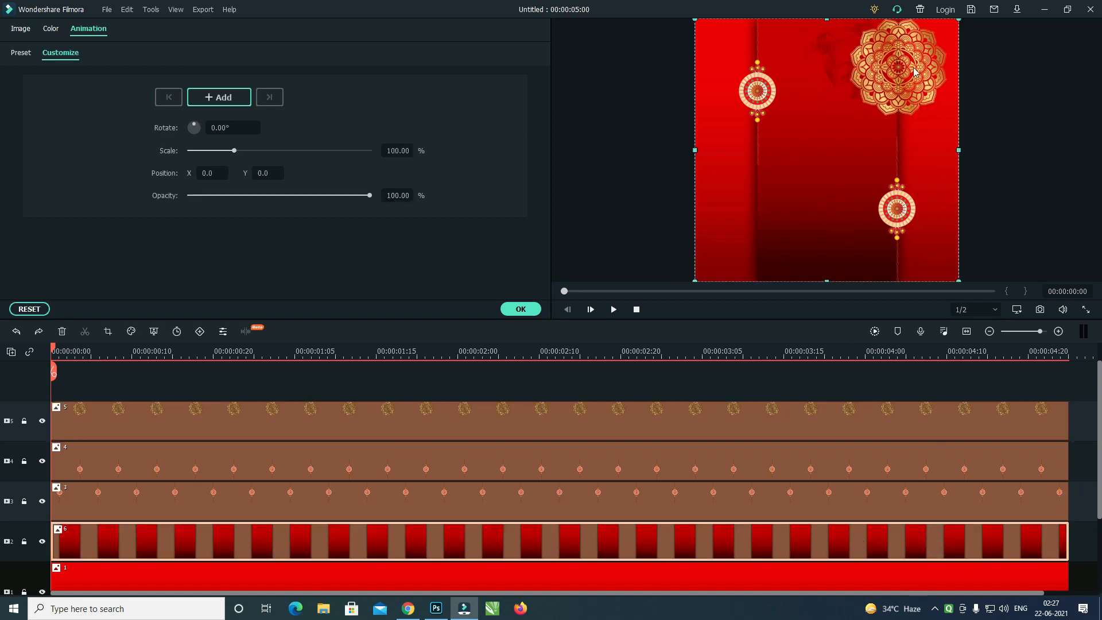
click(924, 40)
drag(1028, 424, 1010, 384)
drag(1051, 492, 1050, 463)
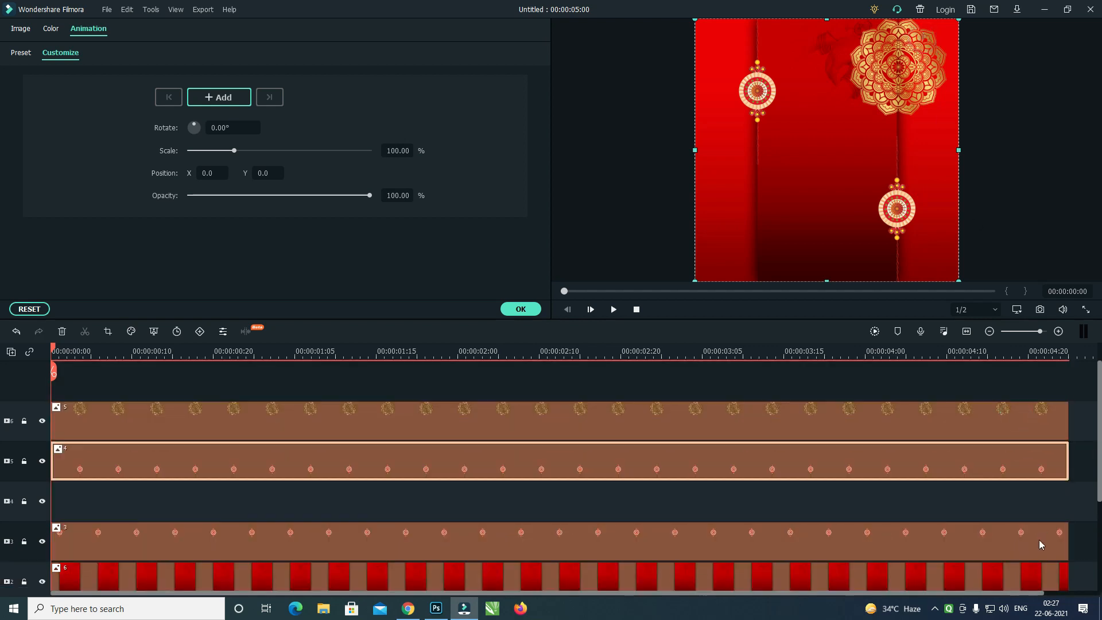
drag(1038, 541, 1033, 507)
drag(1029, 568, 1023, 546)
click(1022, 413)
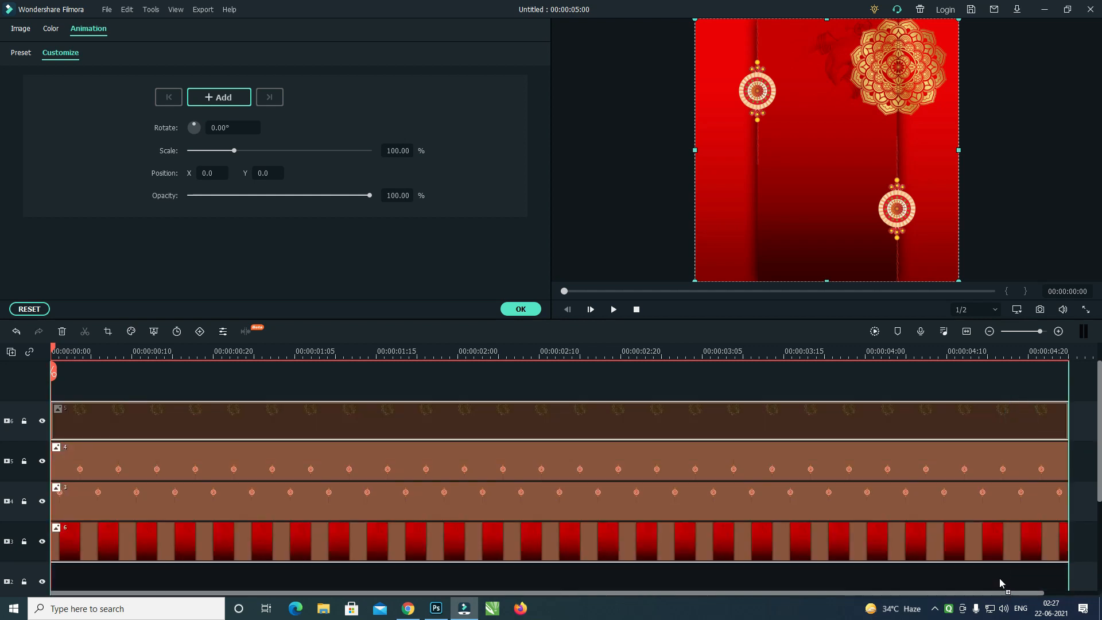
drag(1000, 582, 999, 581)
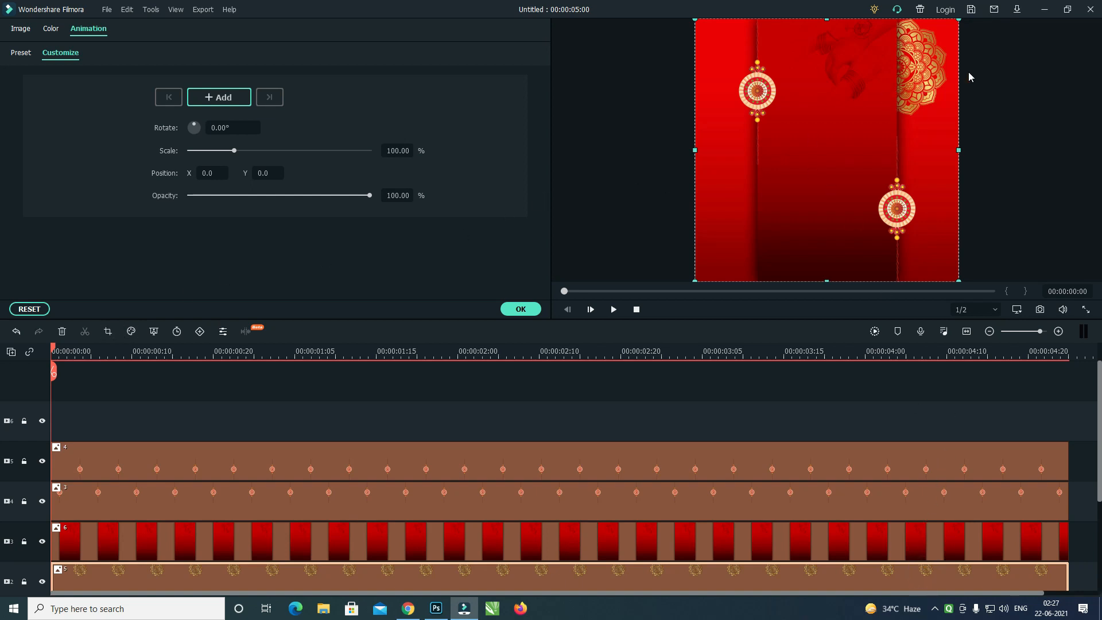
Lock video tracks 5, 4 and 3 so that only the golden mandala's track above the background stays editable.
key(ctrl+z)
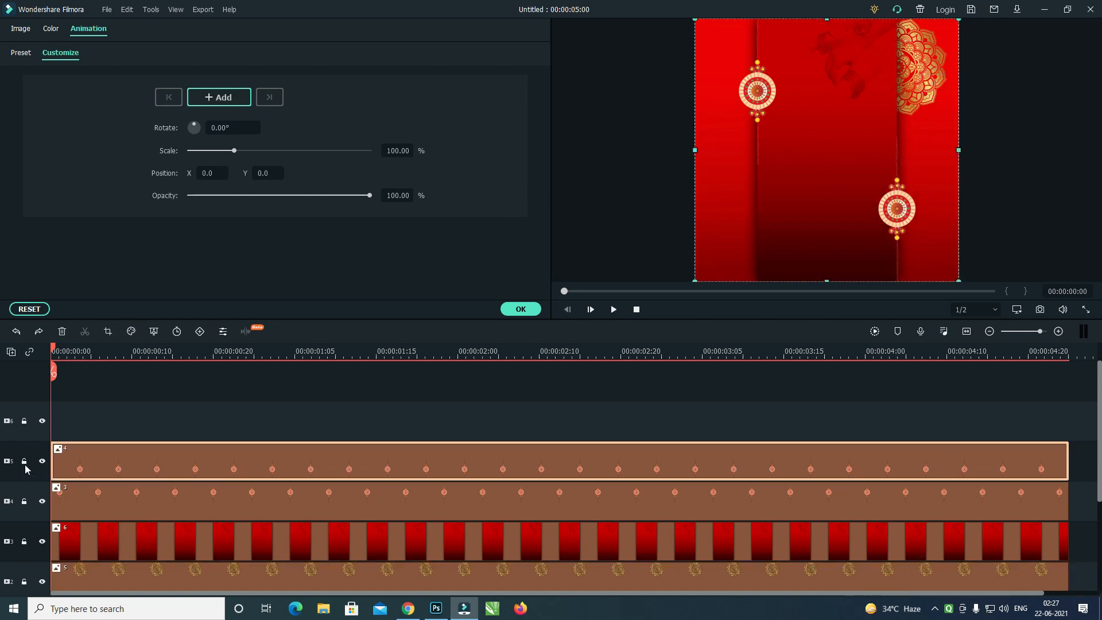
click(24, 461)
click(24, 501)
click(24, 542)
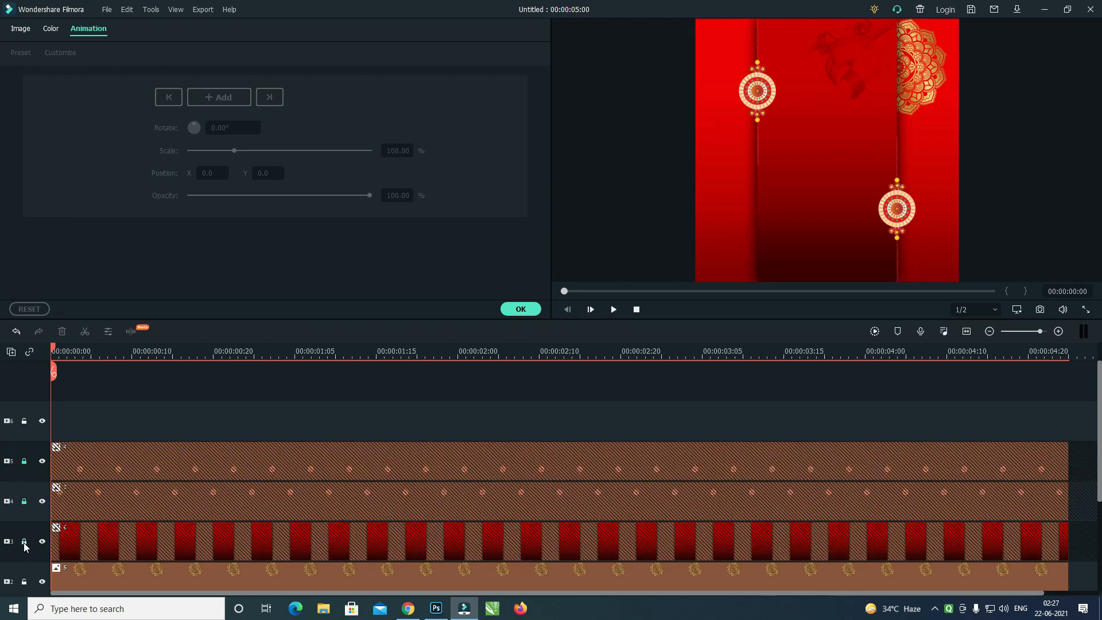
drag(922, 74, 925, 97)
key(ctrl+z)
key(ctrl+z)
key(ctrl+z)
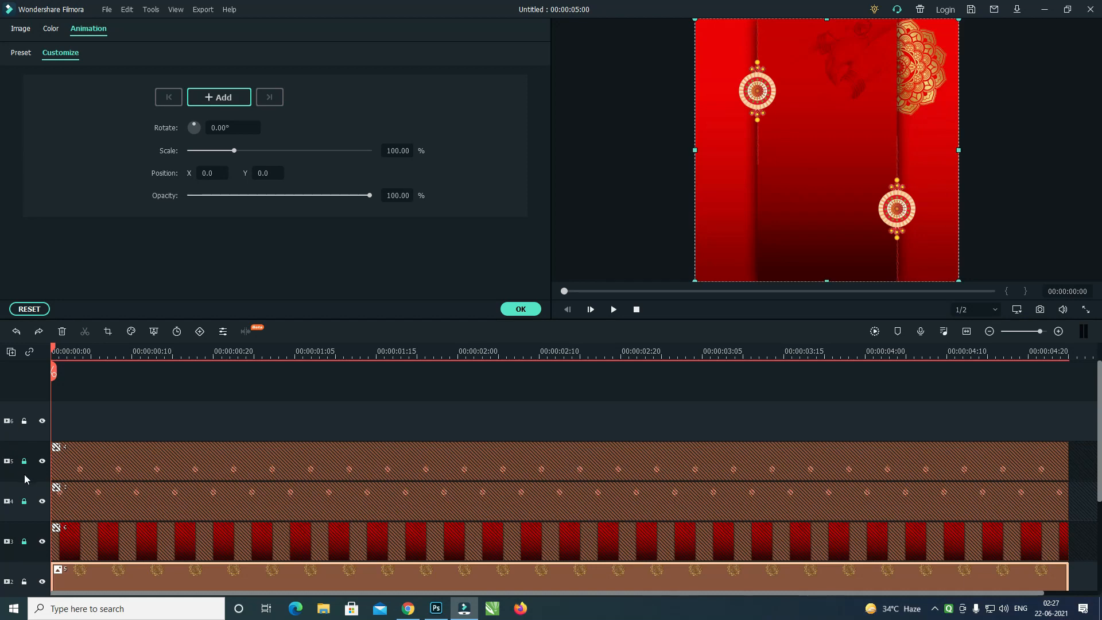
drag(906, 93, 861, 98)
key(ctrl+z)
Crop image 5 with a custom ratio tightly around the golden mandala, to a height of about 444 pixels.
click(104, 333)
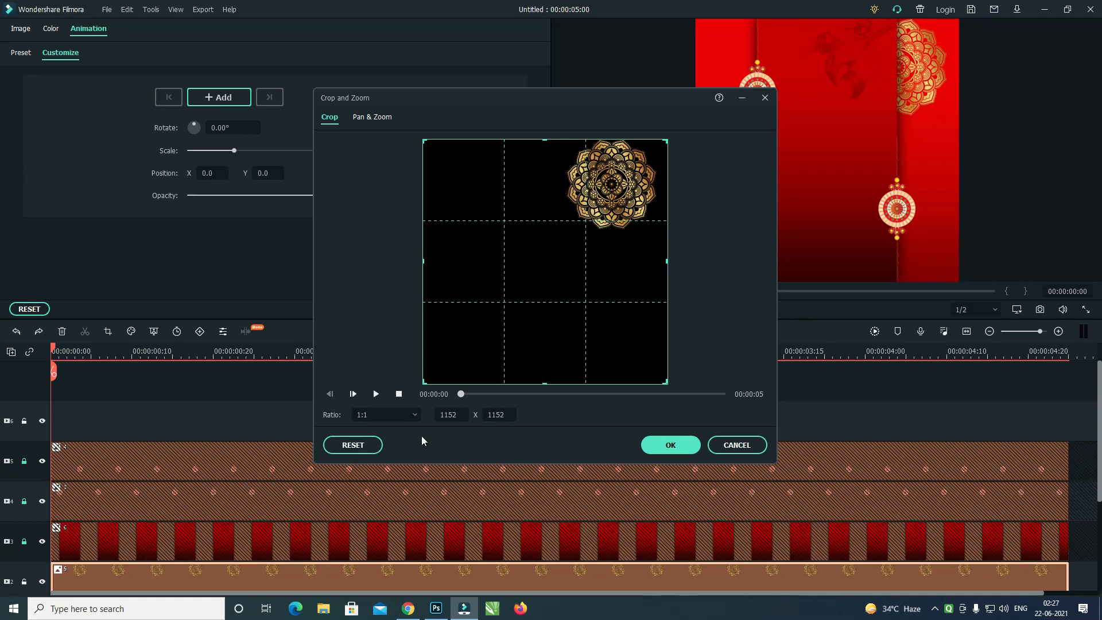
click(402, 414)
drag(427, 261, 564, 247)
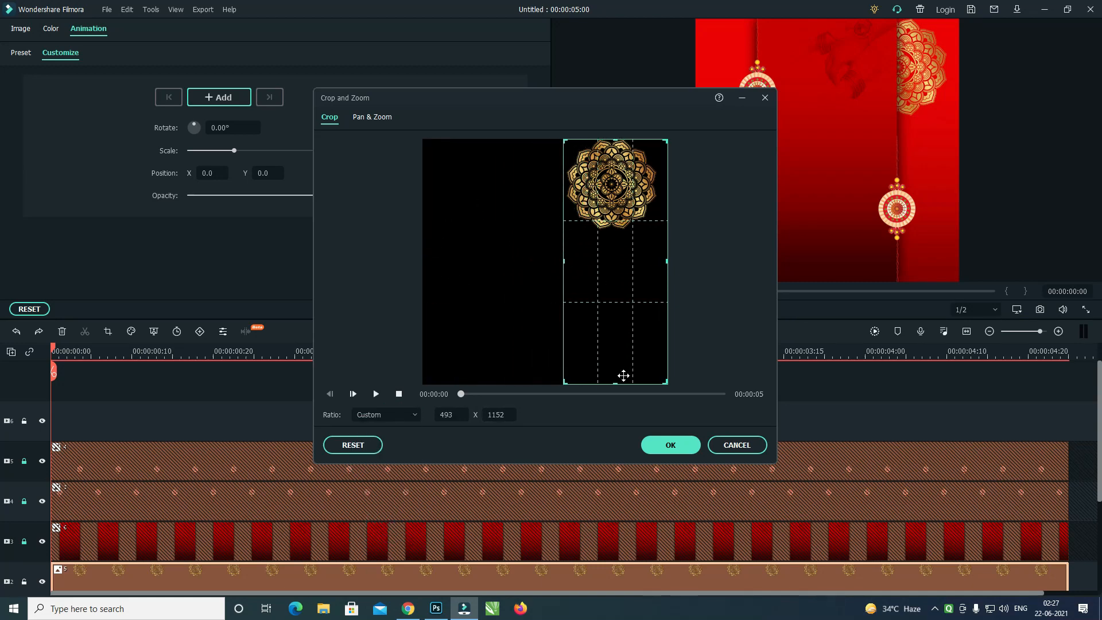
drag(617, 381, 618, 233)
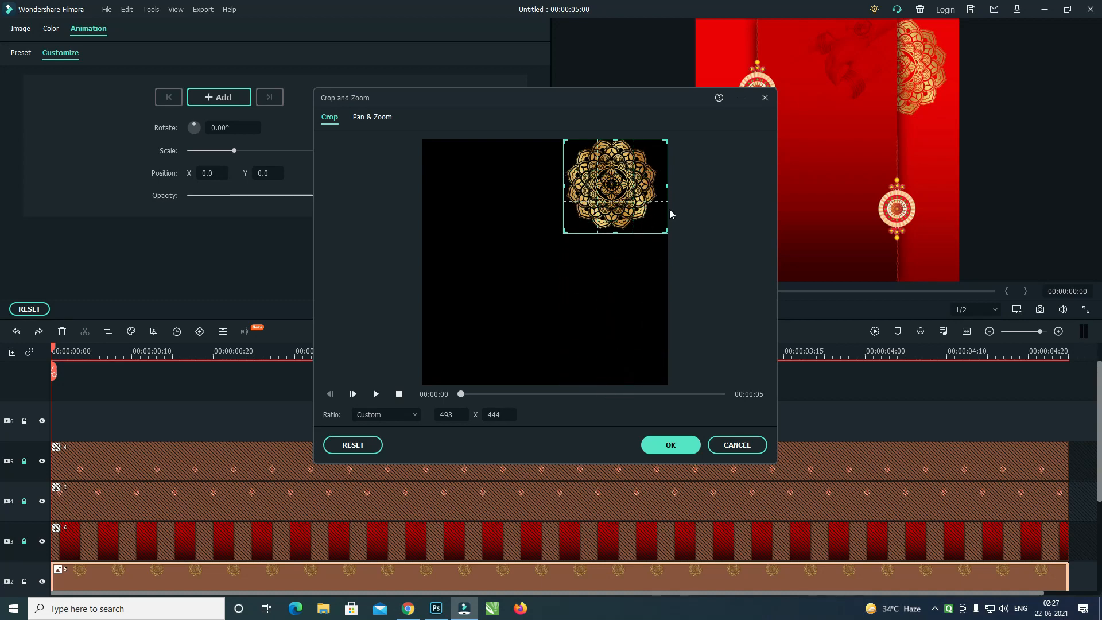
drag(667, 185, 660, 185)
click(660, 445)
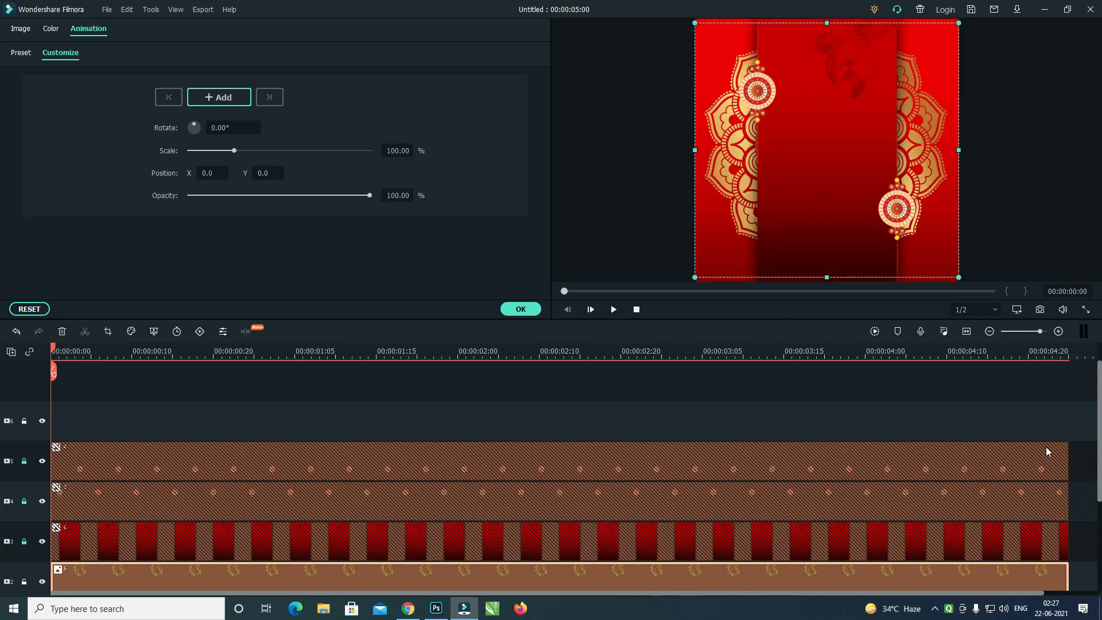
Unlock video tracks 5 and 3 and close the clip's animation settings.
scroll(4, 456, down, 1)
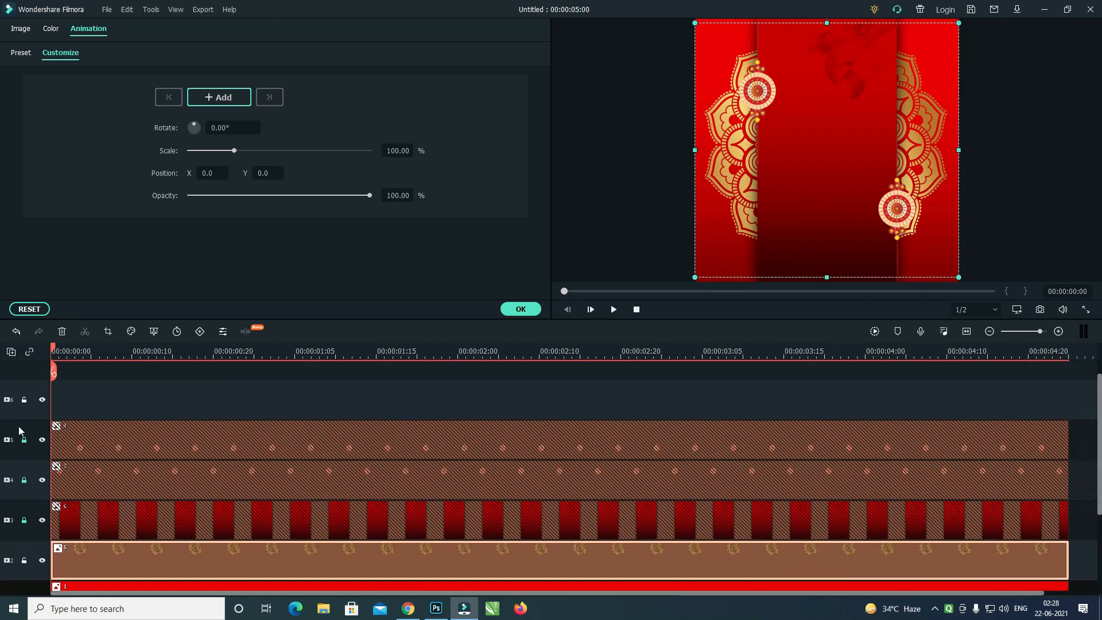
click(25, 439)
click(24, 521)
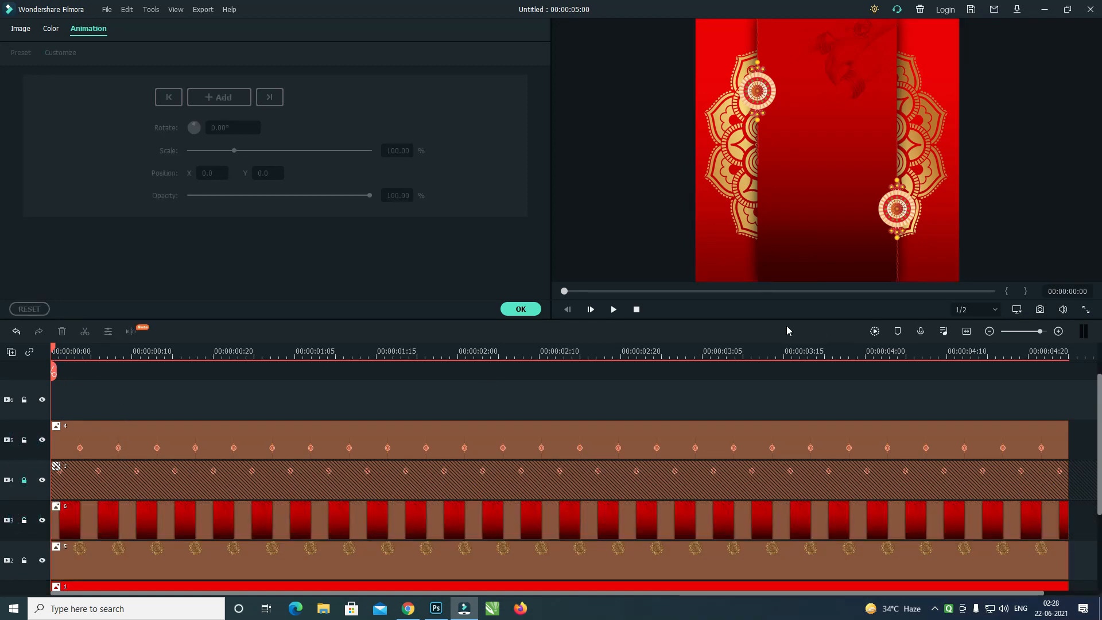
click(519, 309)
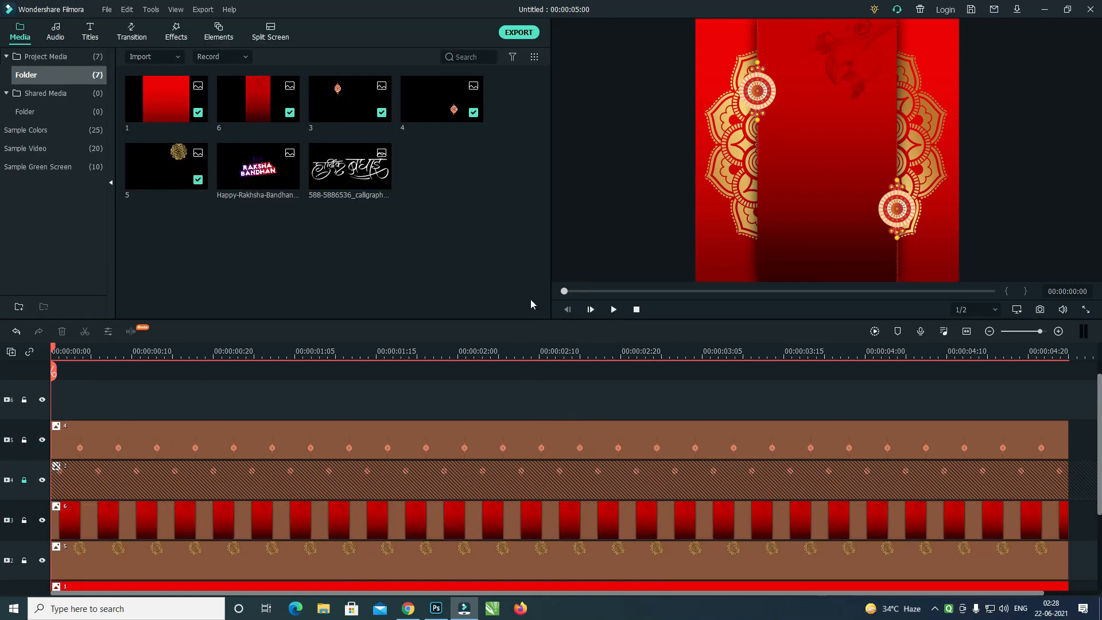
Find the Light Letters Pack titles and add Light Letters Pack Opener 03 at the timeline start on video track 6.
click(90, 30)
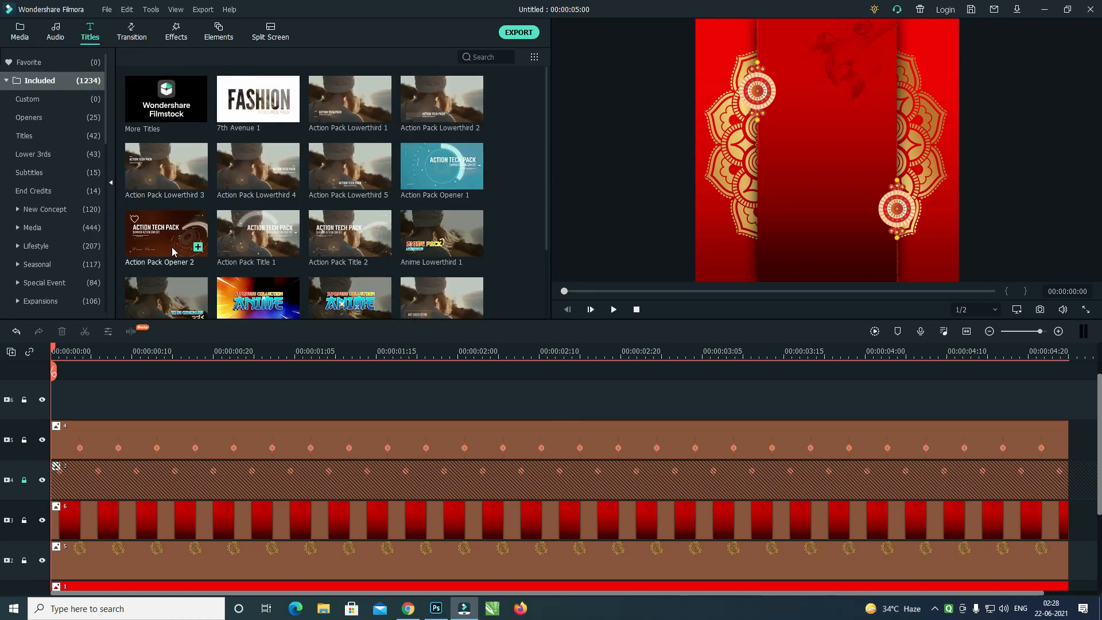
click(57, 156)
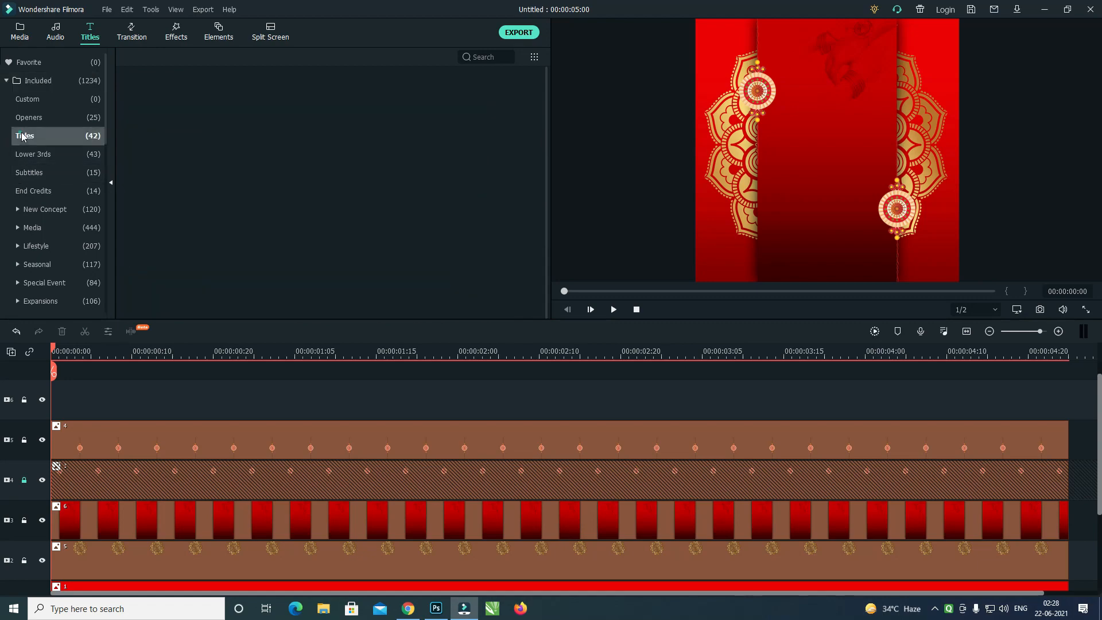
click(53, 209)
click(40, 264)
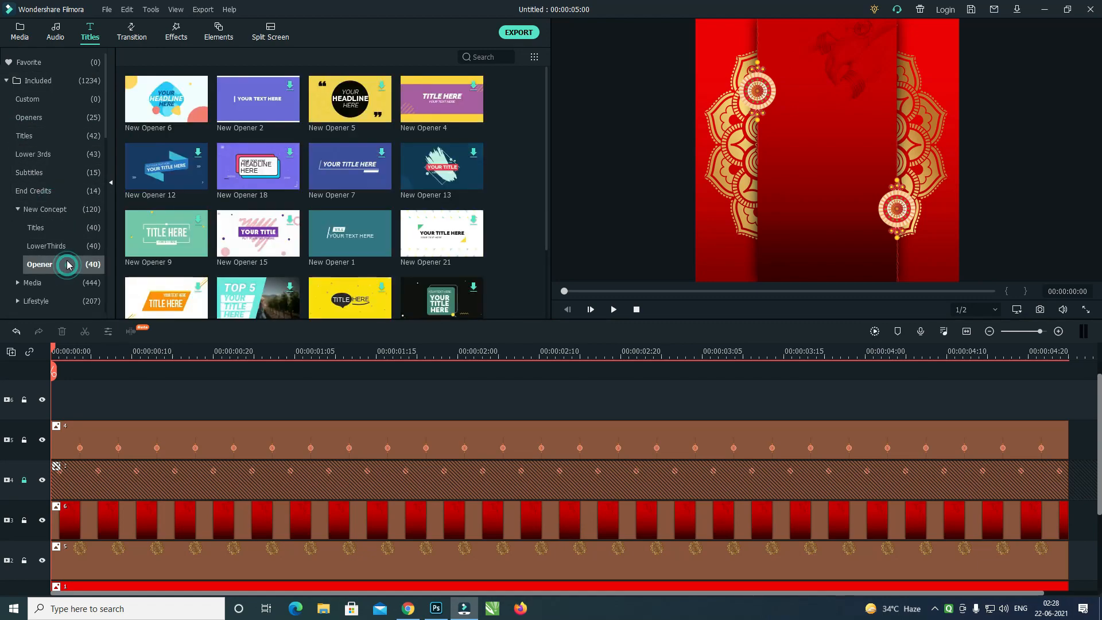
scroll(107, 154, down, 1)
scroll(57, 229, down, 5)
click(46, 217)
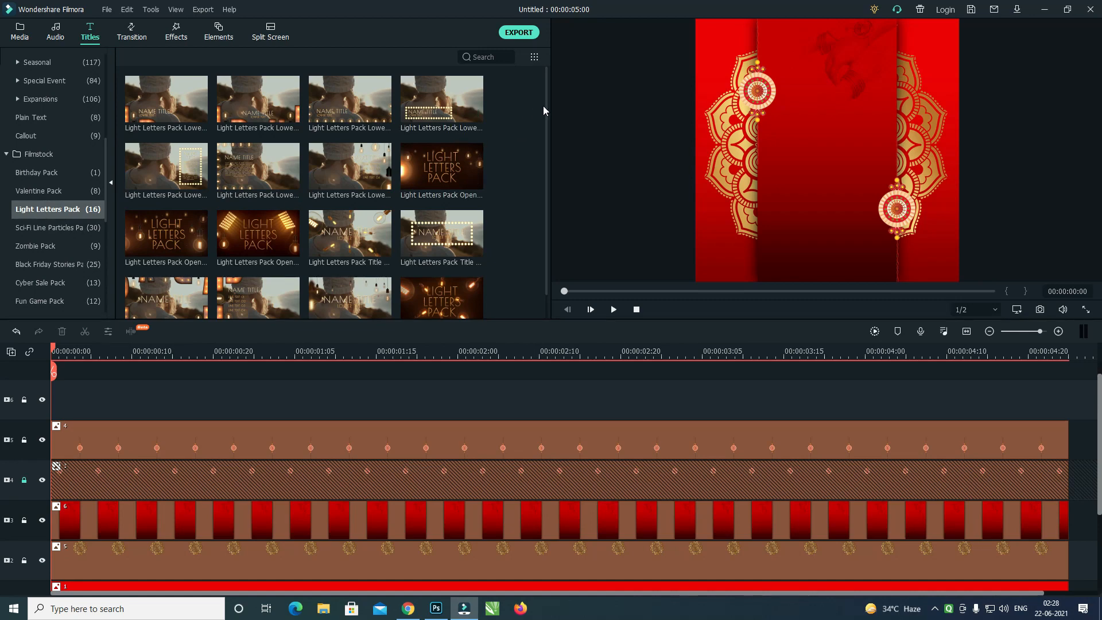
scroll(544, 111, down, 1)
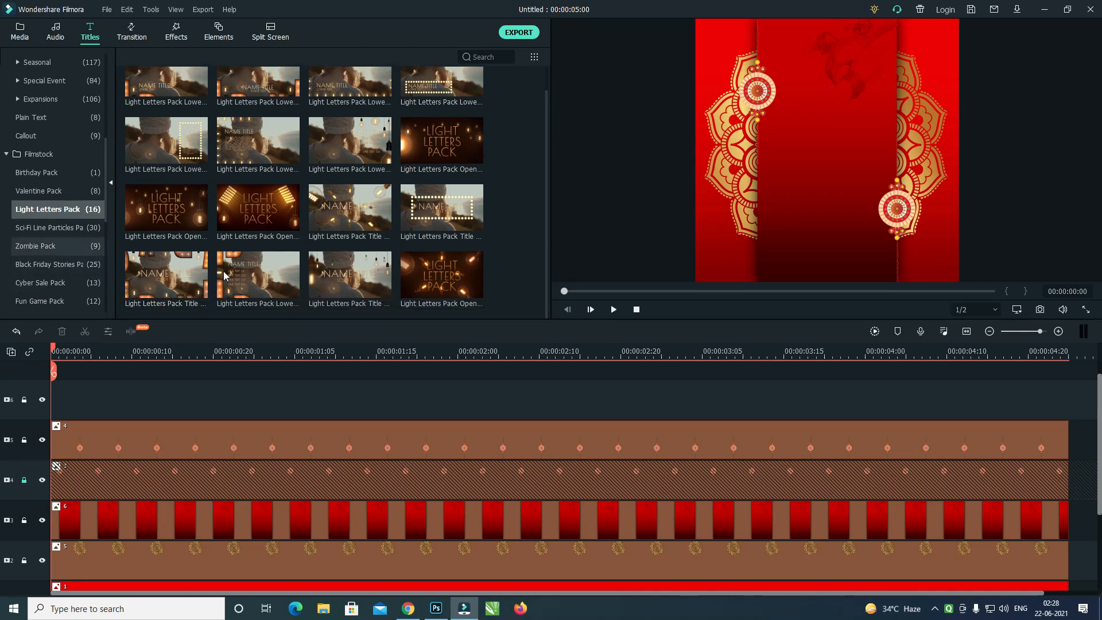
click(473, 288)
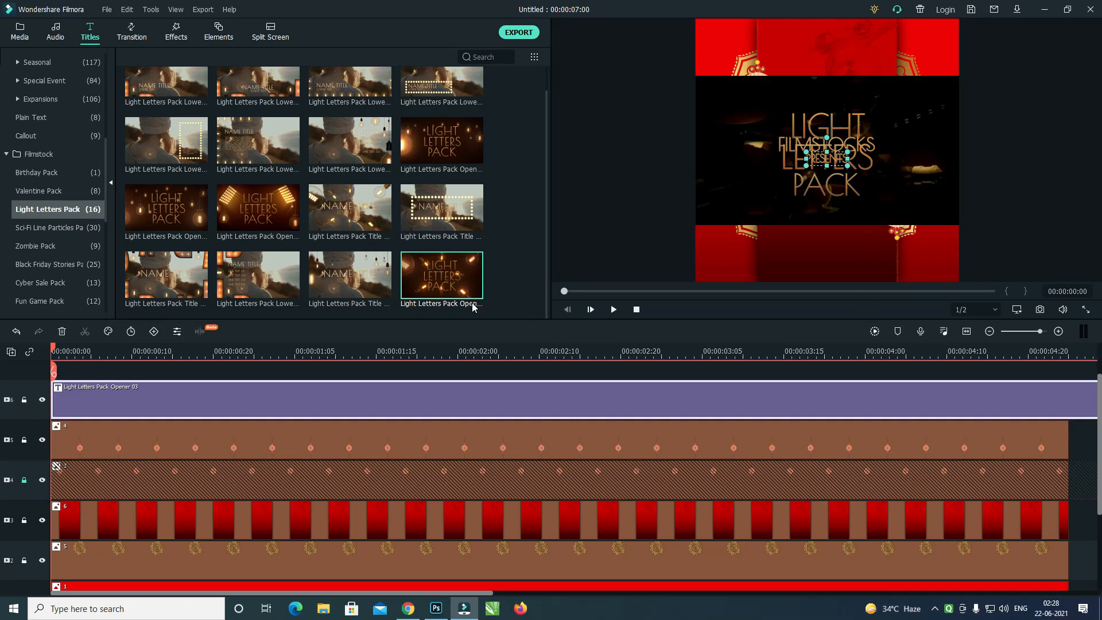
In the opener's advanced text editing, delete the LIGHT, LETTERS, PACK and FILMSTOCKS text layers and the preset video.
double_click(465, 409)
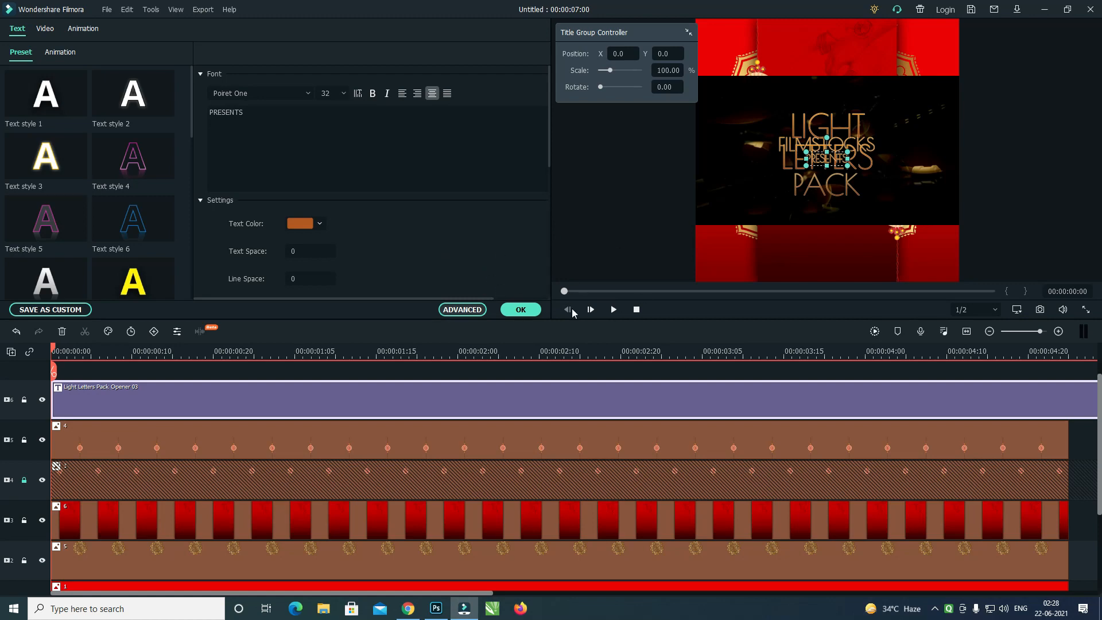
click(463, 309)
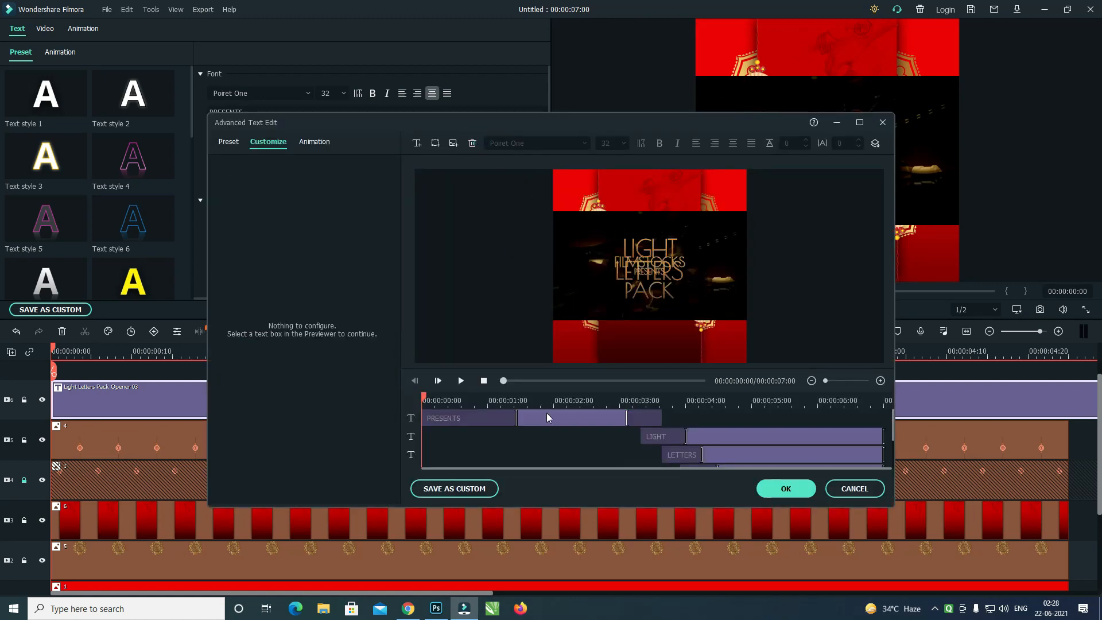
click(485, 422)
click(660, 436)
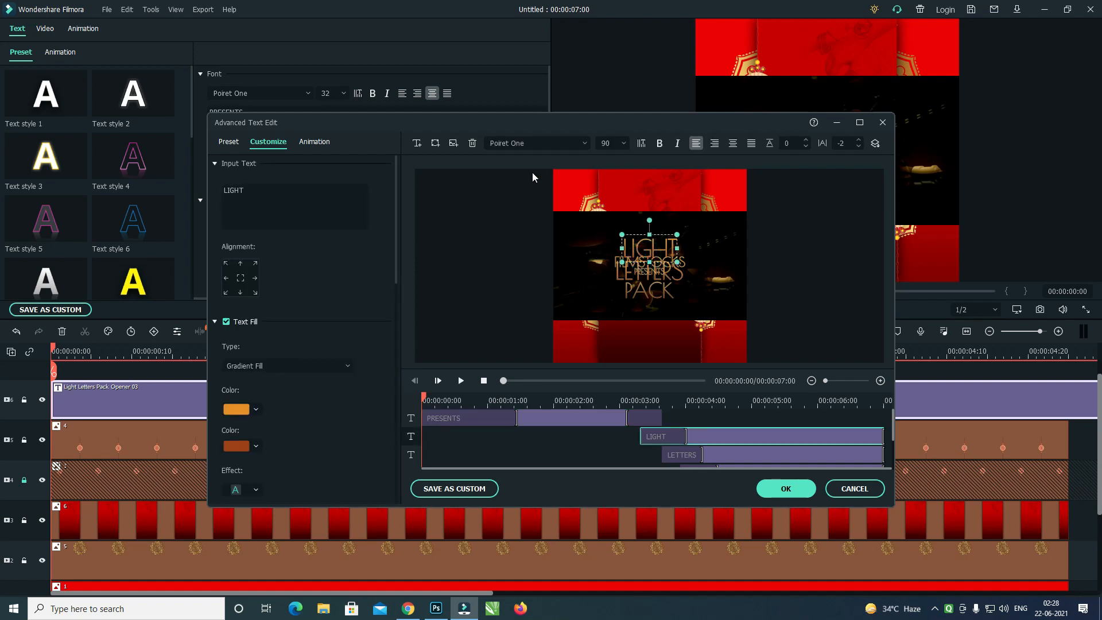
key(Delete)
click(730, 435)
key(Delete)
click(741, 434)
key(Delete)
click(593, 438)
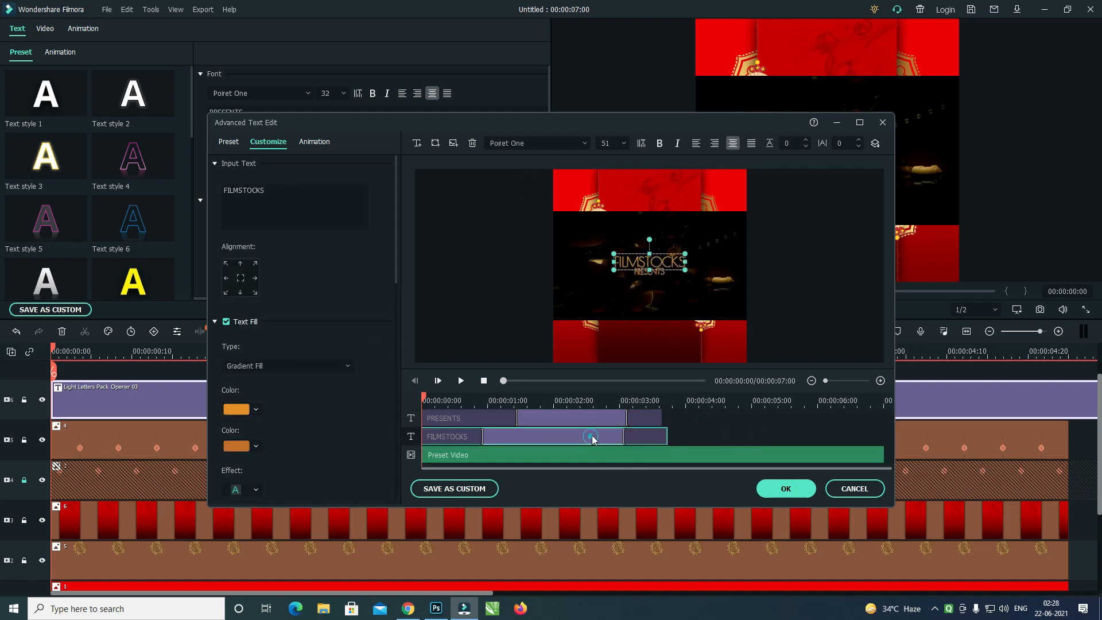
key(Delete)
click(585, 438)
key(Delete)
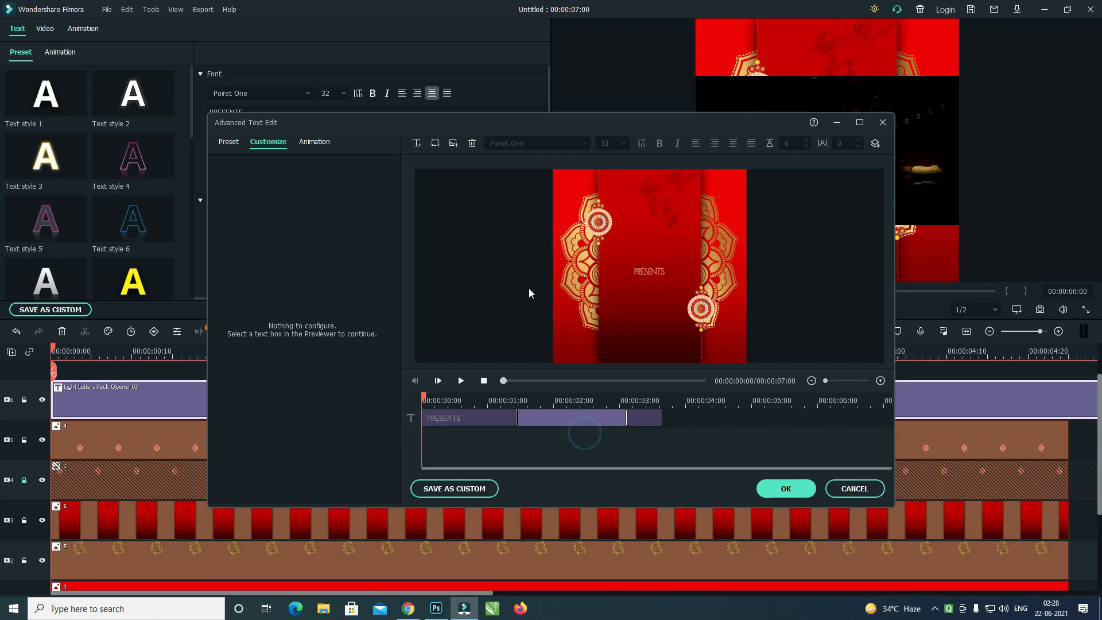
Try to lengthen and reposition the PRESENTS text, and discard all the advanced text edits.
click(644, 277)
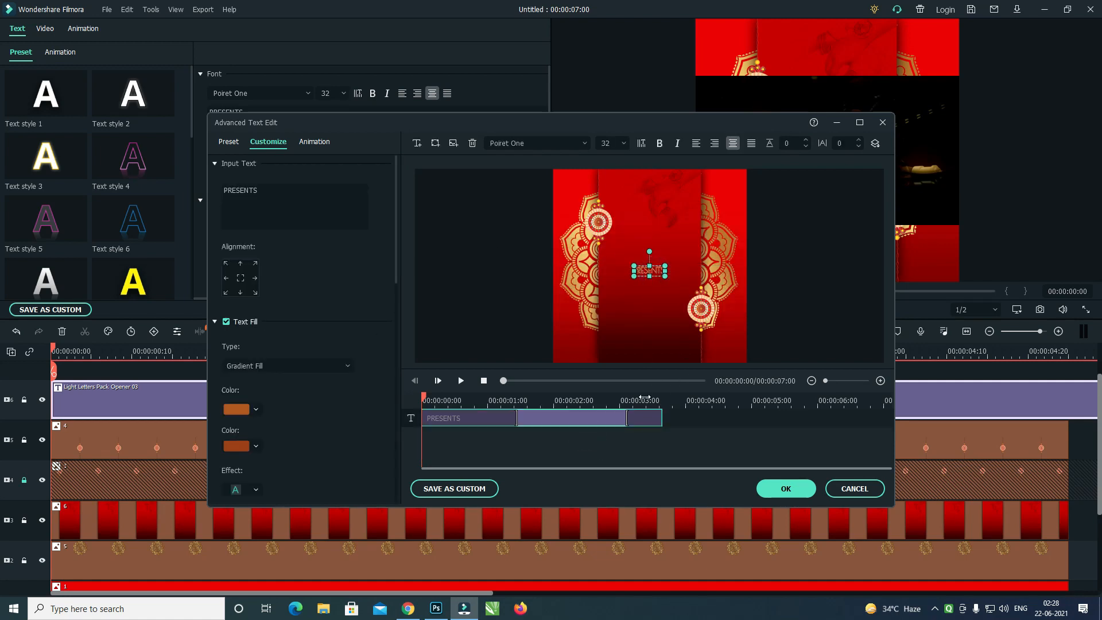
drag(657, 417, 878, 426)
key(ctrl+z)
click(859, 122)
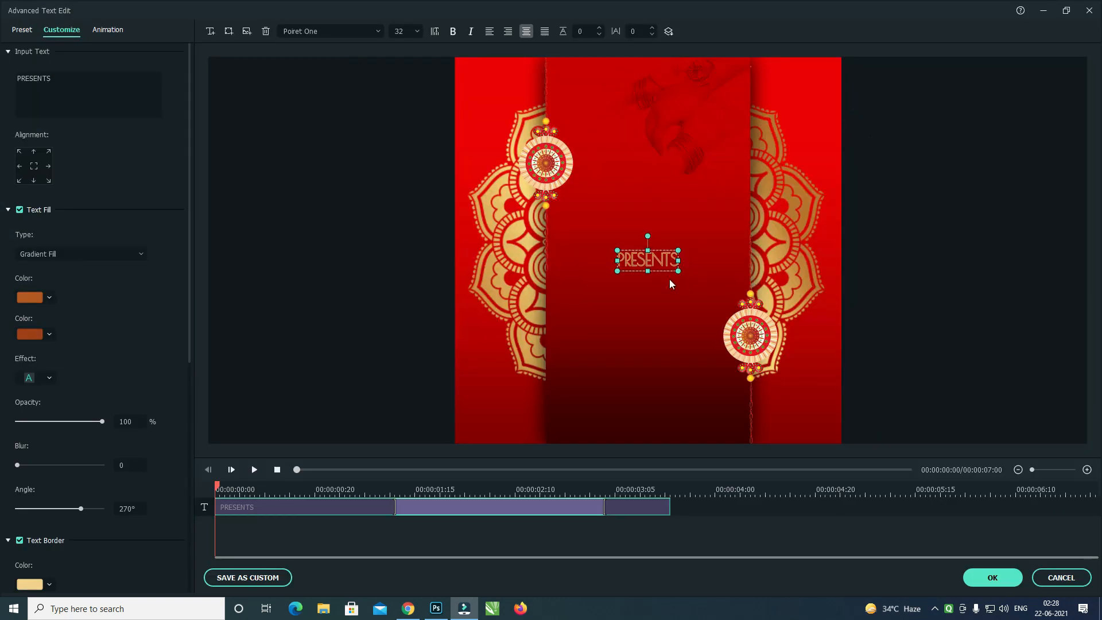
drag(660, 259, 636, 269)
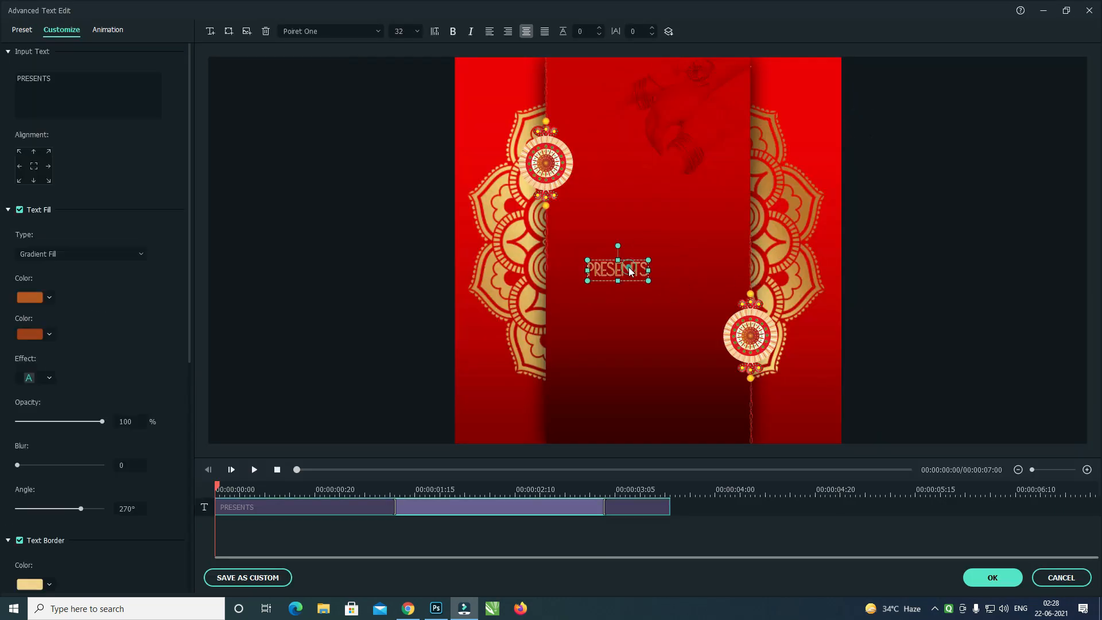
click(1048, 578)
click(645, 306)
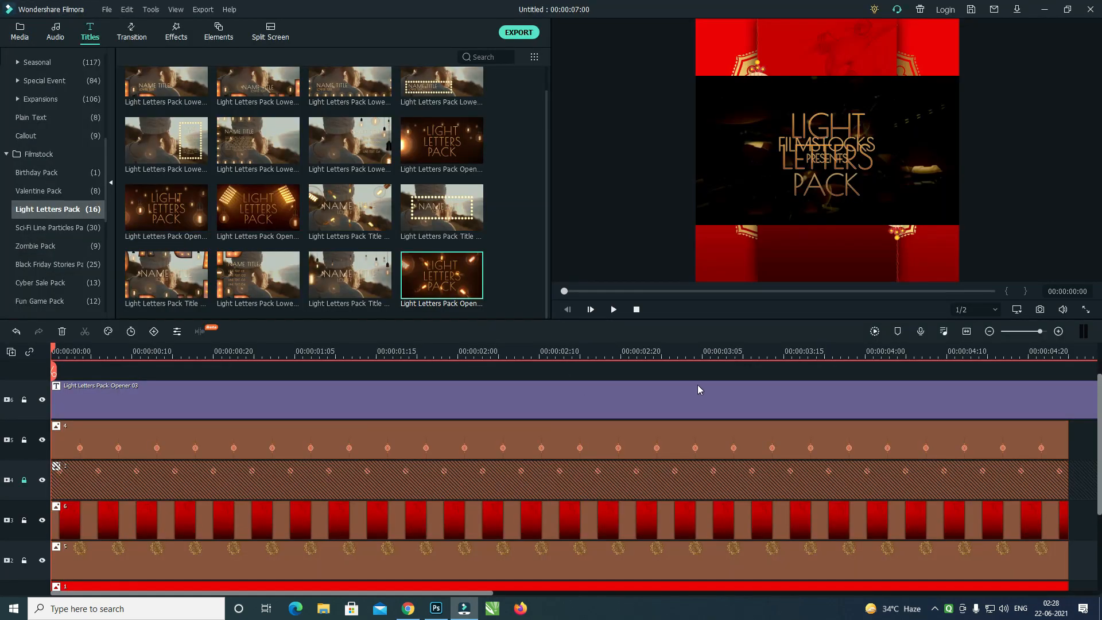
Delete the Light Letters Pack Opener 03 title from video track 6.
click(827, 409)
key(Delete)
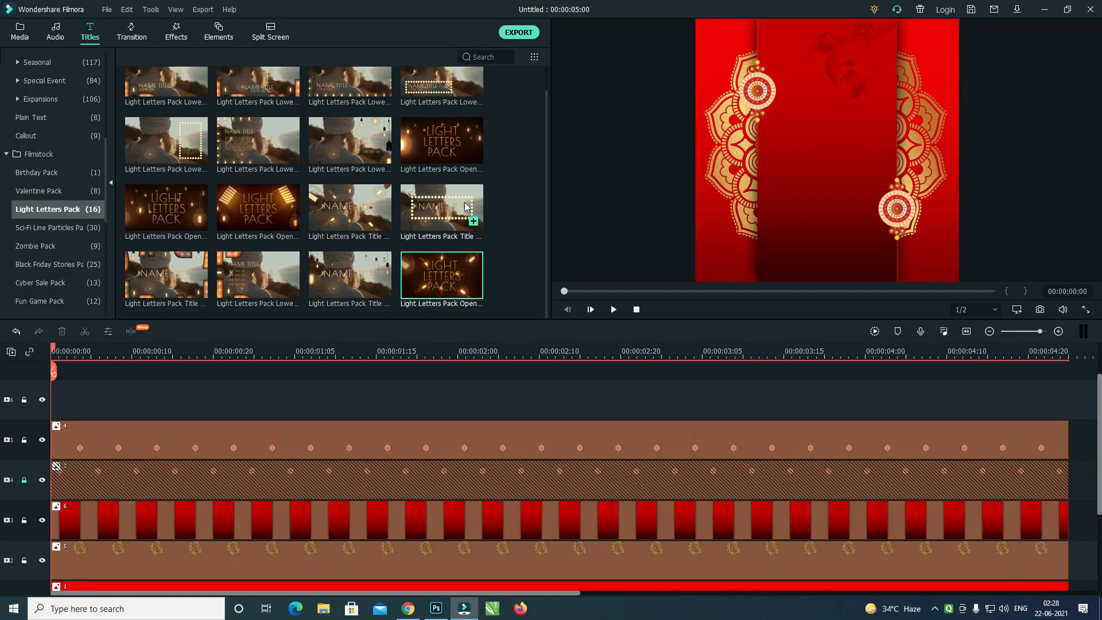
Browse the Filmstock title packs and add Black Friday Stories Pack Lowerthird 09 at the start of video track 6.
click(64, 247)
click(52, 228)
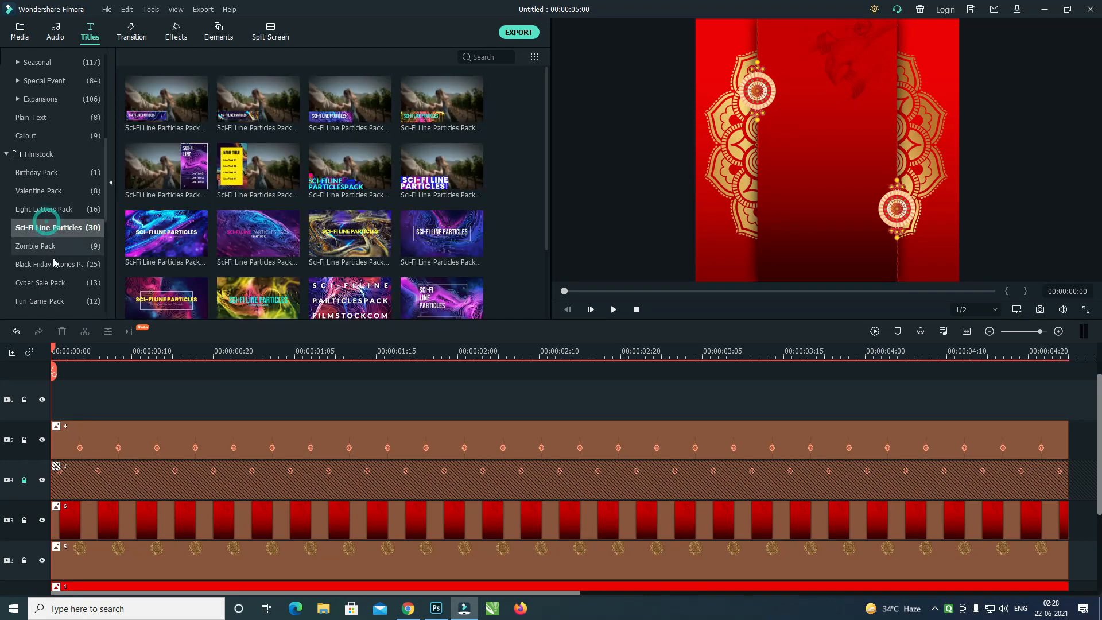
click(51, 264)
click(55, 282)
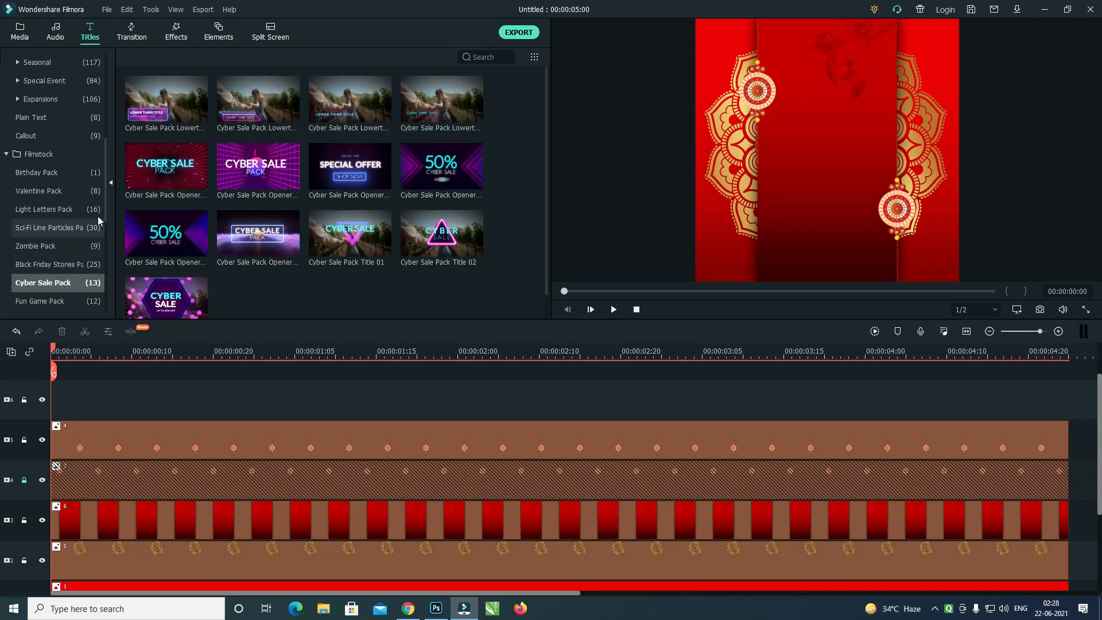
click(53, 266)
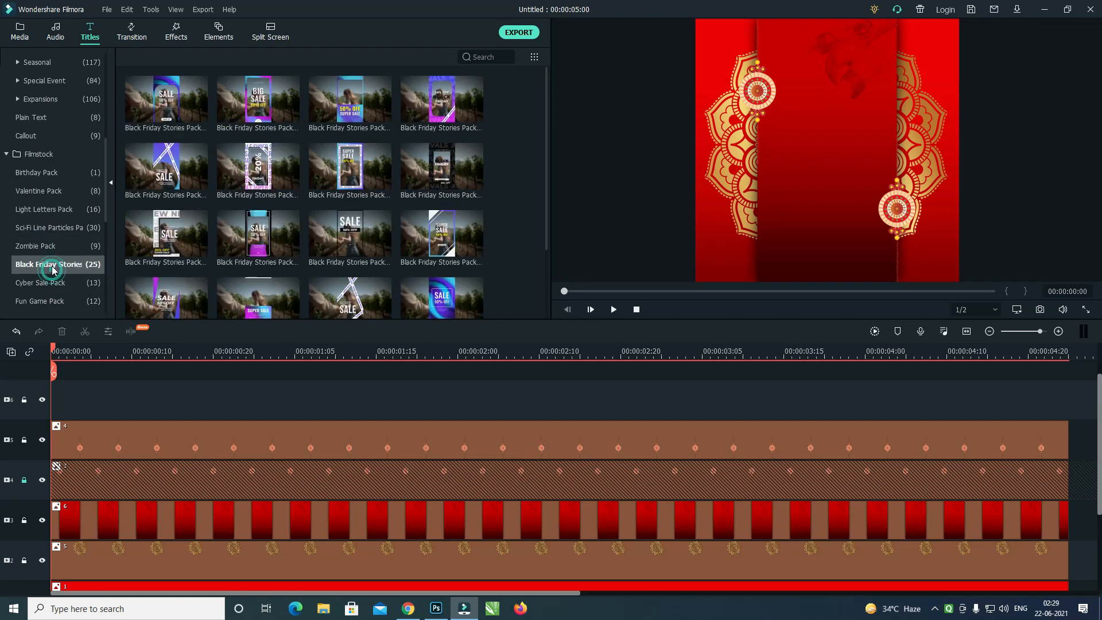
click(50, 282)
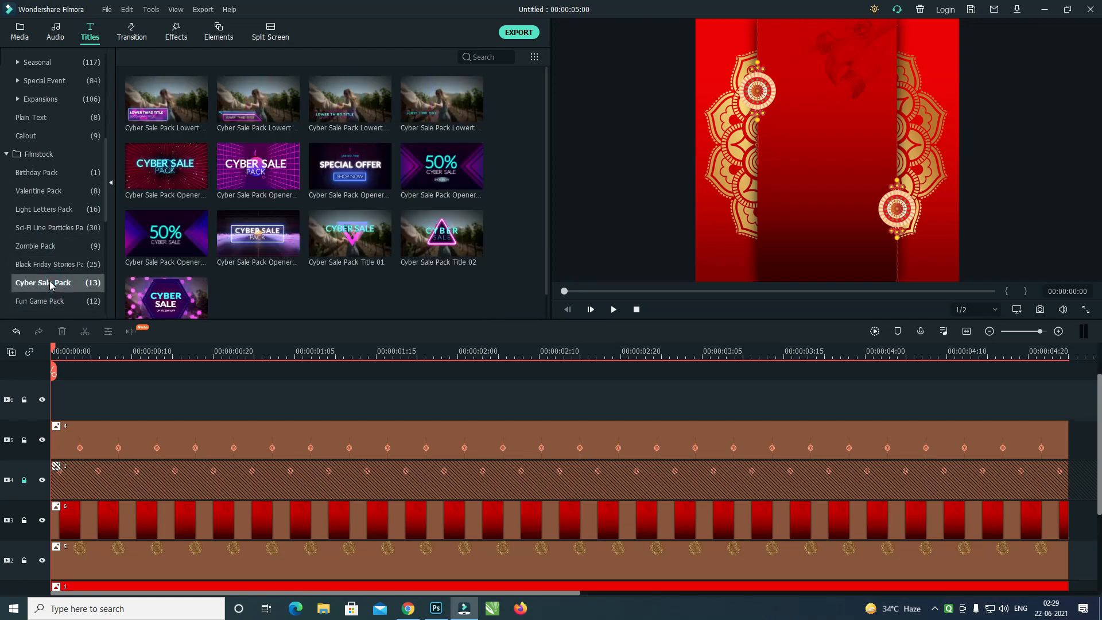
click(51, 264)
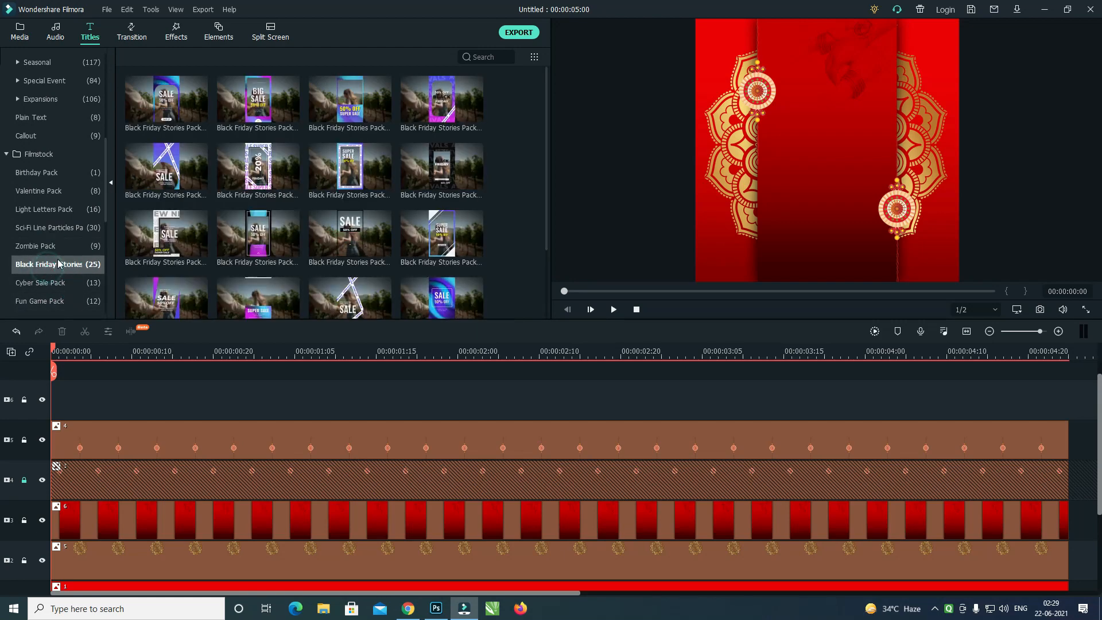
click(198, 246)
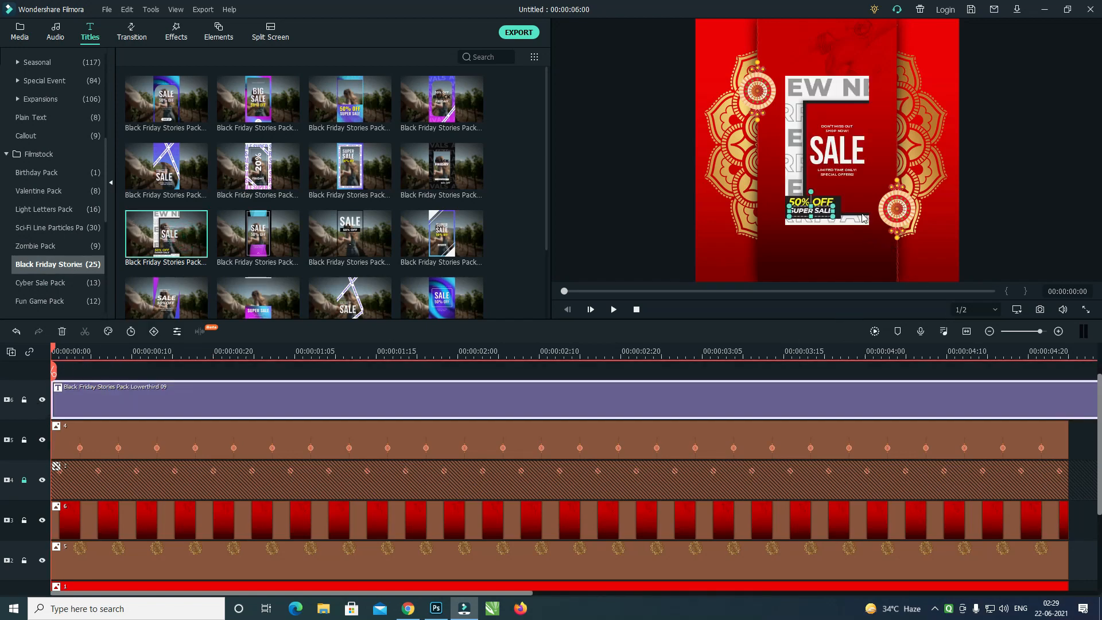
Check the Black Friday title's text settings, close them and delete the title from video track 6.
click(852, 107)
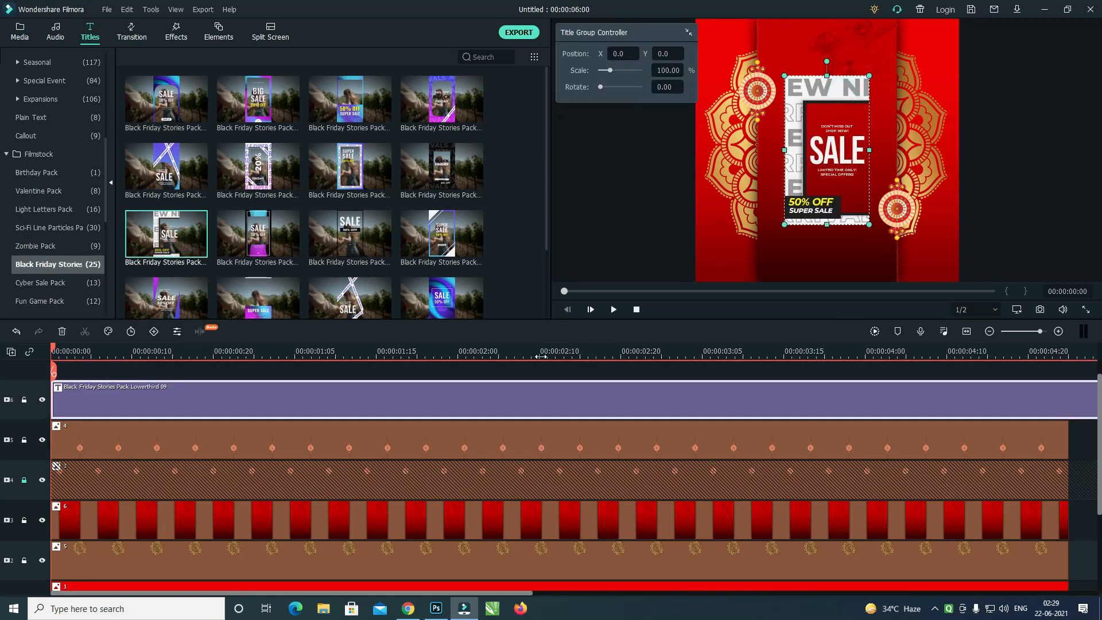
double_click(474, 395)
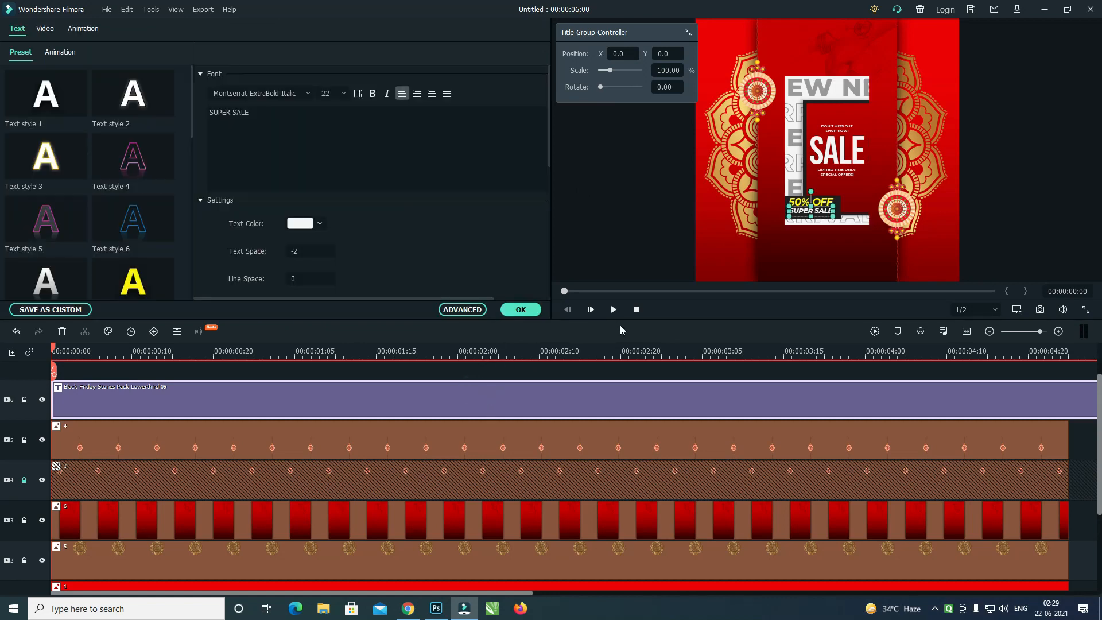
click(521, 309)
click(571, 393)
key(Delete)
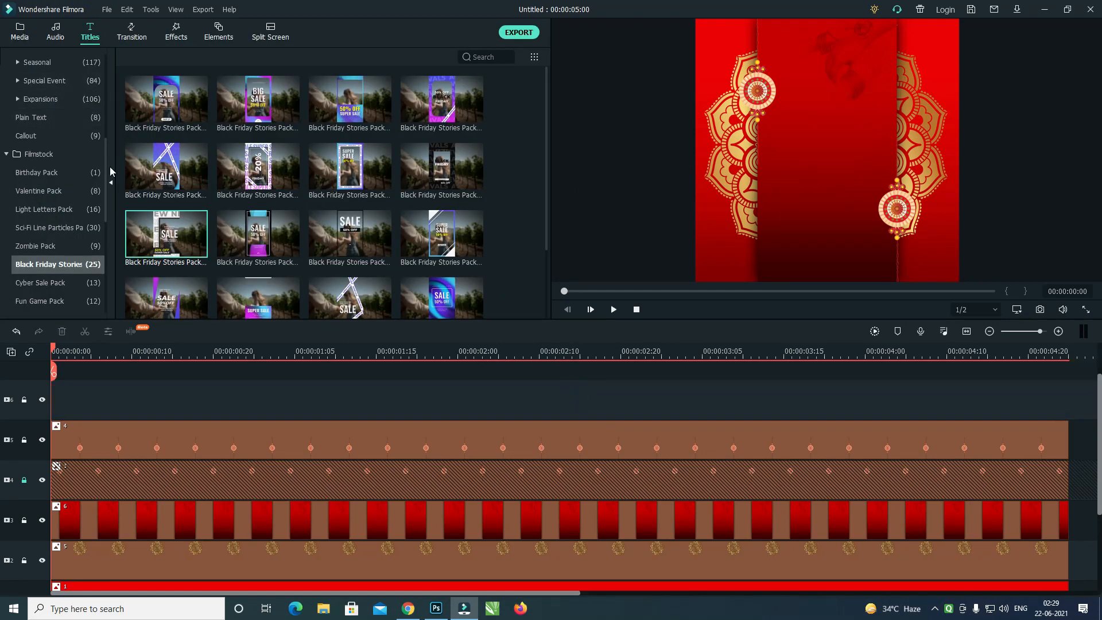
Preview the Default Title from the included Titles and add it at the timeline start on video track 6.
scroll(46, 115, up, 10)
click(41, 135)
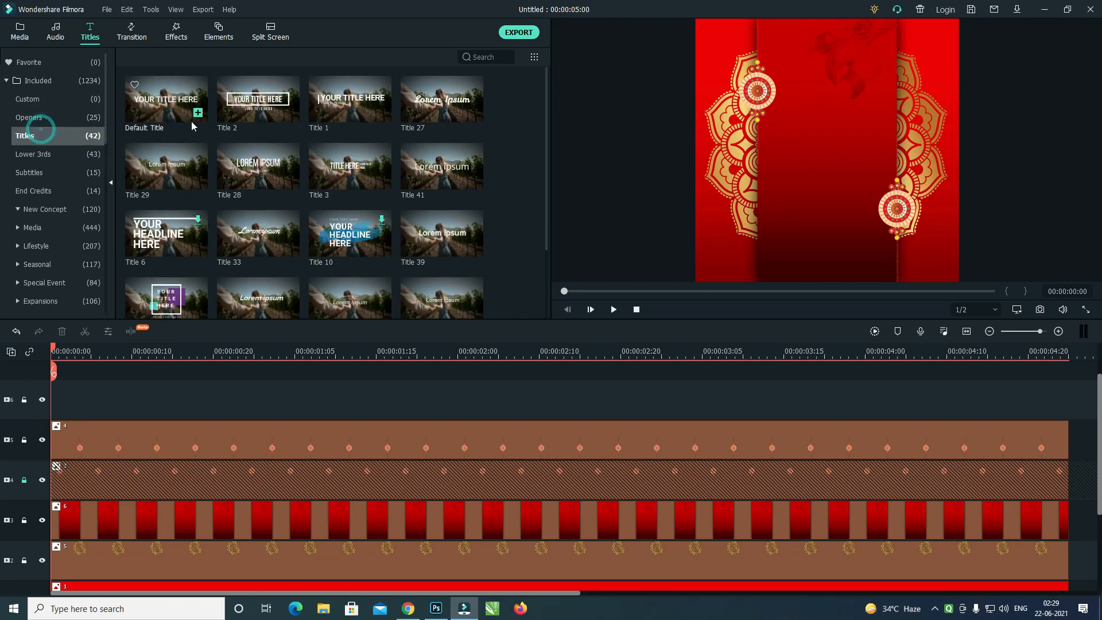
click(165, 107)
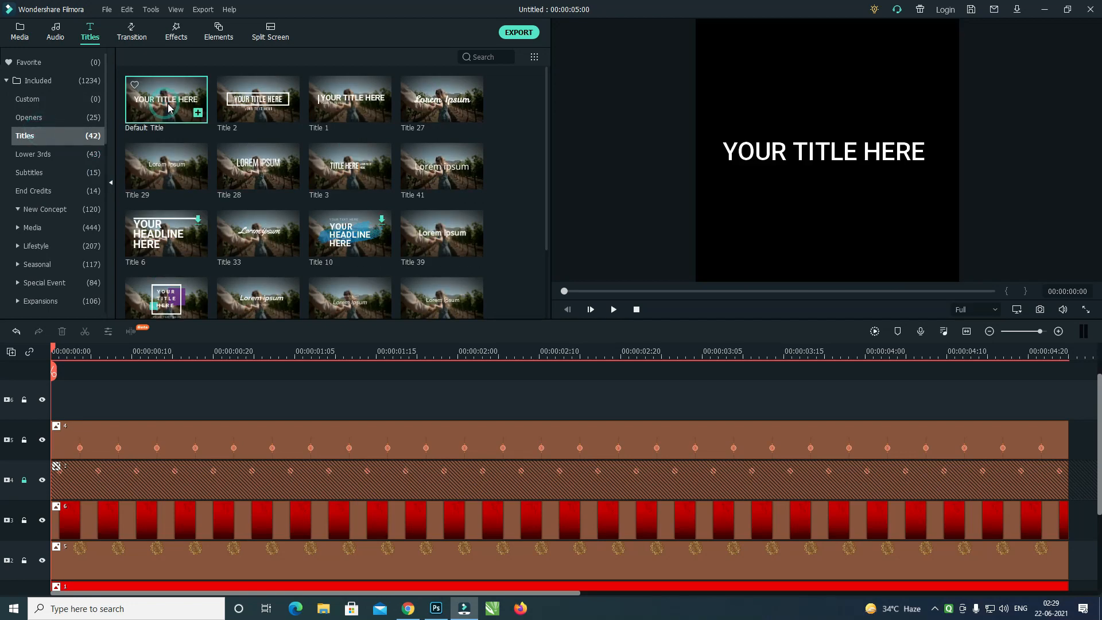
click(198, 113)
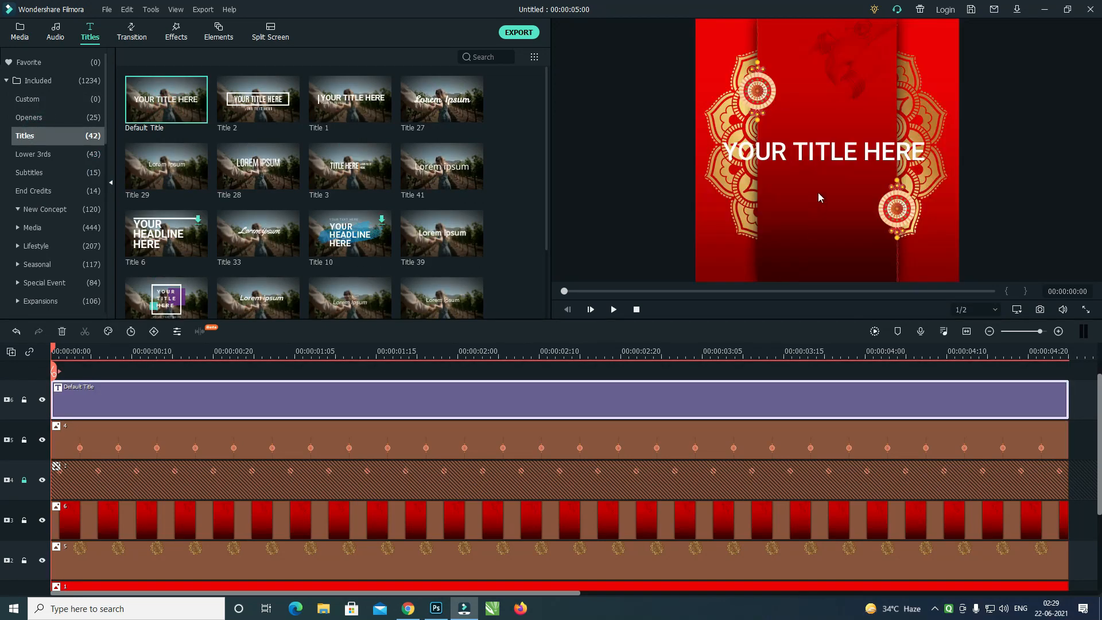
click(859, 164)
In the default title's advanced text editing, shrink the text box to fit within the central red panel.
double_click(433, 388)
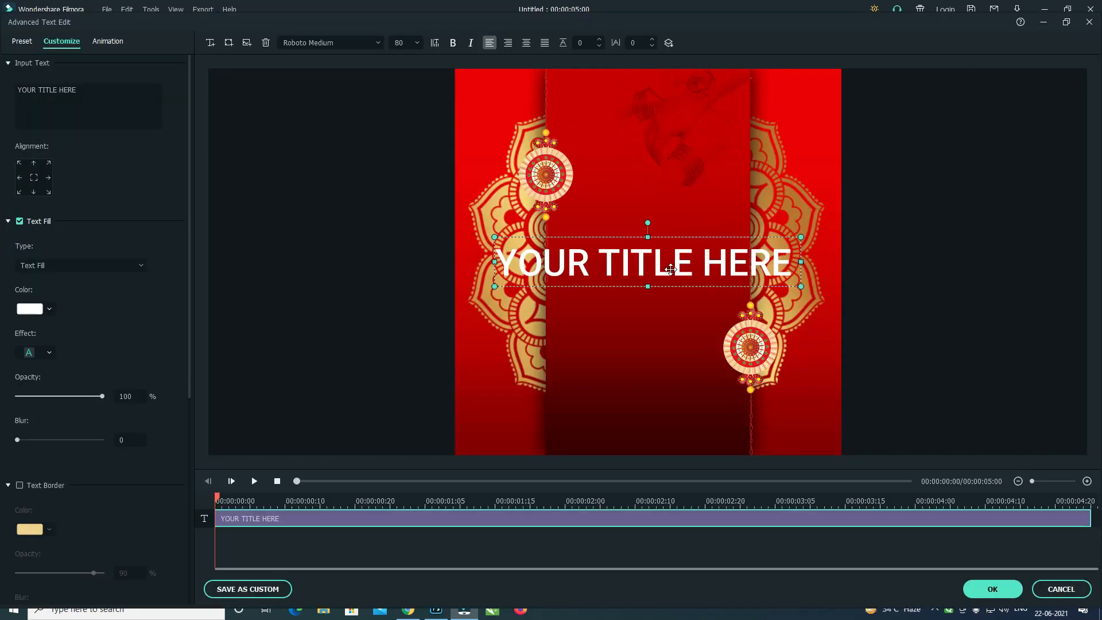
drag(801, 262, 682, 265)
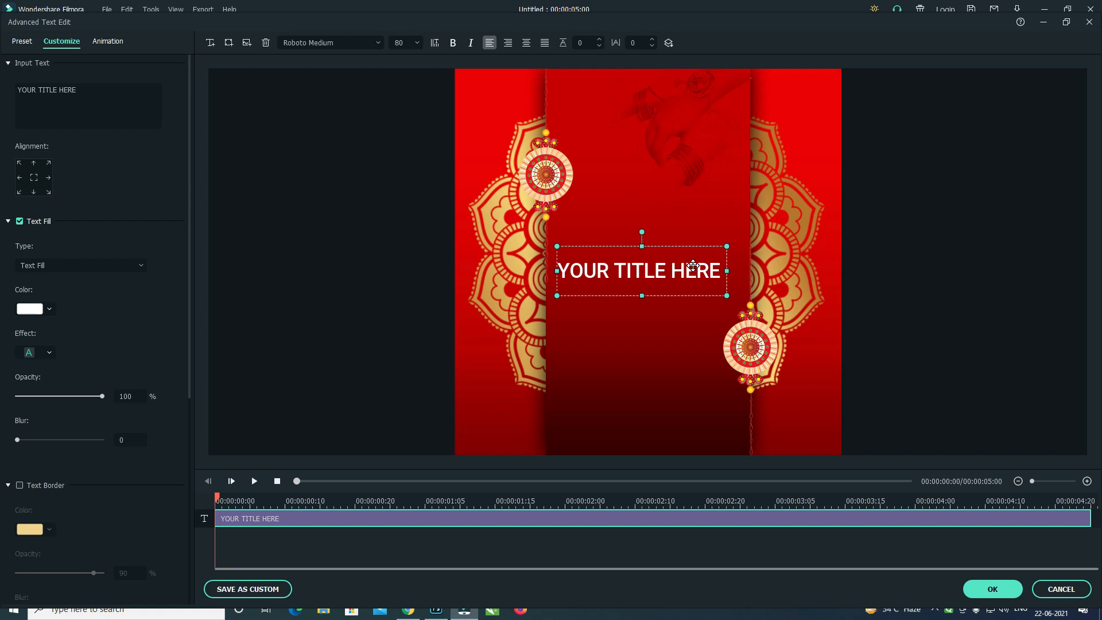
key(ctrl+a)
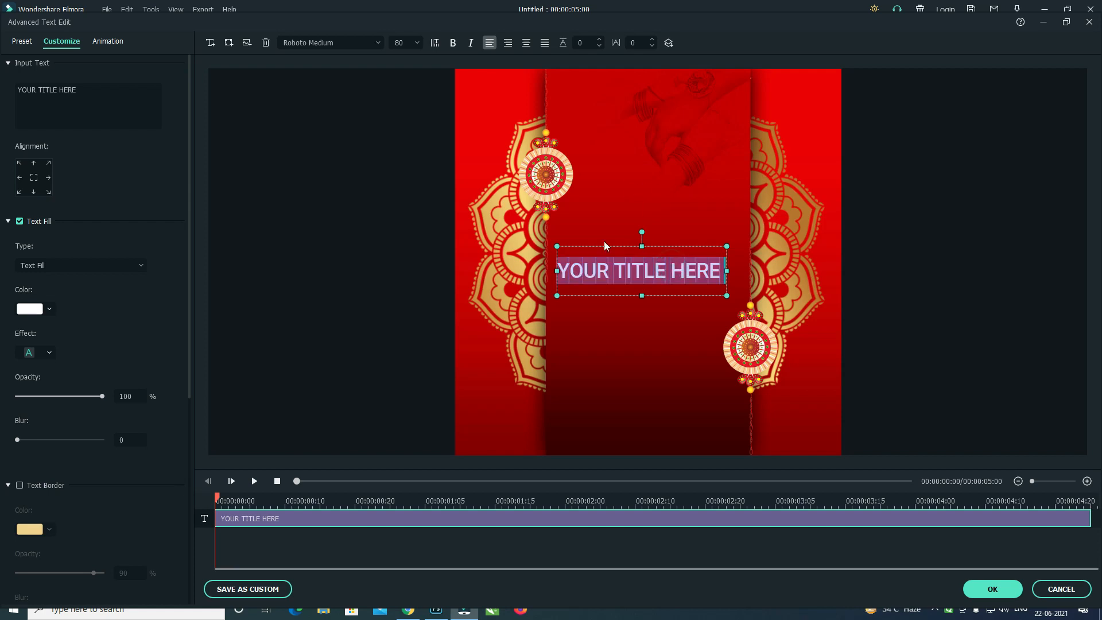
click(349, 43)
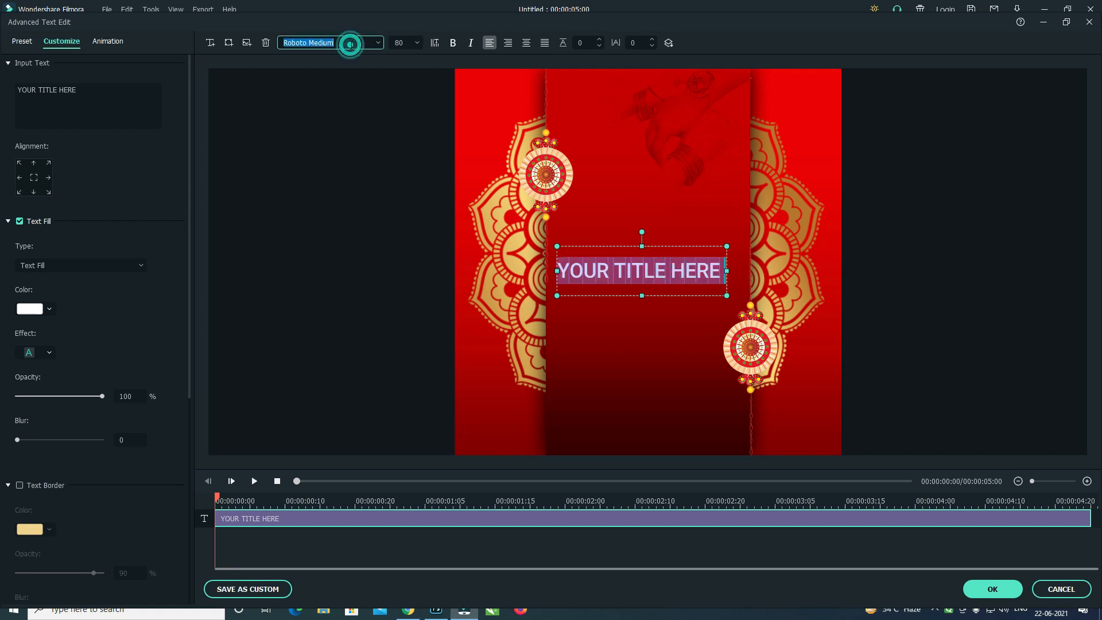
Switch to Chrome and copy the two-line Hindi greeting from the Unicode box of the Krutidev-Unicode conversion page.
key(alt+Tab)
key(alt+Tab)
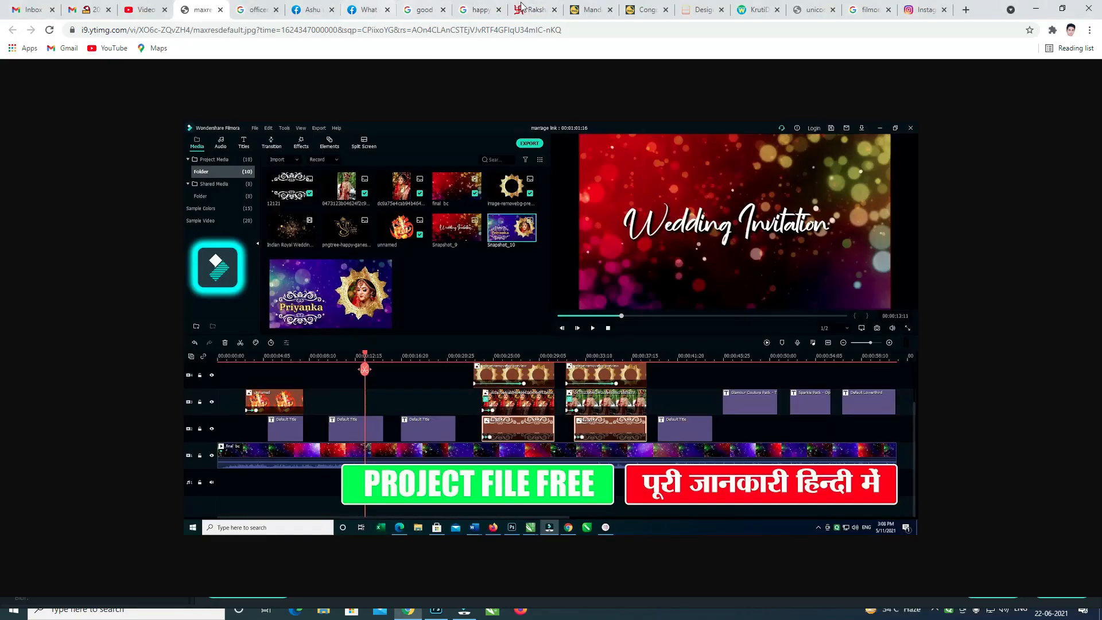
click(814, 10)
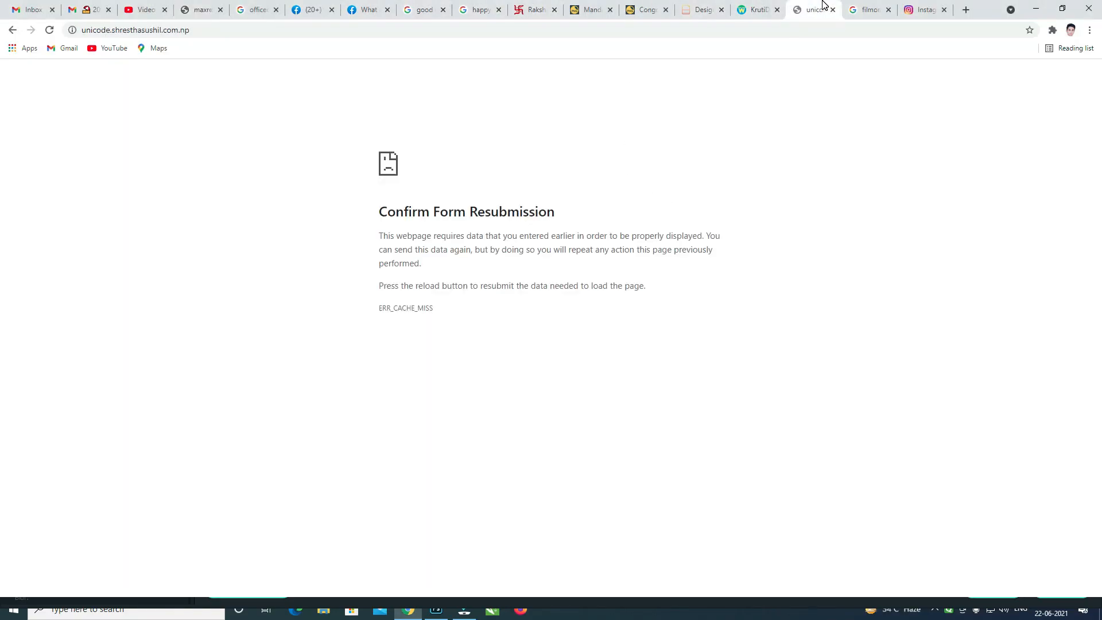
click(761, 9)
click(226, 165)
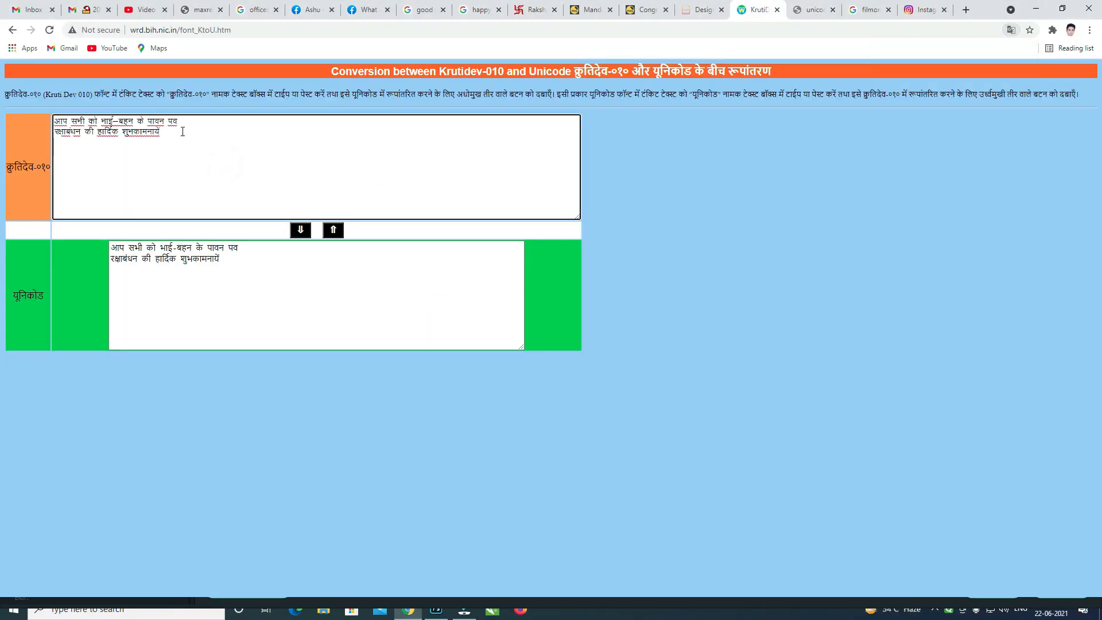
click(245, 259)
key(ctrl+a)
key(ctrl+c)
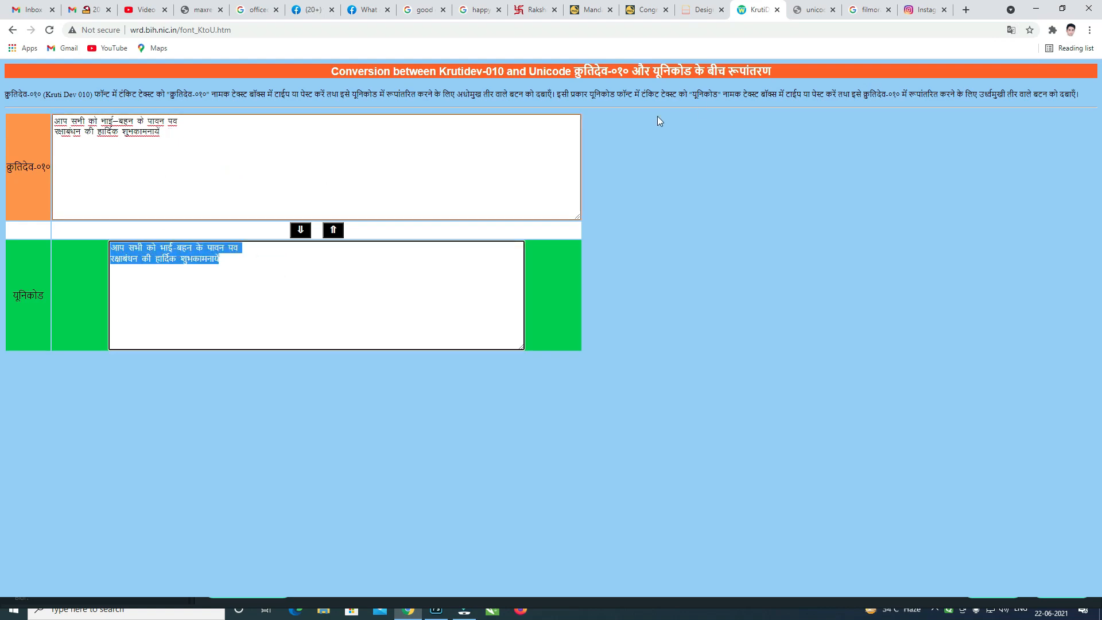
Reload the Unicode to Preeti converter, paste the Hindi greeting, convert it to Preeti and copy the result.
click(825, 8)
click(678, 23)
key(Return)
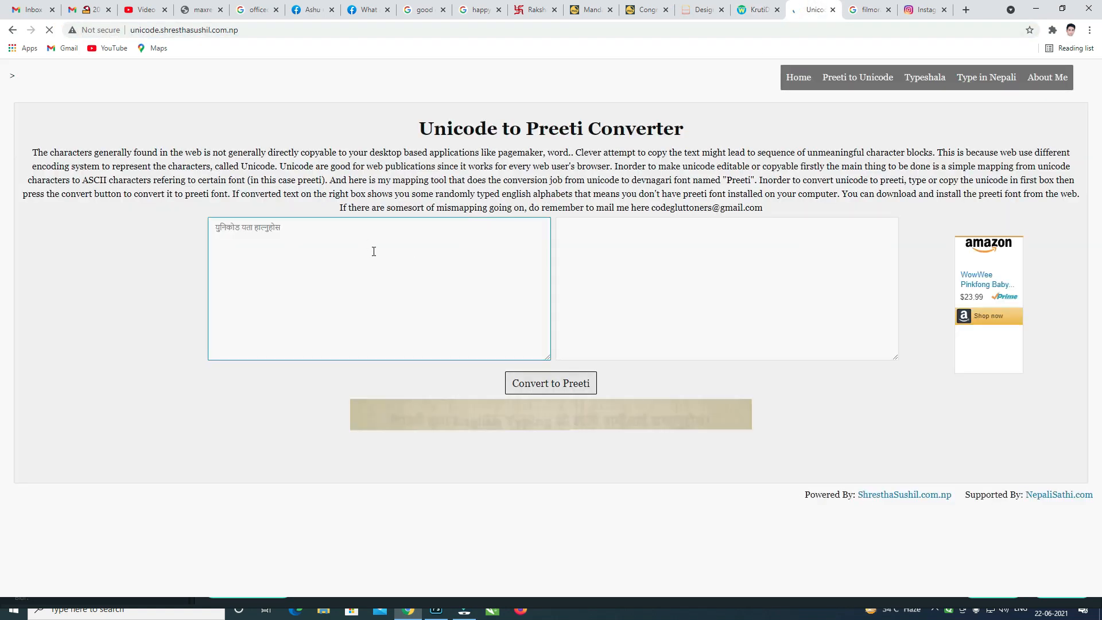
click(374, 255)
key(ctrl+v)
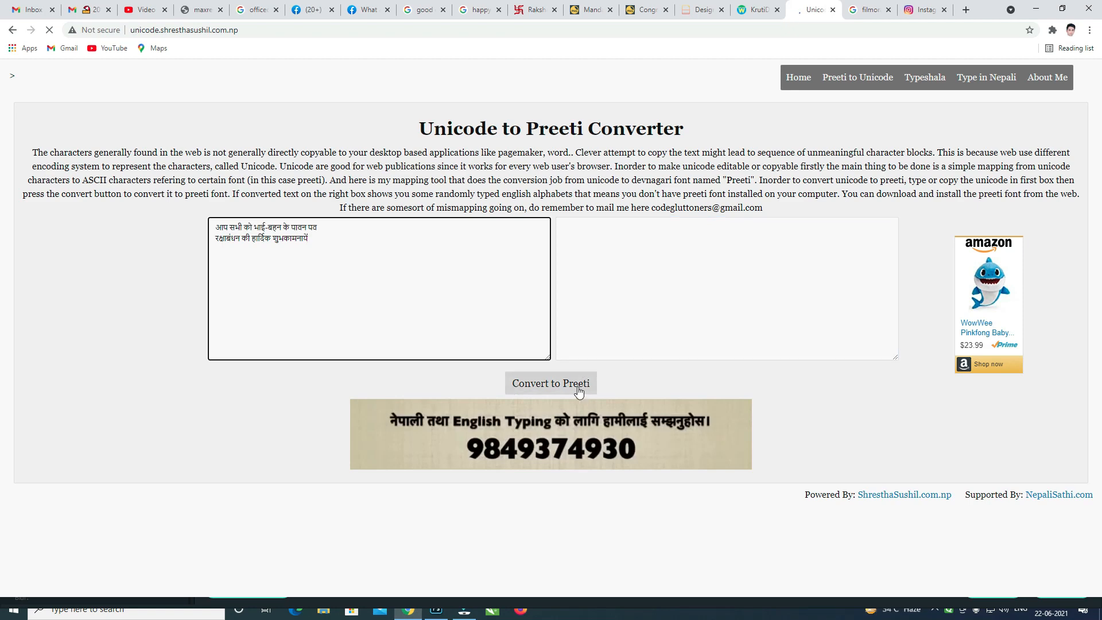
click(574, 384)
click(721, 298)
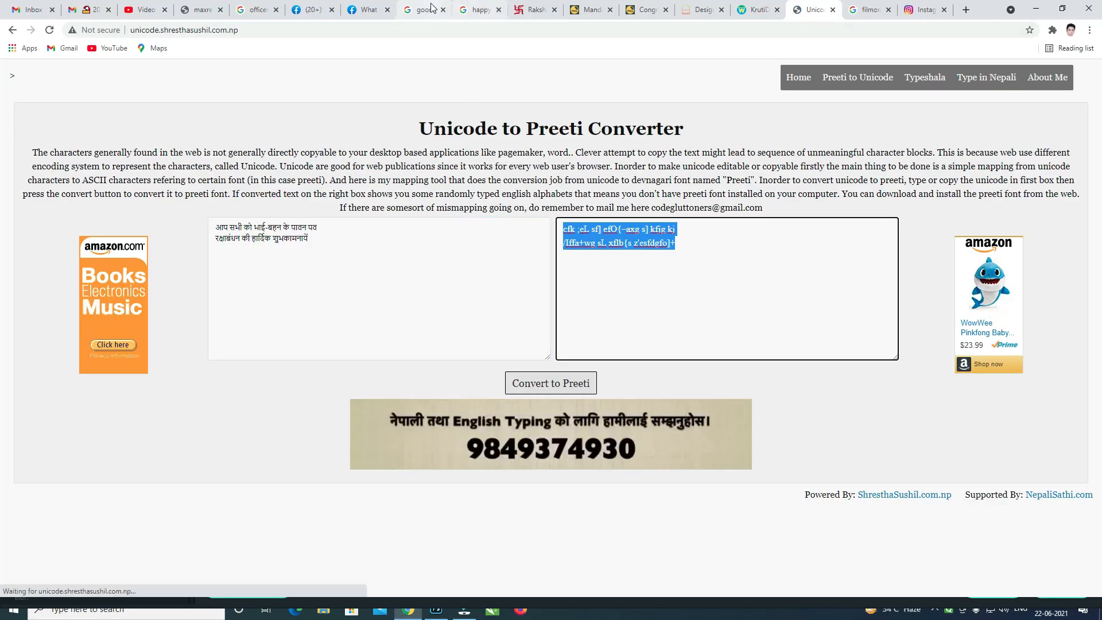
Switch back to Filmora and replace the YOUR TITLE HERE placeholder with the converted two-line Preeti greeting.
key(alt+Tab)
click(664, 271)
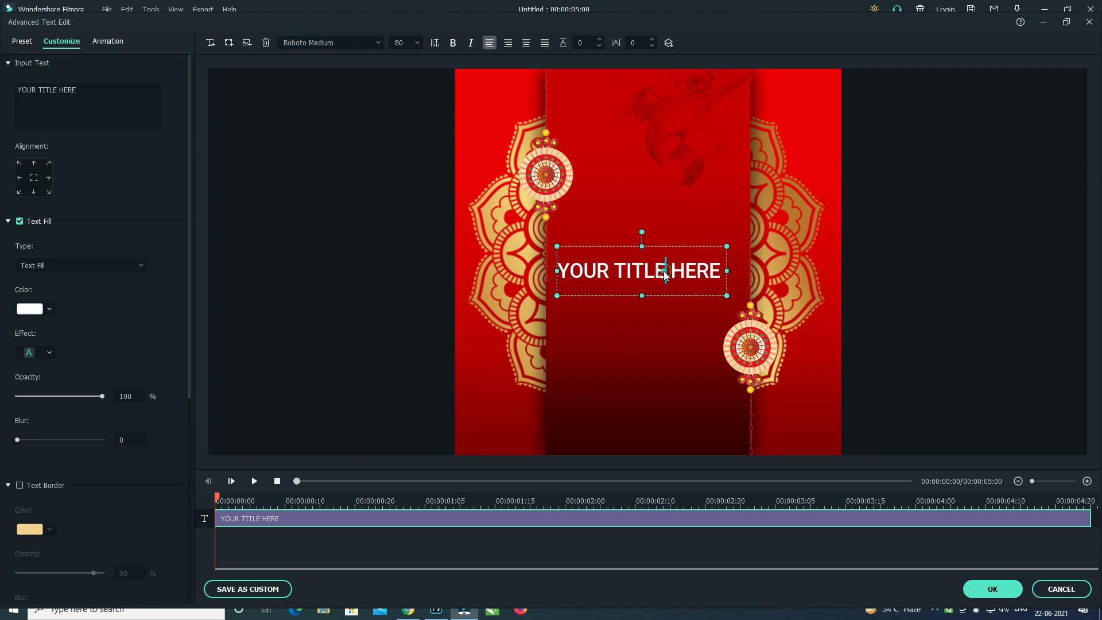
key(ctrl+a)
text(cfk ;eL sf] efO{–axg s] kfjg kj /Iffa+wg sL xflb{s z'esfdgfo]+)
Set the font of the whole greeting text to CV Ganesh.
key(ctrl+a)
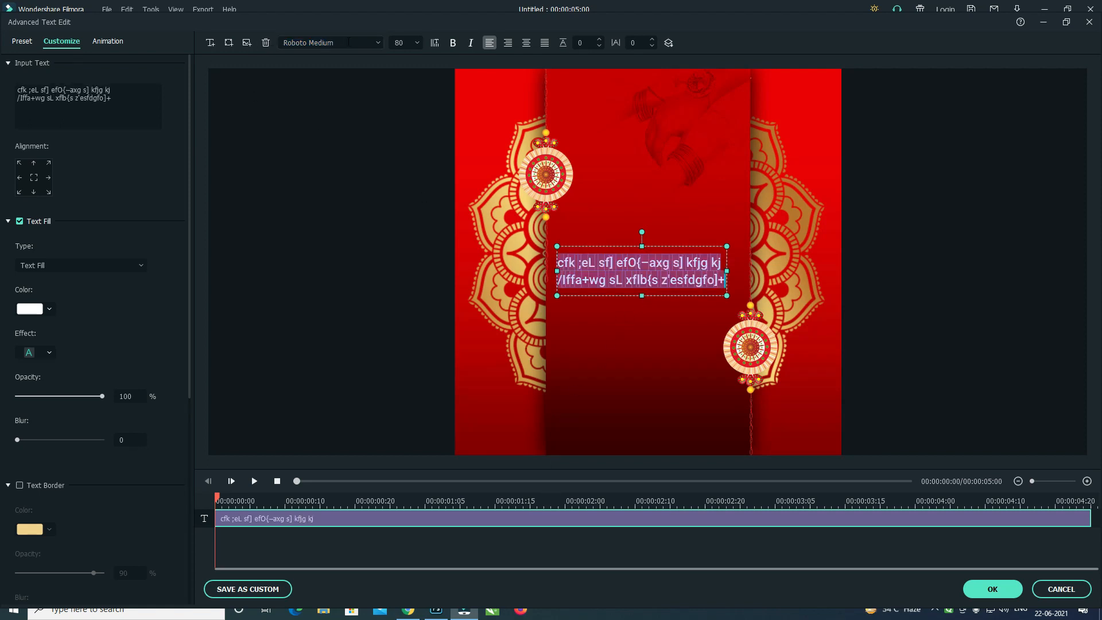
click(348, 42)
text(CV Ganesh)
key(Return)
click(671, 322)
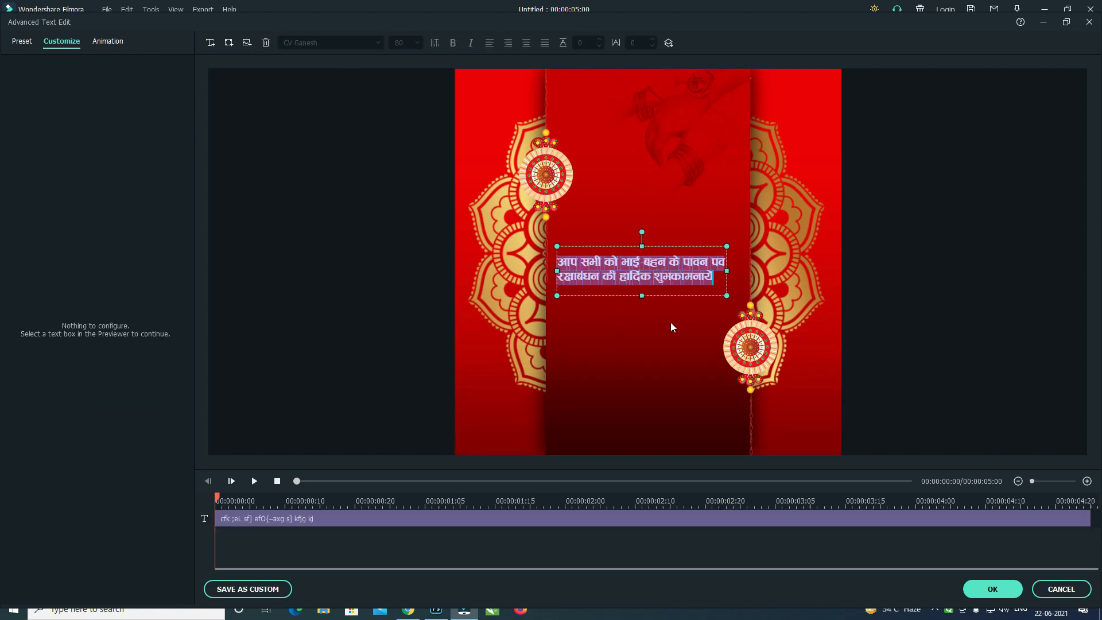
Correct the last word of the greeting's first line by adding the { character after kj.
click(723, 265)
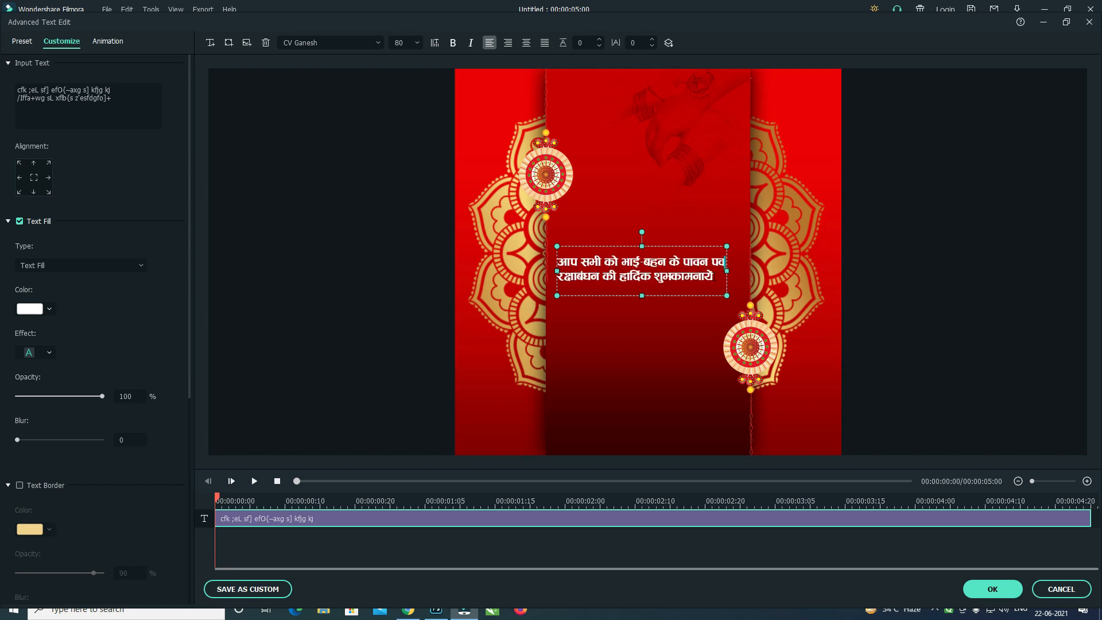
text(;)
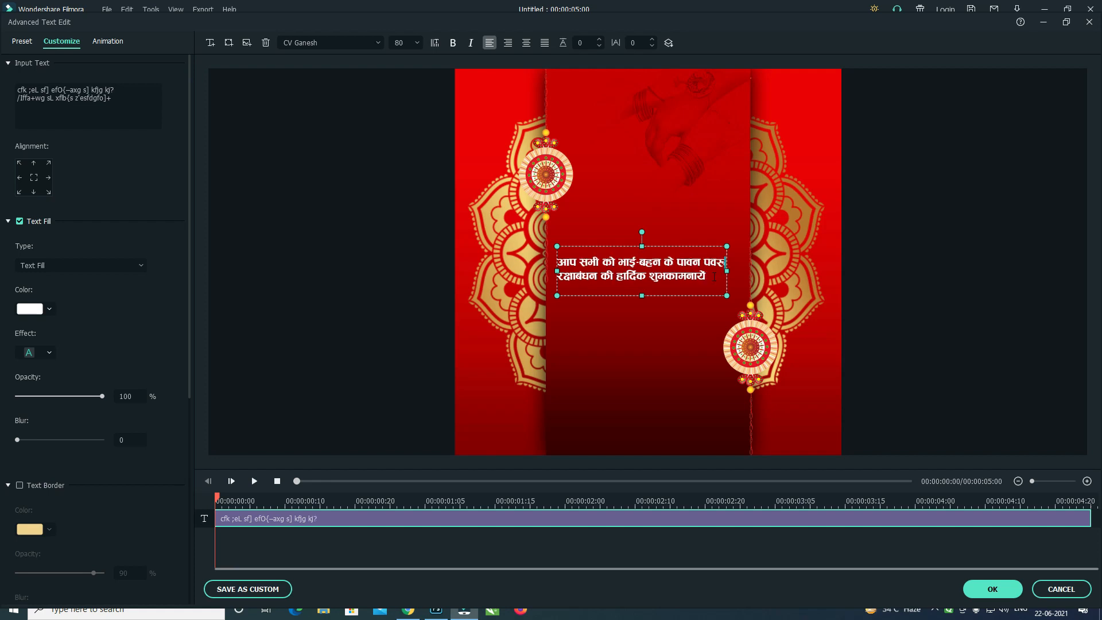
key(BackSpace)
text([)
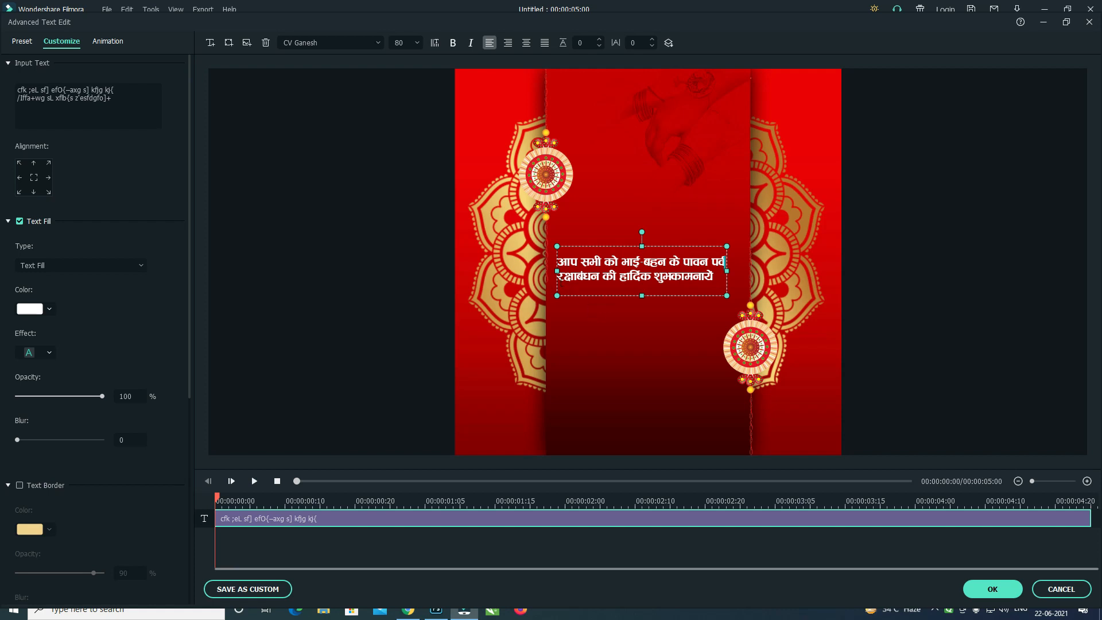
Copy and remove the greeting's second line, and place the remaining line slightly lower in the central panel.
drag(558, 277, 715, 280)
key(ctrl+c)
key(BackSpace)
key(BackSpace)
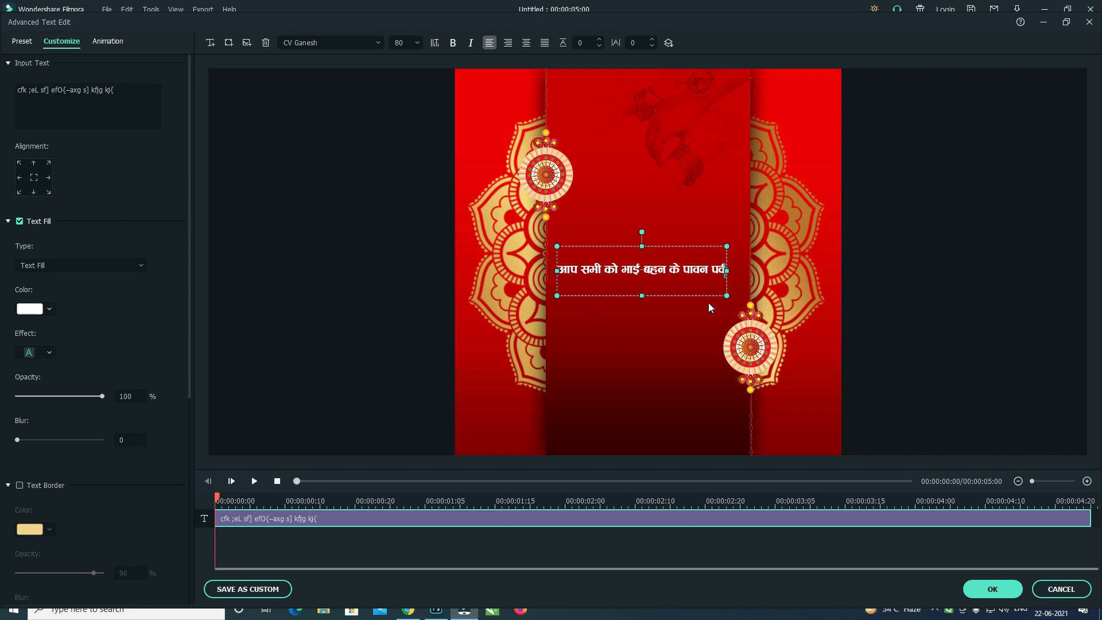
drag(652, 271, 658, 281)
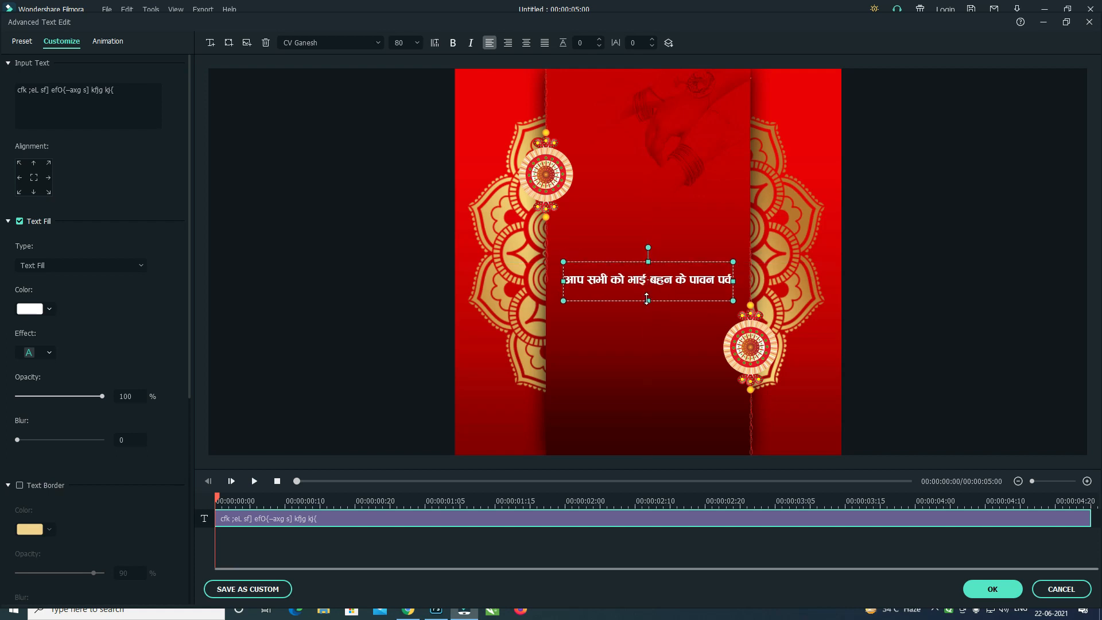
click(660, 346)
click(617, 279)
Add a second text box below the first greeting line and replace its placeholder with the copied second line.
click(210, 42)
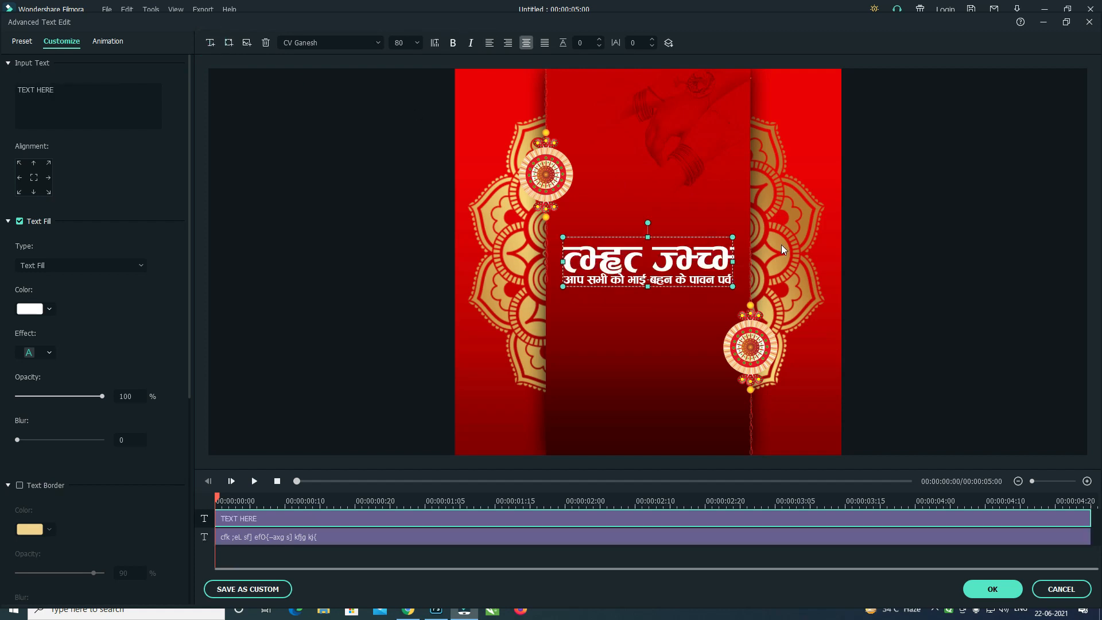
drag(725, 257, 702, 299)
double_click(703, 300)
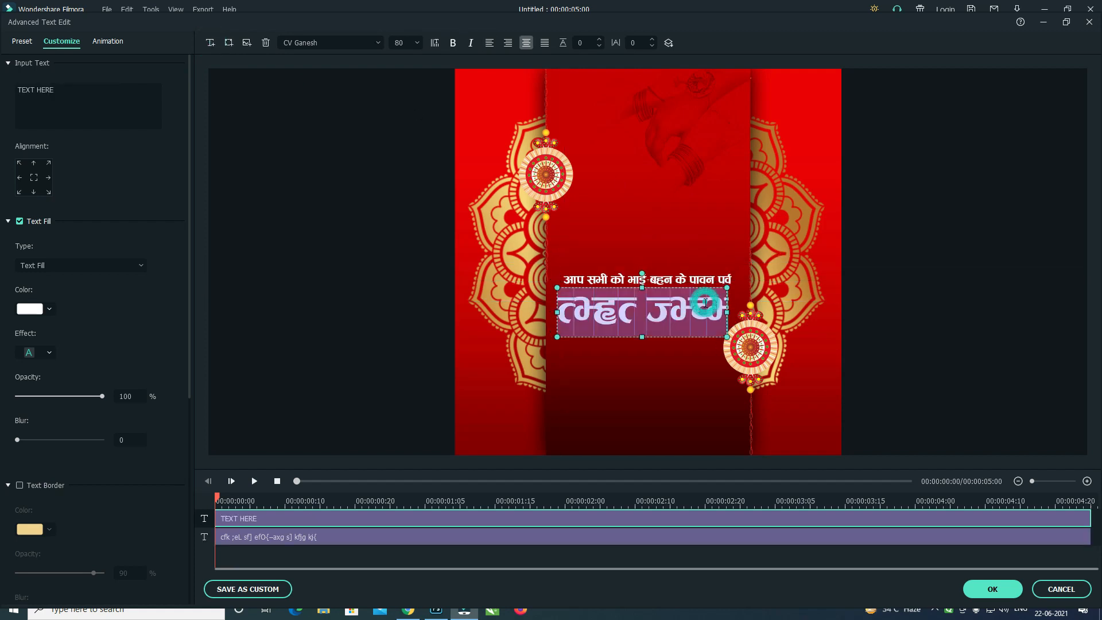
key(ctrl+v)
drag(534, 318, 1041, 310)
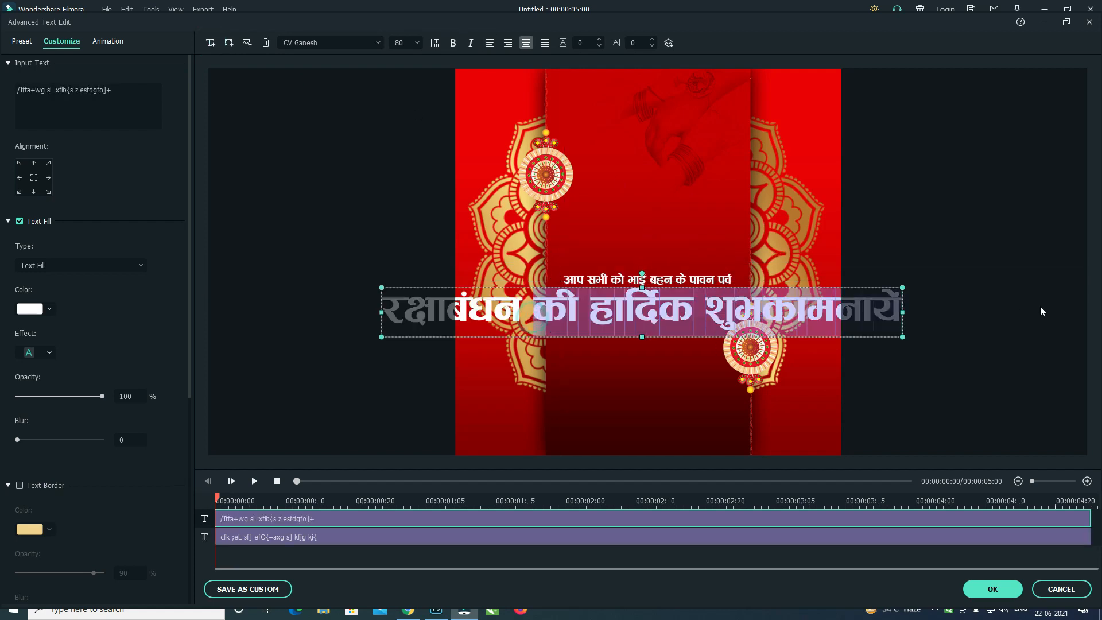
Reduce the second greeting line to रक्षाबंधन, enlarge it to size 105, and place it directly below the first line.
key(ctrl+x)
drag(718, 336, 743, 345)
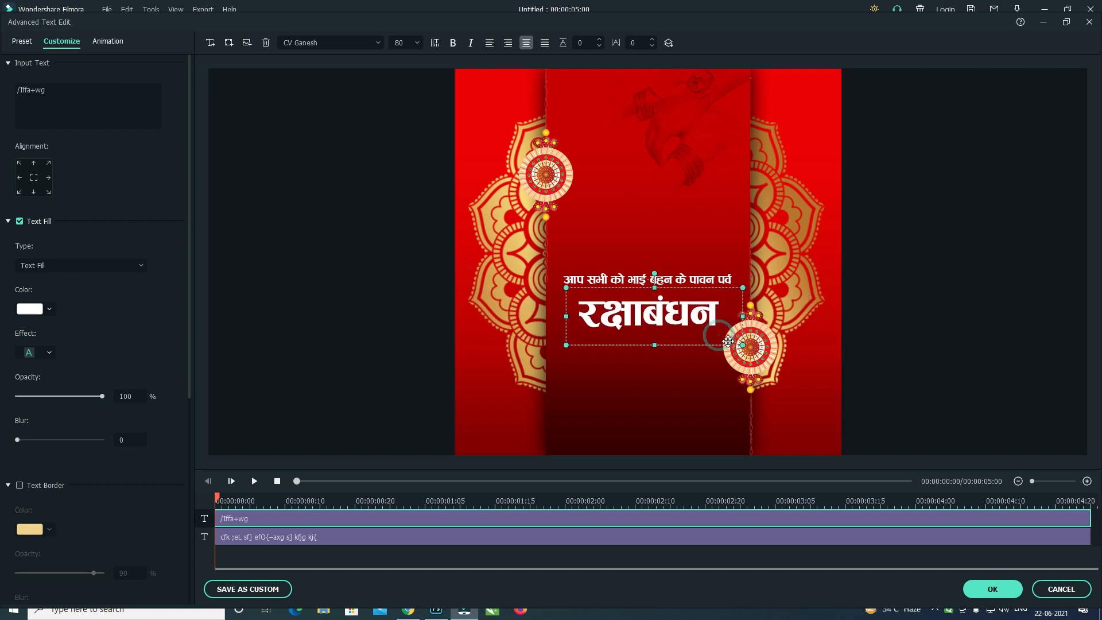
drag(667, 313, 648, 329)
scroll(414, 28, up, 15)
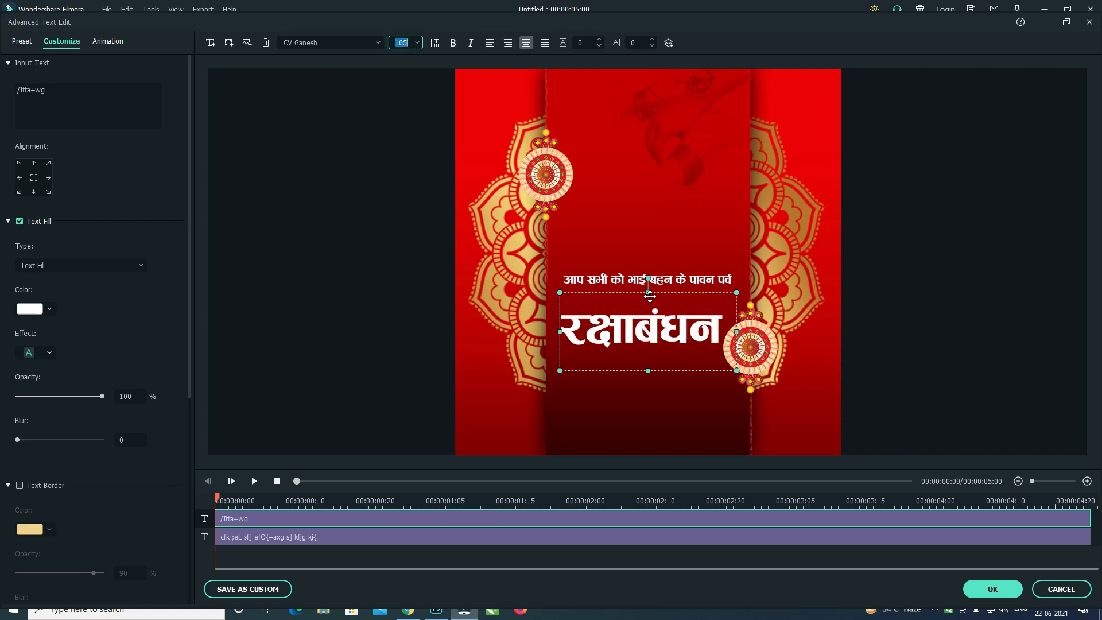
drag(650, 297, 646, 285)
click(710, 391)
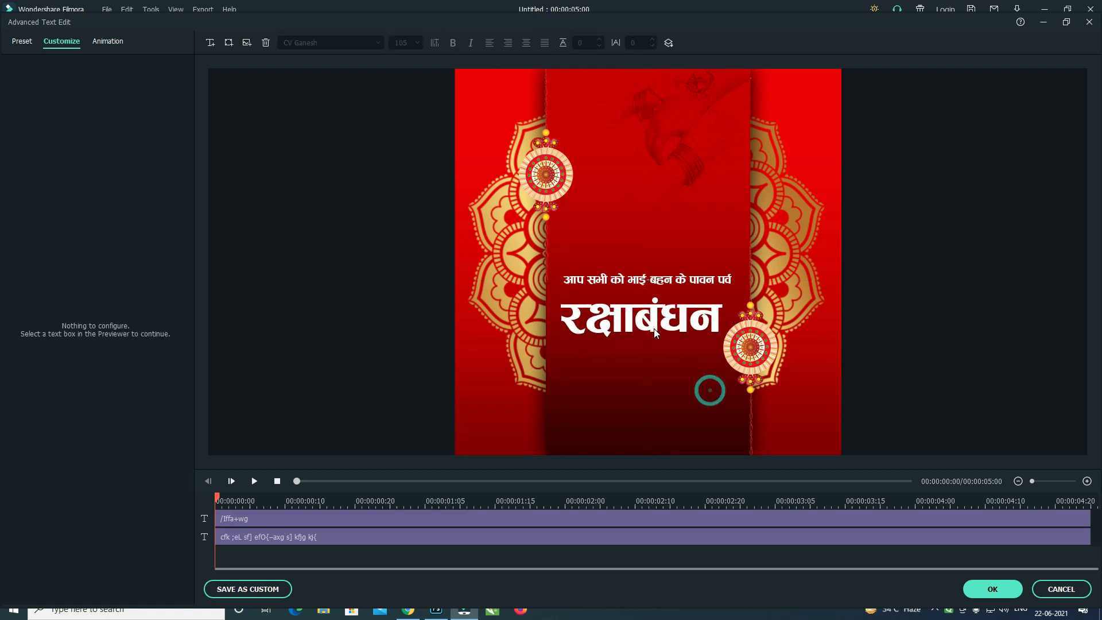
drag(655, 333, 658, 333)
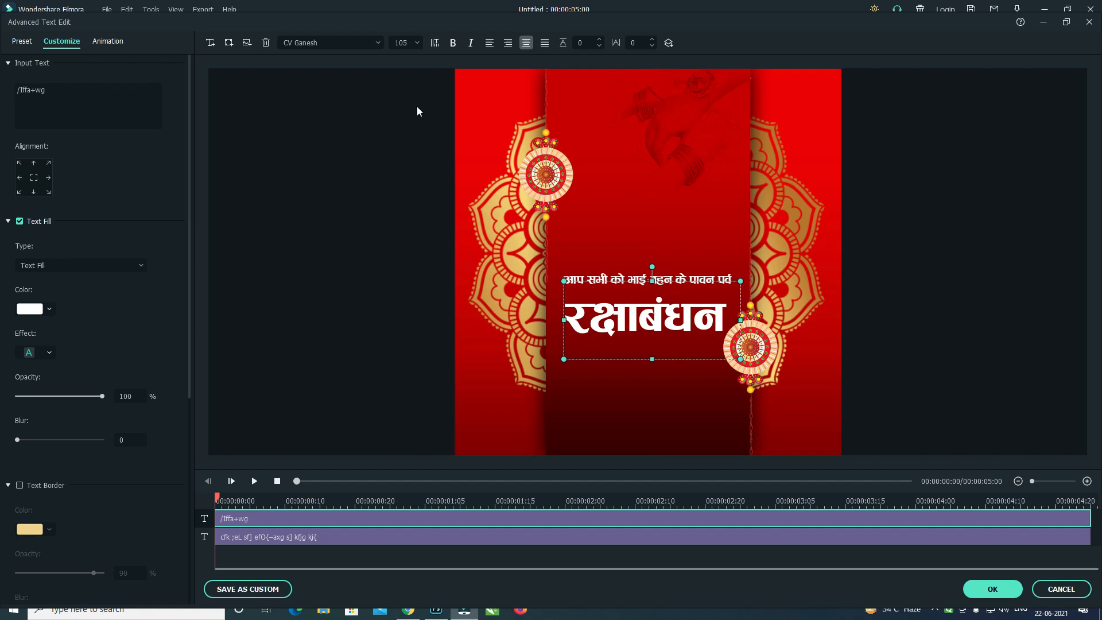
click(677, 278)
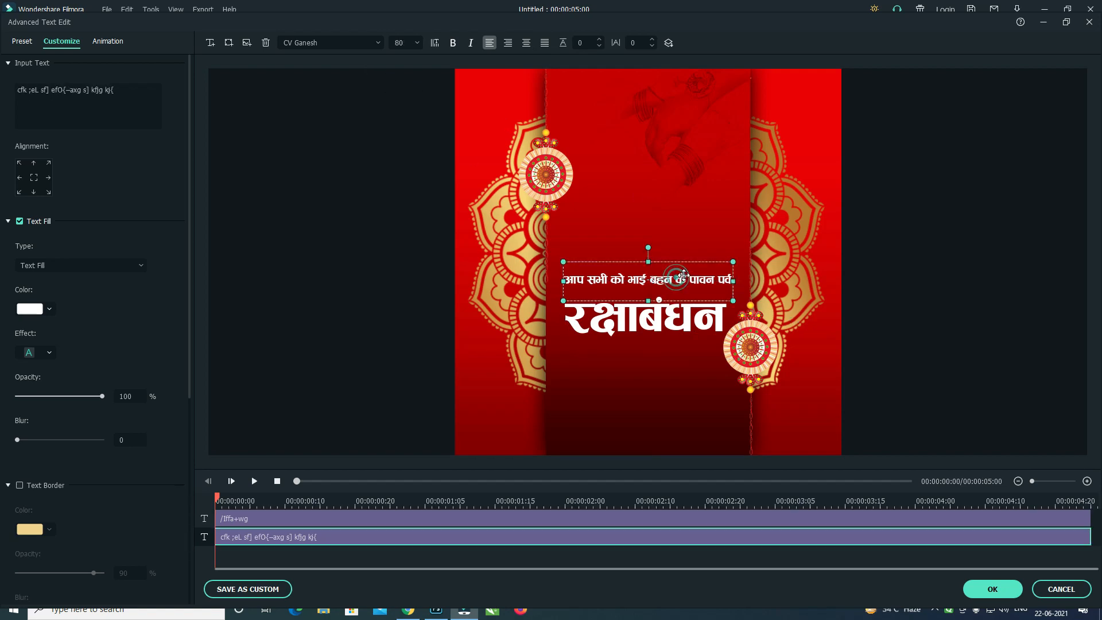
Insert the hardik-shubhkamnaye calligraphy PNG from the Desktop rakhi folder, shrunk to fit the central panel below रक्षाबंधन.
click(247, 42)
click(47, 89)
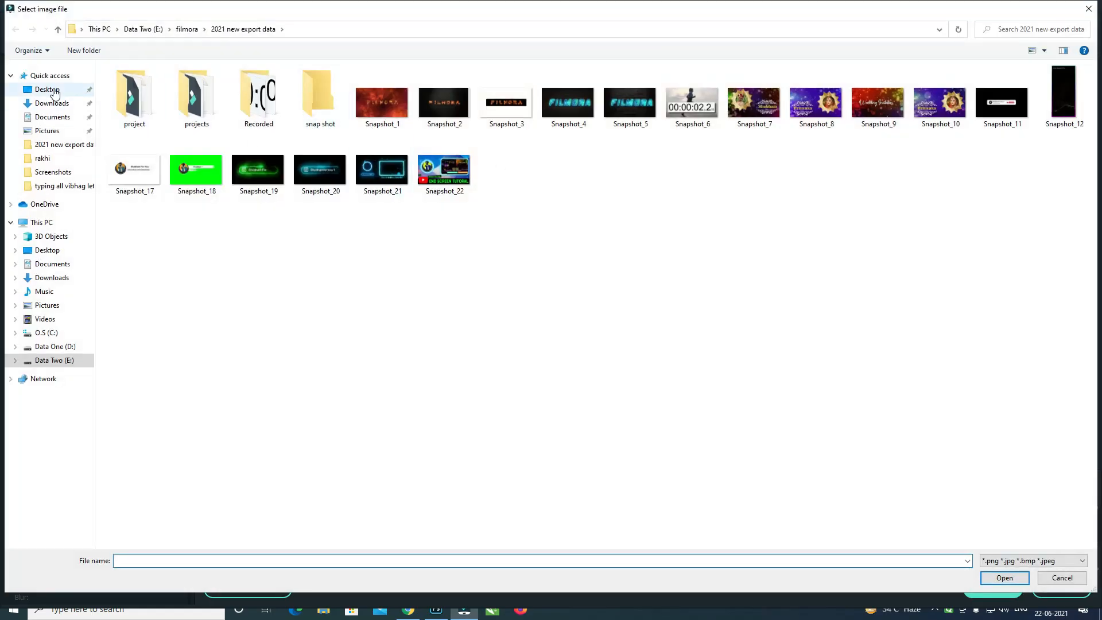
double_click(487, 146)
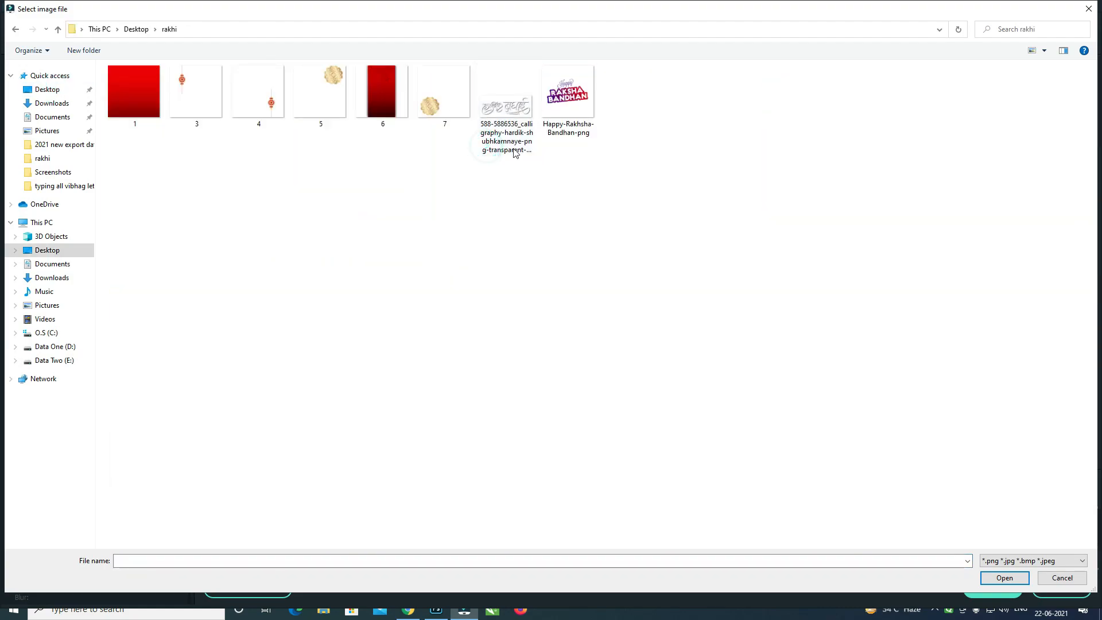
click(512, 129)
double_click(513, 129)
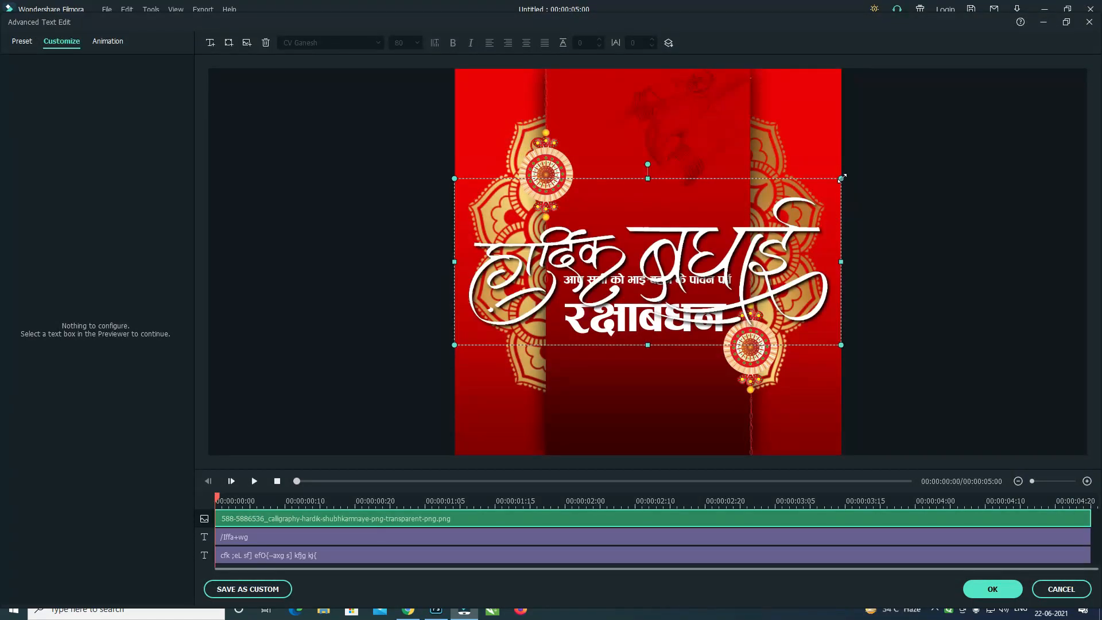
drag(842, 178, 629, 270)
drag(564, 301, 674, 391)
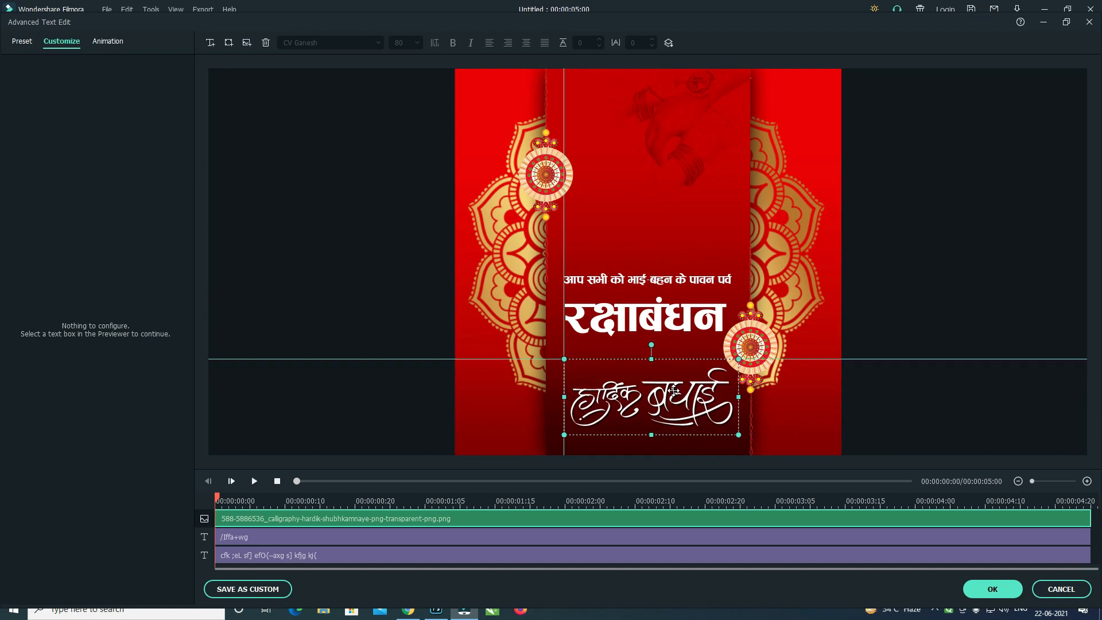
Move the first line, रक्षाबंधन and the calligraphy lower in the central panel, aligned as a compact stacked title.
drag(670, 322, 666, 340)
drag(687, 289, 683, 296)
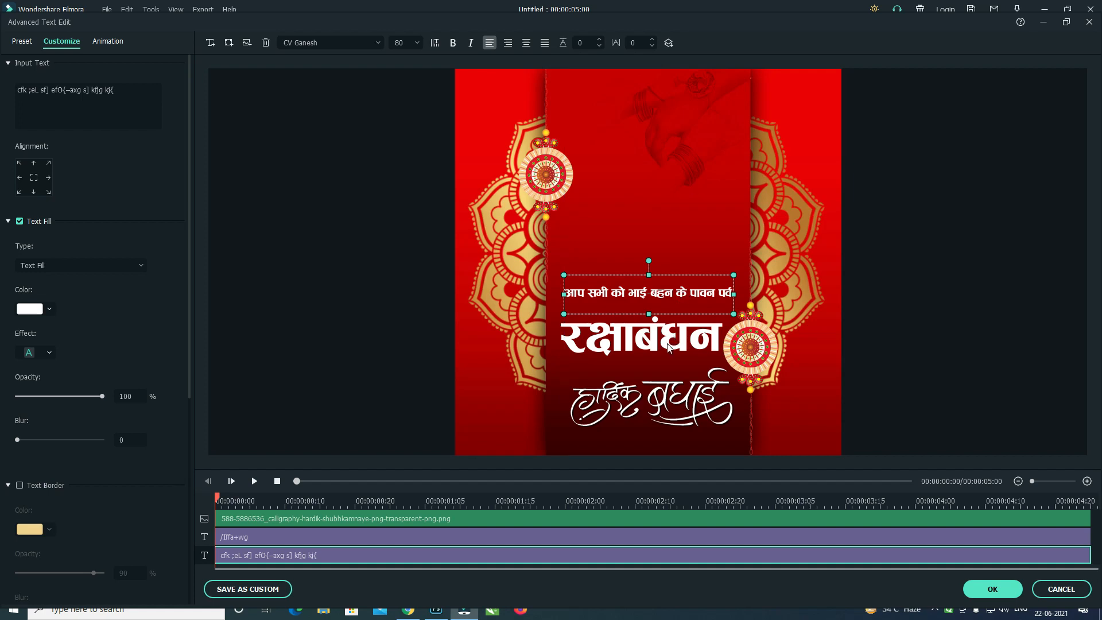
drag(656, 392, 650, 402)
click(653, 322)
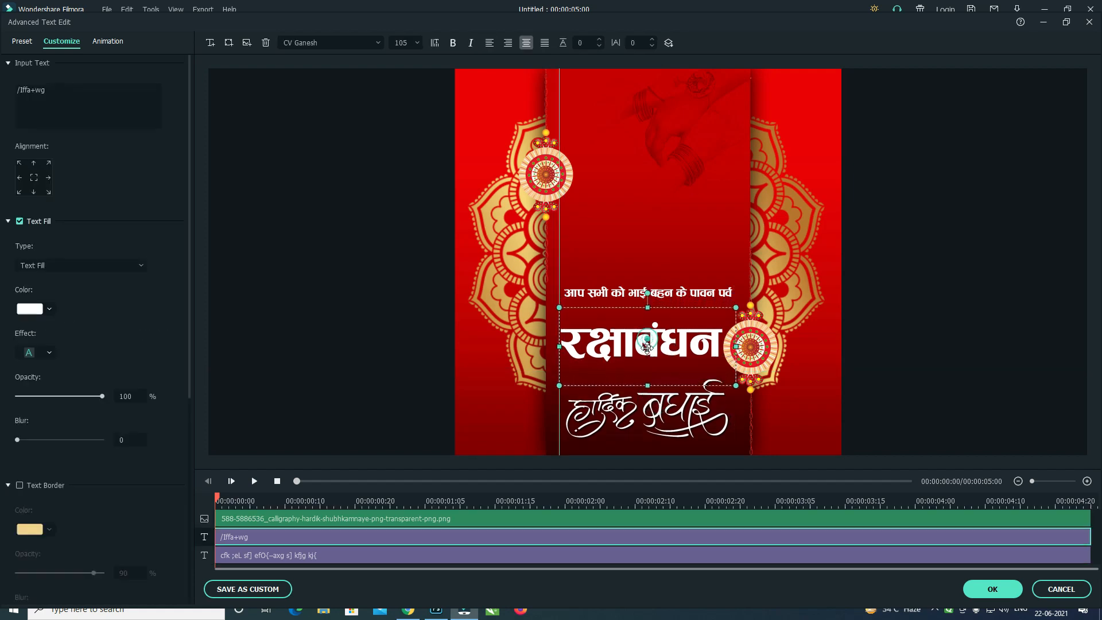
drag(658, 293, 656, 306)
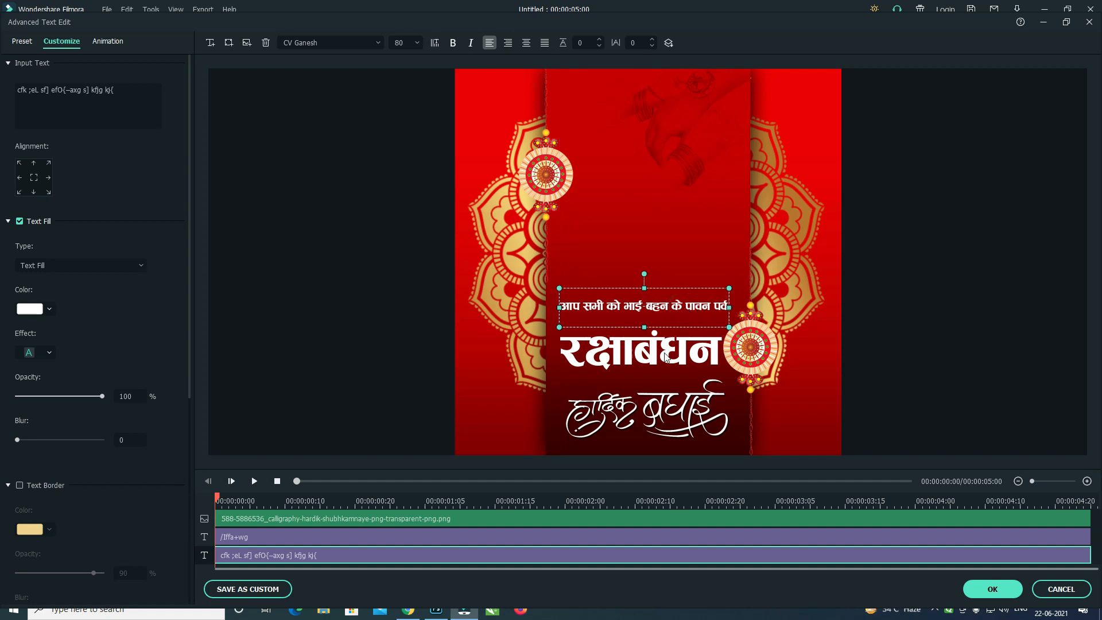
click(651, 337)
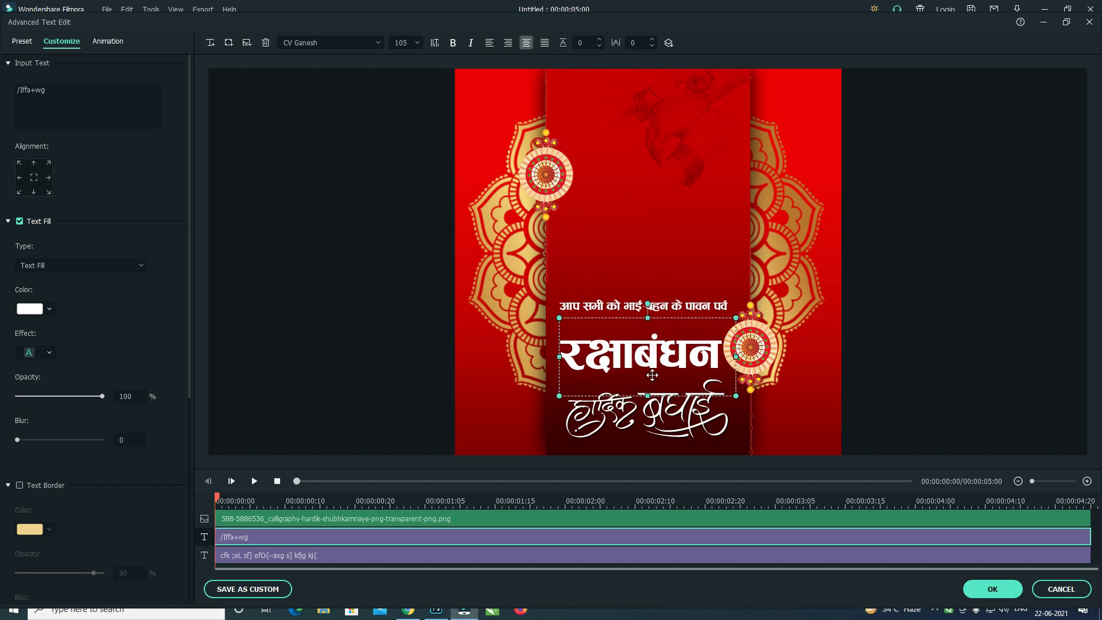
drag(645, 351, 641, 336)
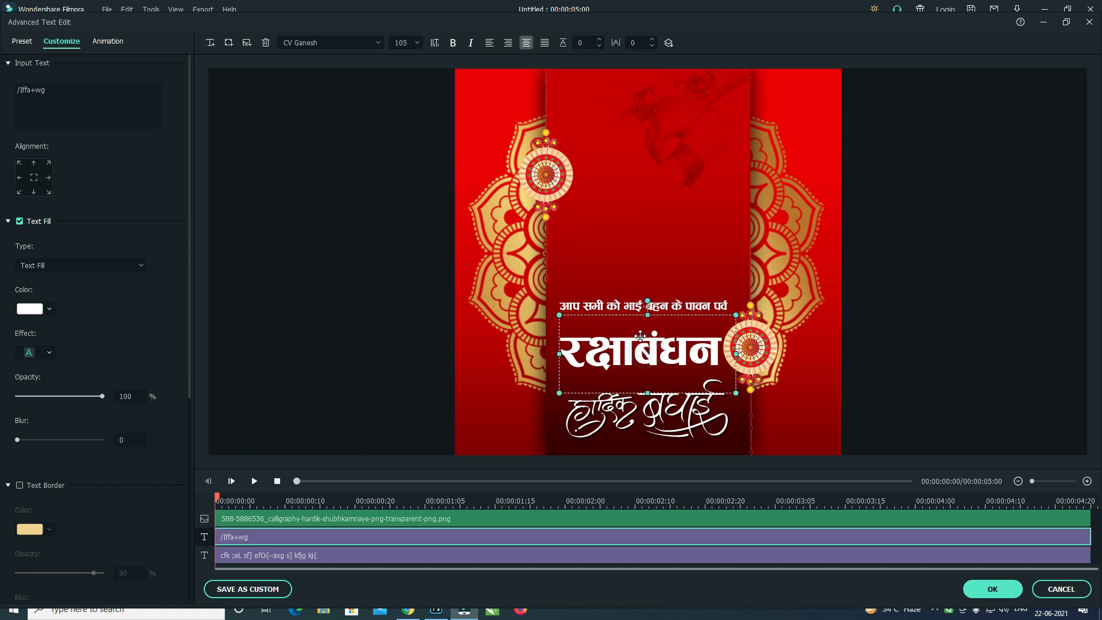
Add a small text box centred between रक्षाबंधन and the calligraphy, with its placeholder replaced by dh.
click(211, 43)
drag(761, 231, 608, 274)
drag(584, 279, 661, 386)
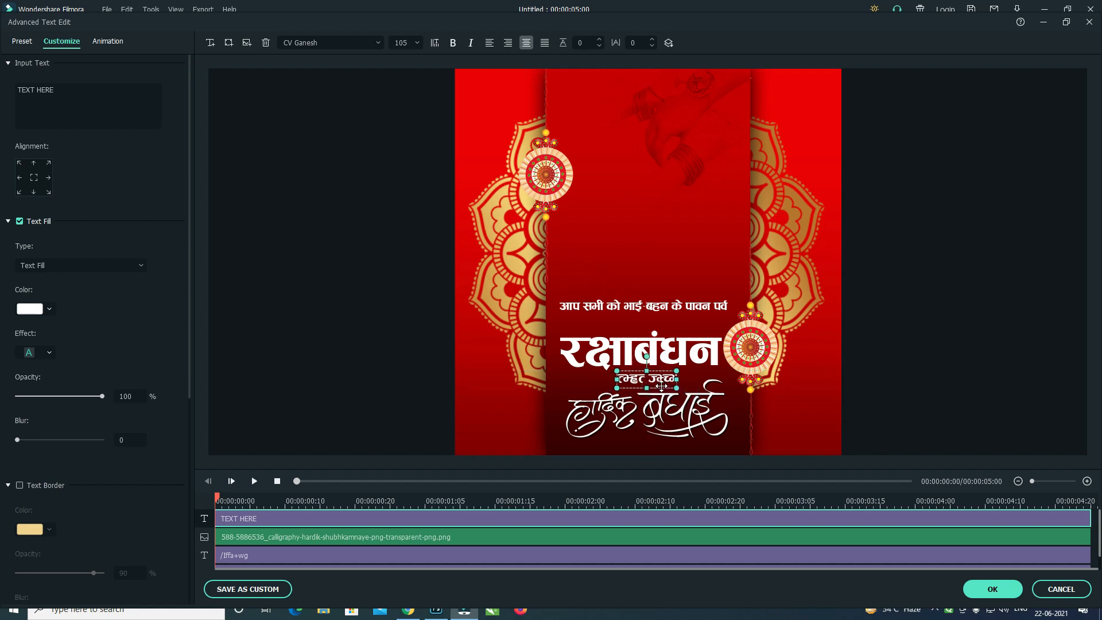
double_click(660, 380)
text(dh)
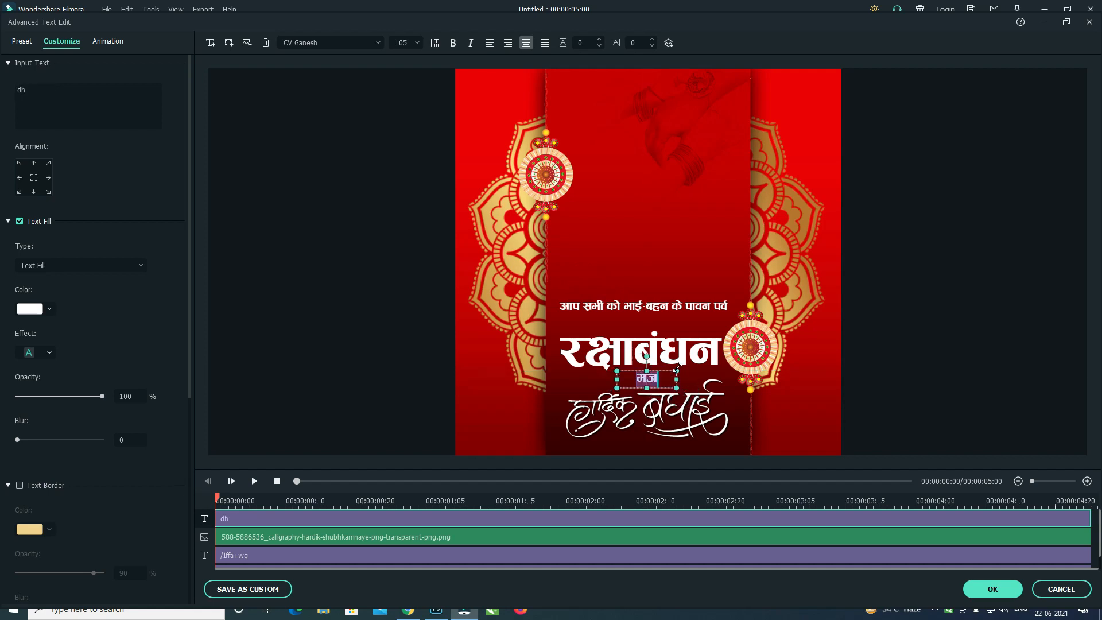
Set the font of the small dh text to Abbasi 988 so it reads की.
click(317, 43)
text(ab)
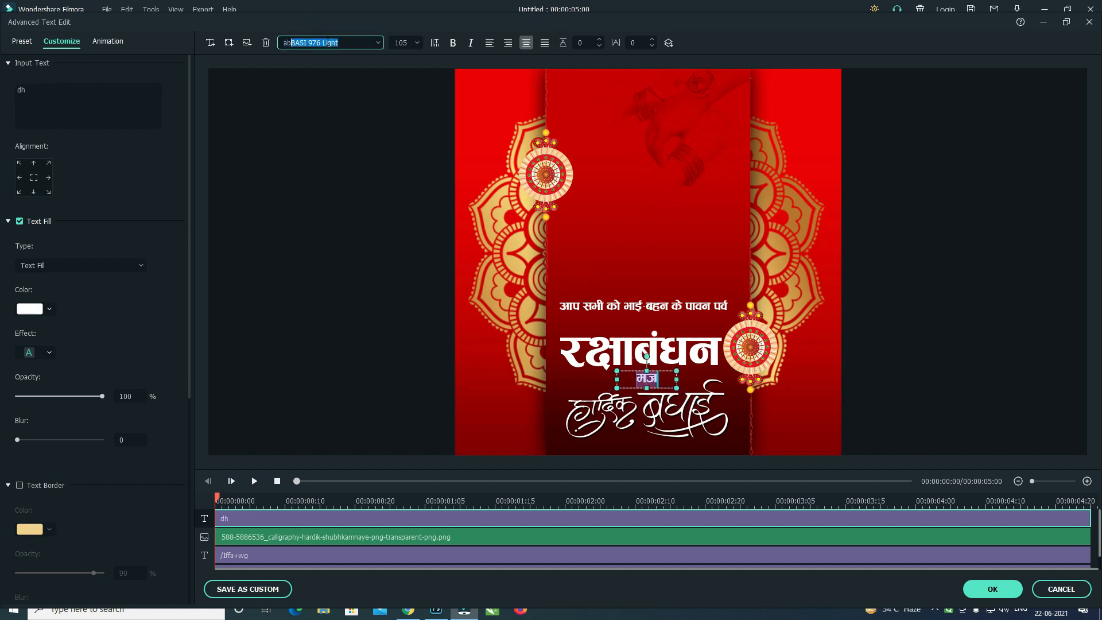
text(as)
text(bbs)
key(Return)
click(802, 421)
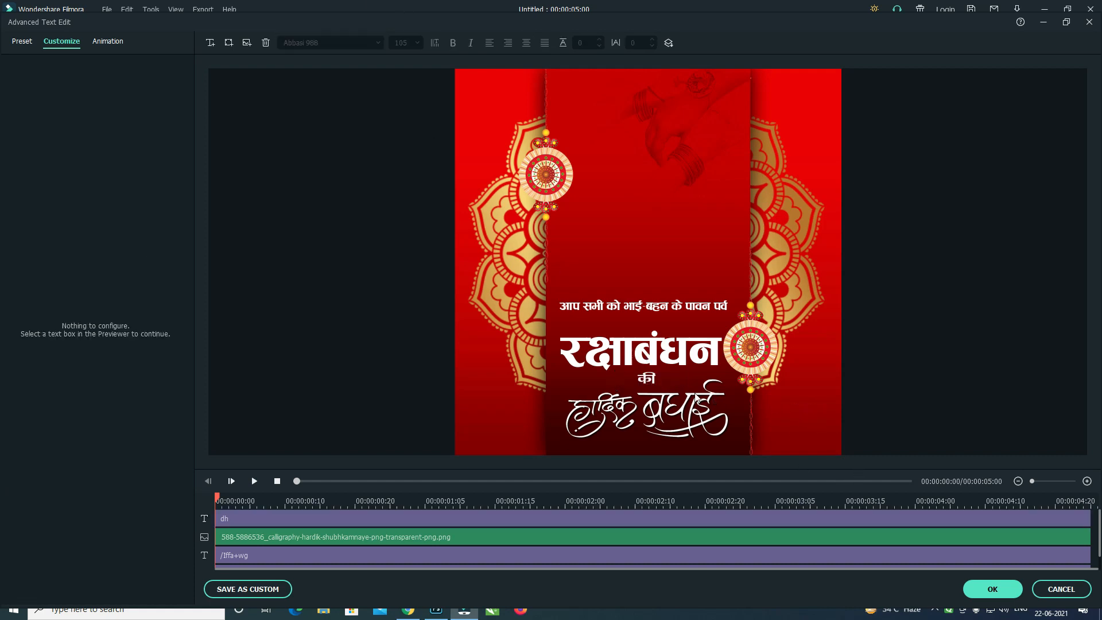
Preview the title briefly and nudge रक्षाबंधन slightly upward, away from की.
click(683, 400)
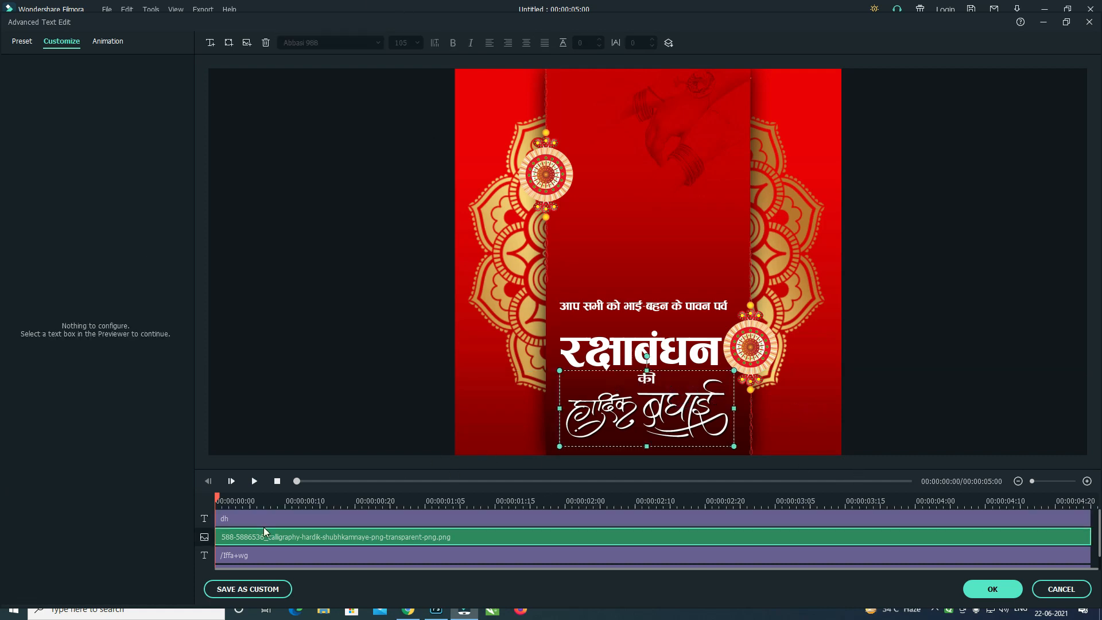
key(space)
key(space)
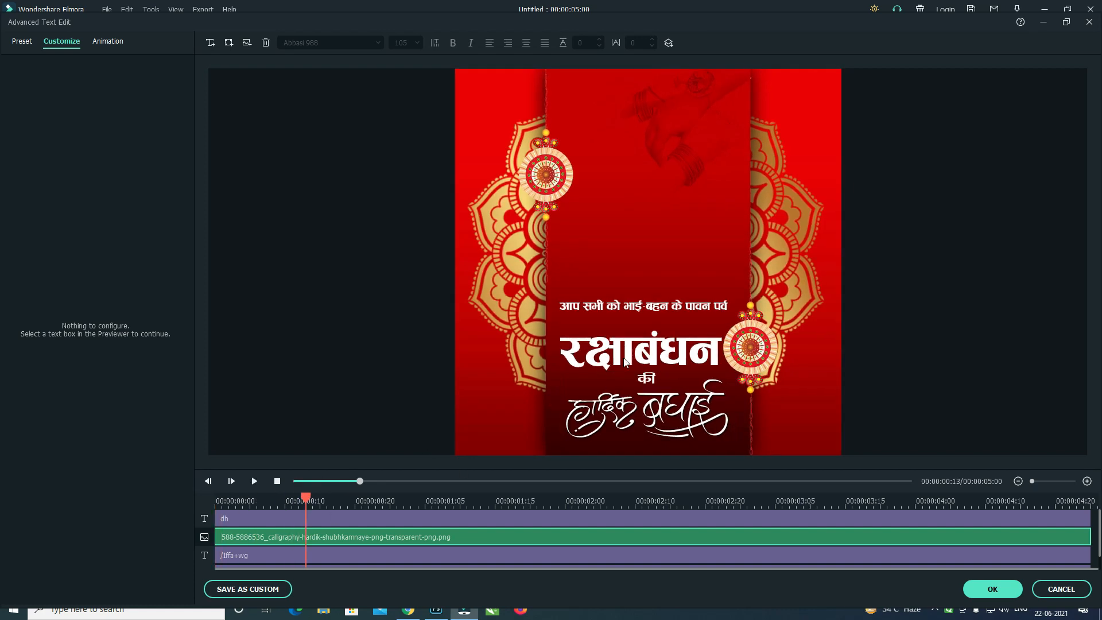
click(609, 356)
Apply the Type Writer animation to the first greeting line, preview it, and return the playhead to the start.
click(628, 310)
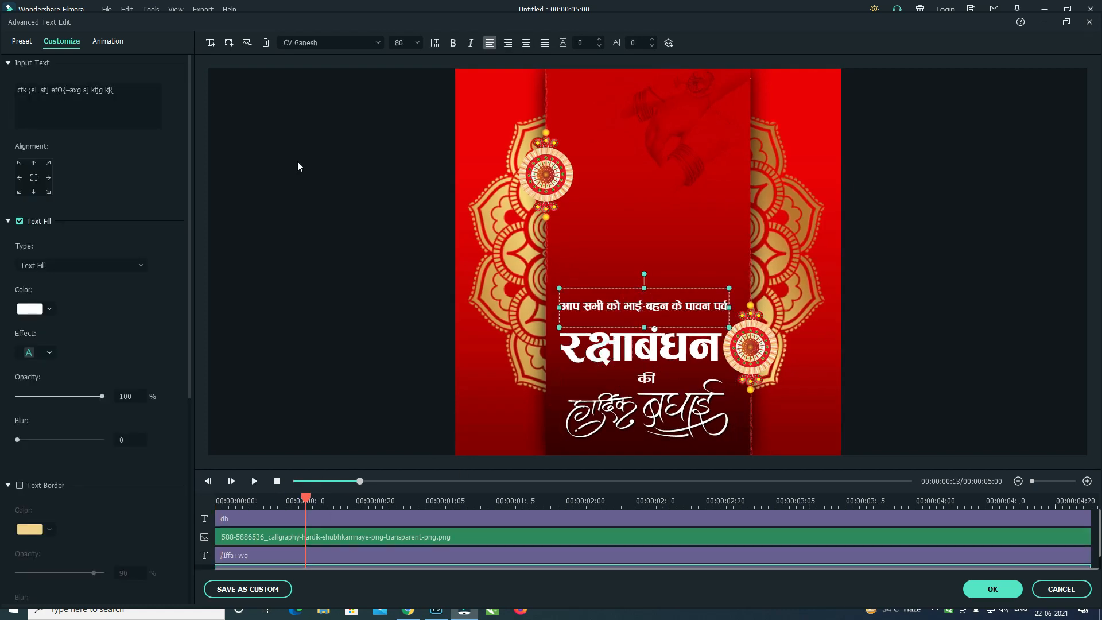
click(112, 43)
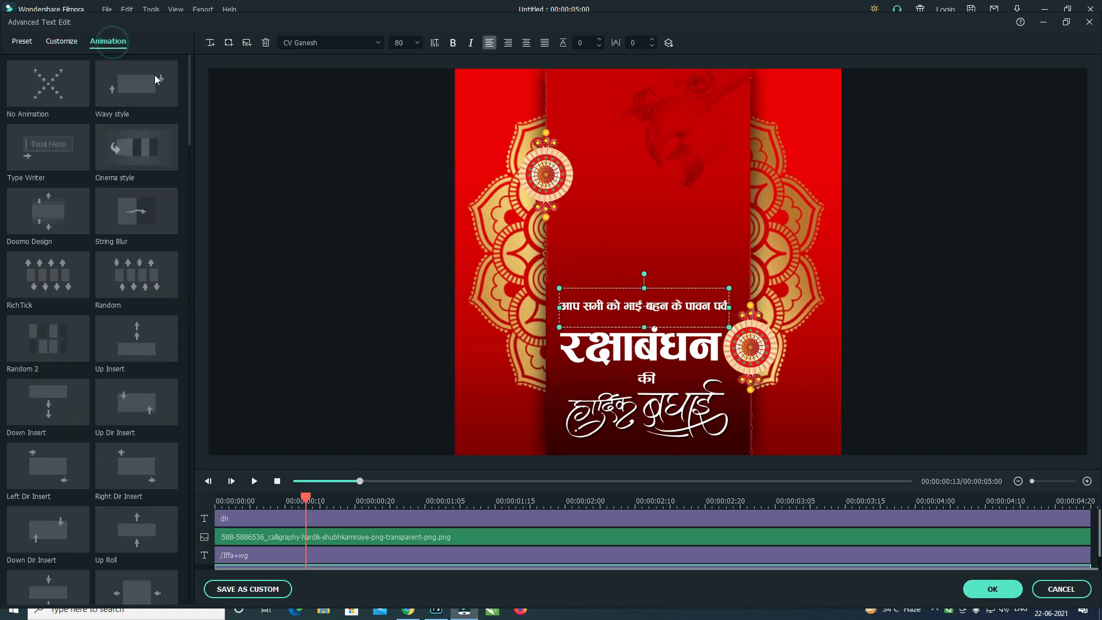
click(57, 138)
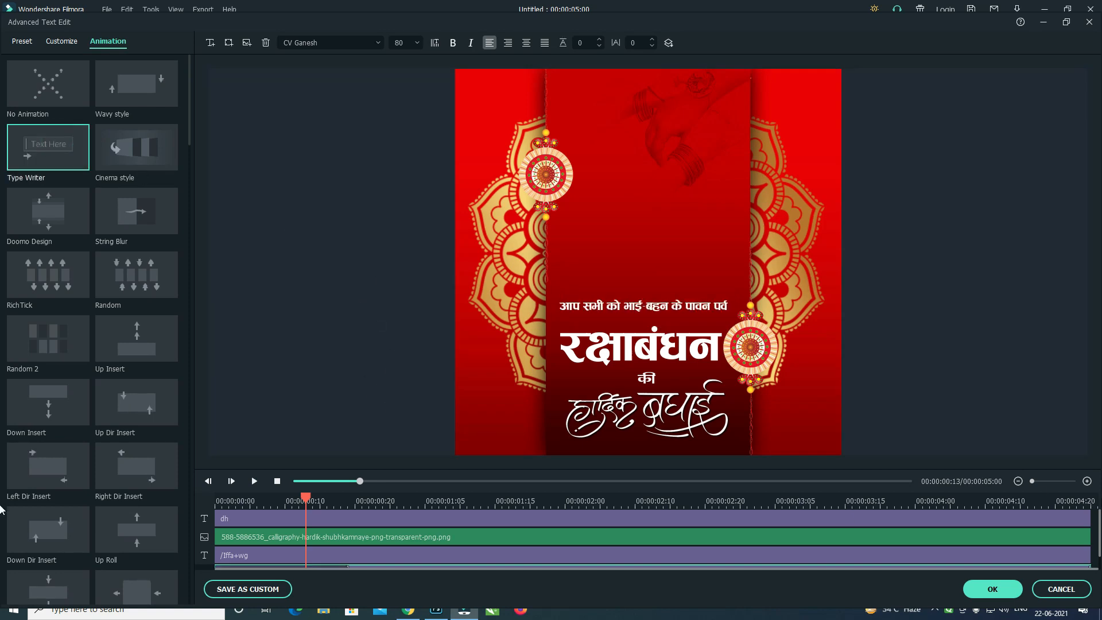
key(space)
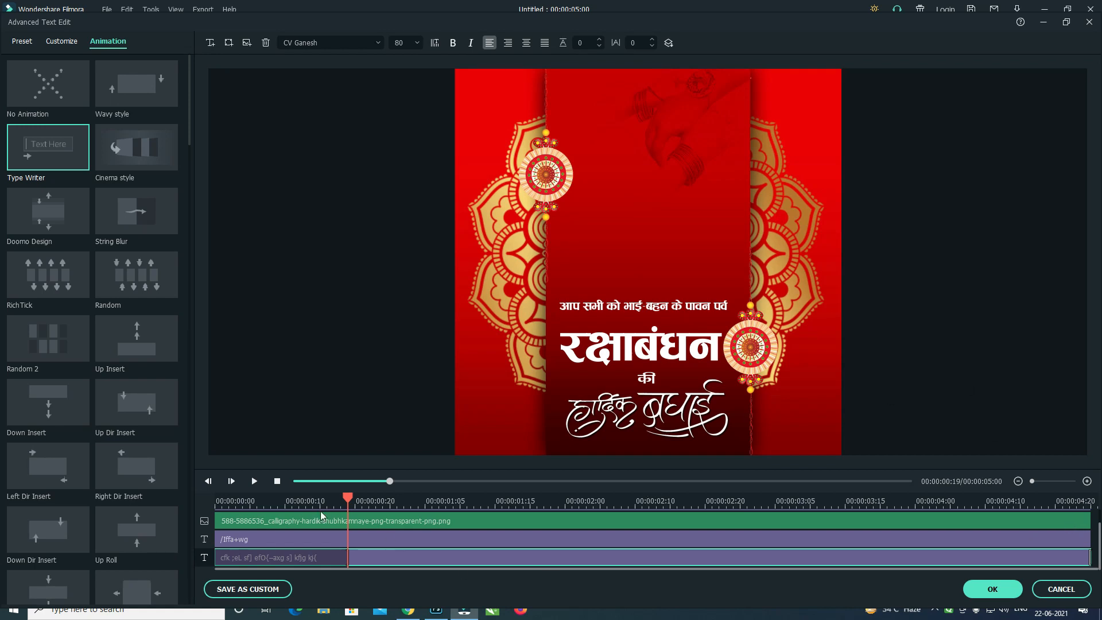
drag(344, 498, 128, 495)
Apply the Evaporate animation to रक्षाबंधन and extend its static section to the clip's end, removing the exit animation.
click(666, 344)
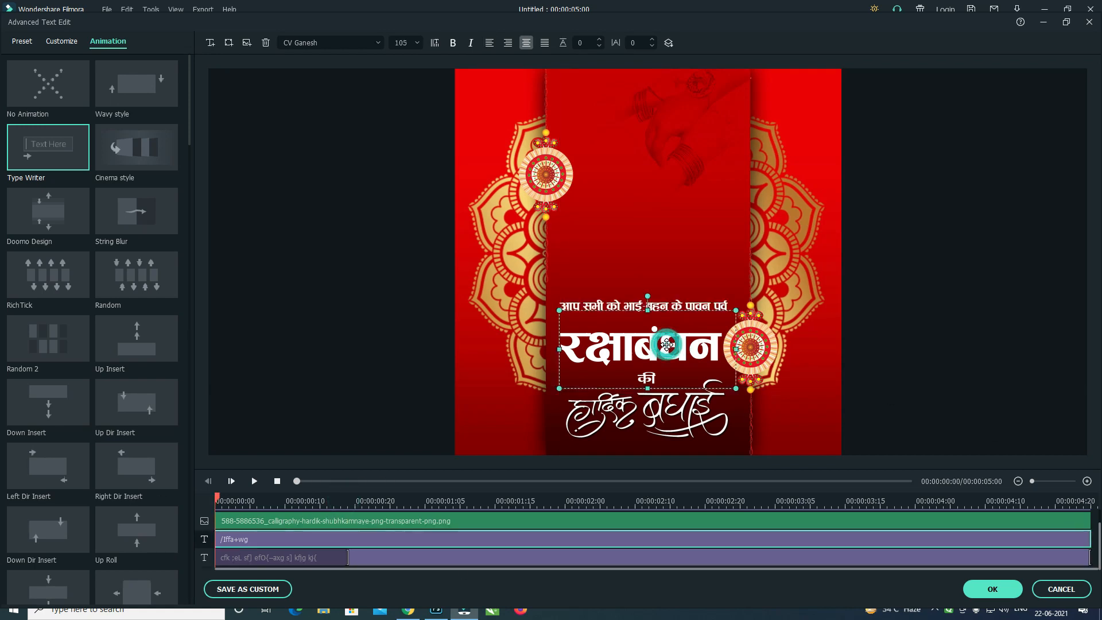
drag(190, 132, 193, 245)
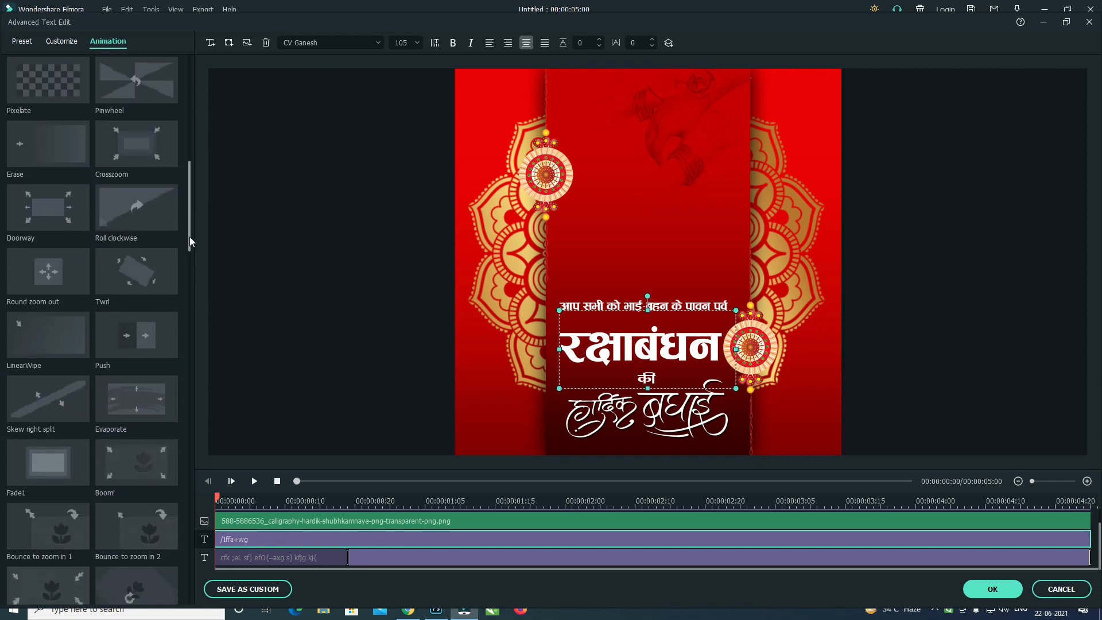
double_click(150, 389)
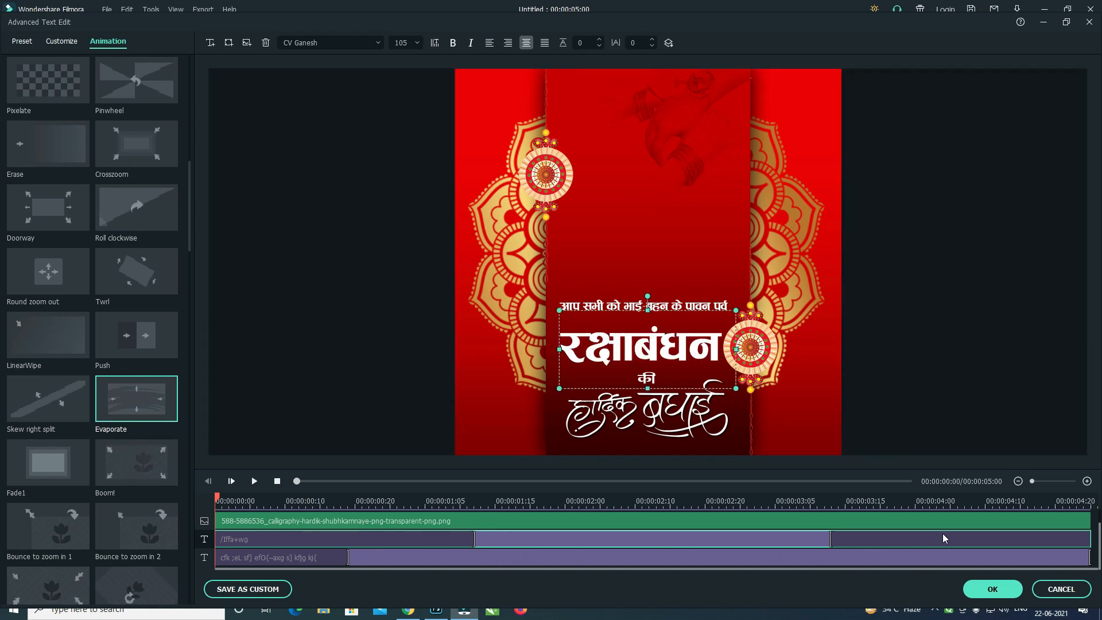
key(space)
key(space)
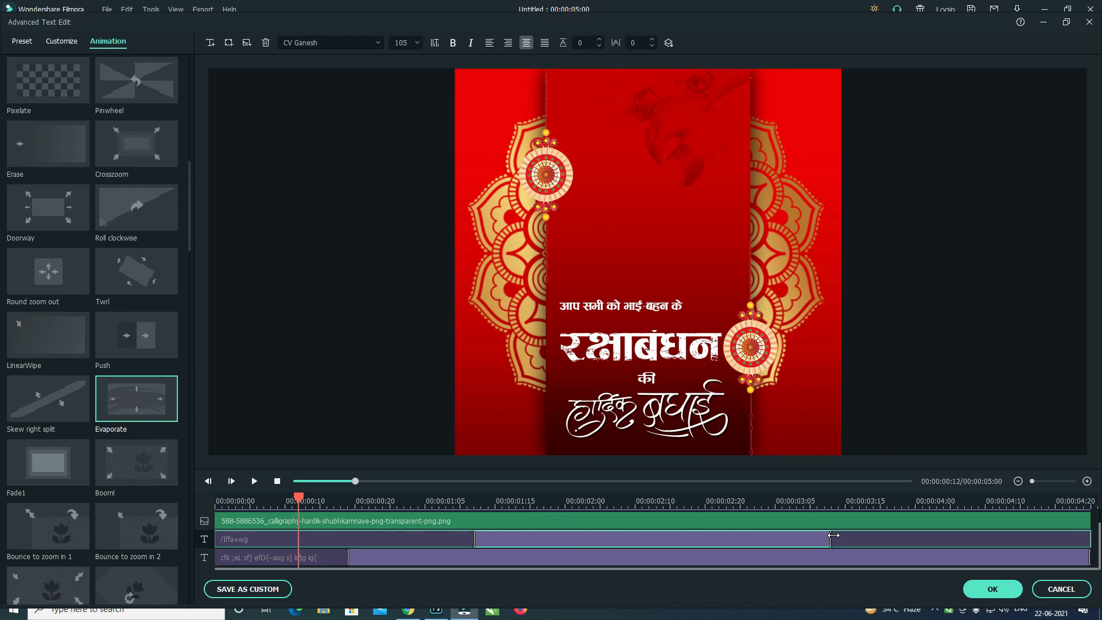
drag(831, 537, 1092, 537)
click(569, 593)
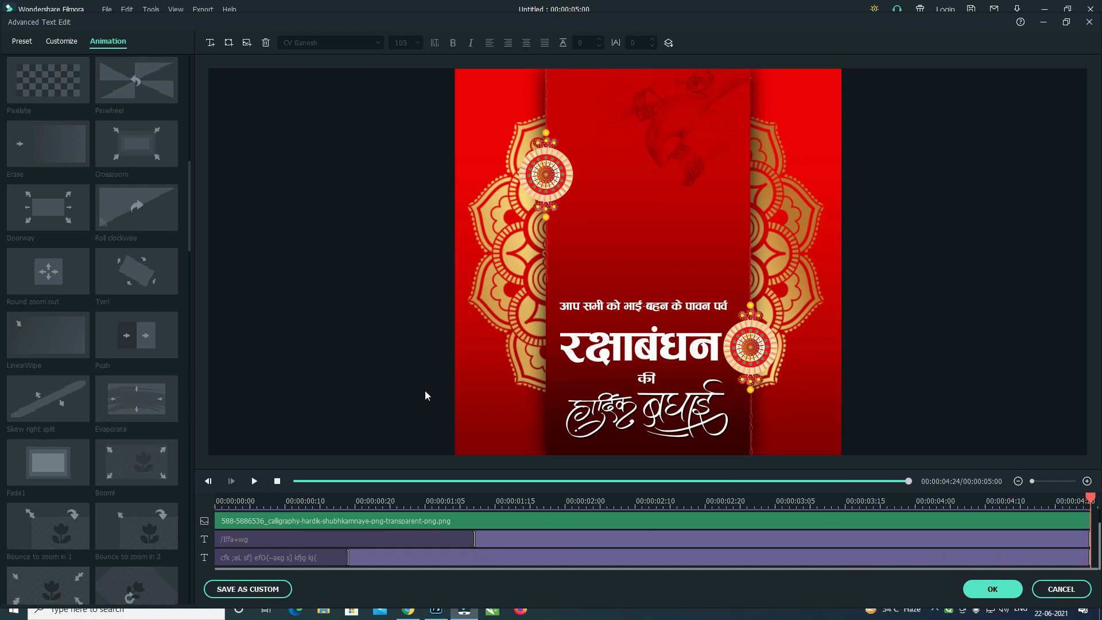
Trim the start of the calligraphy image clip to about 00:00:02:12 on the title timeline.
click(662, 405)
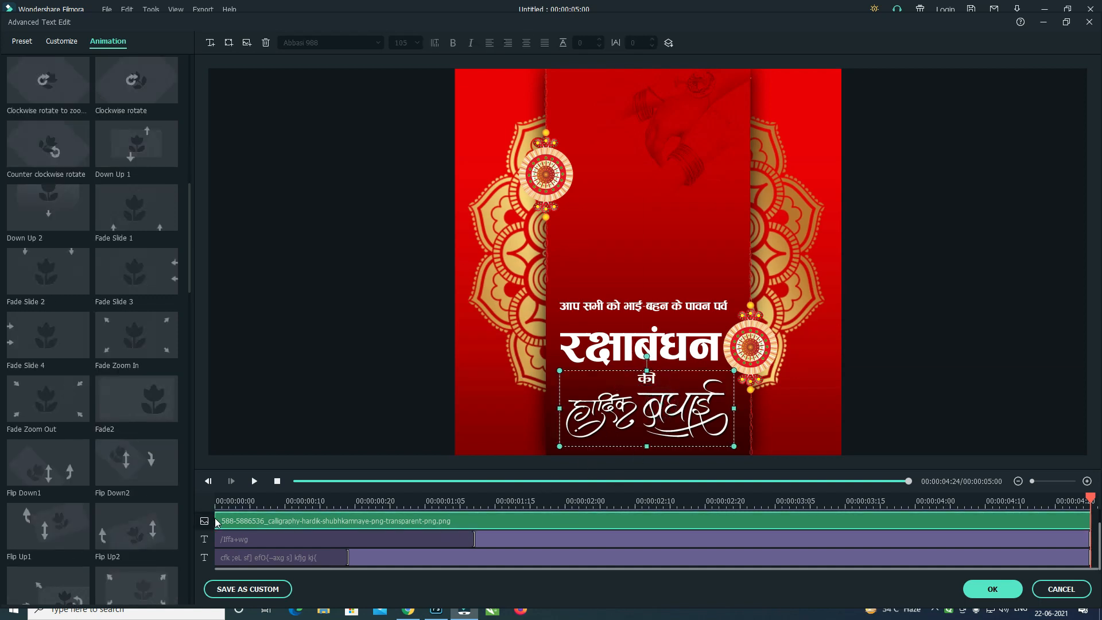
drag(217, 521, 655, 513)
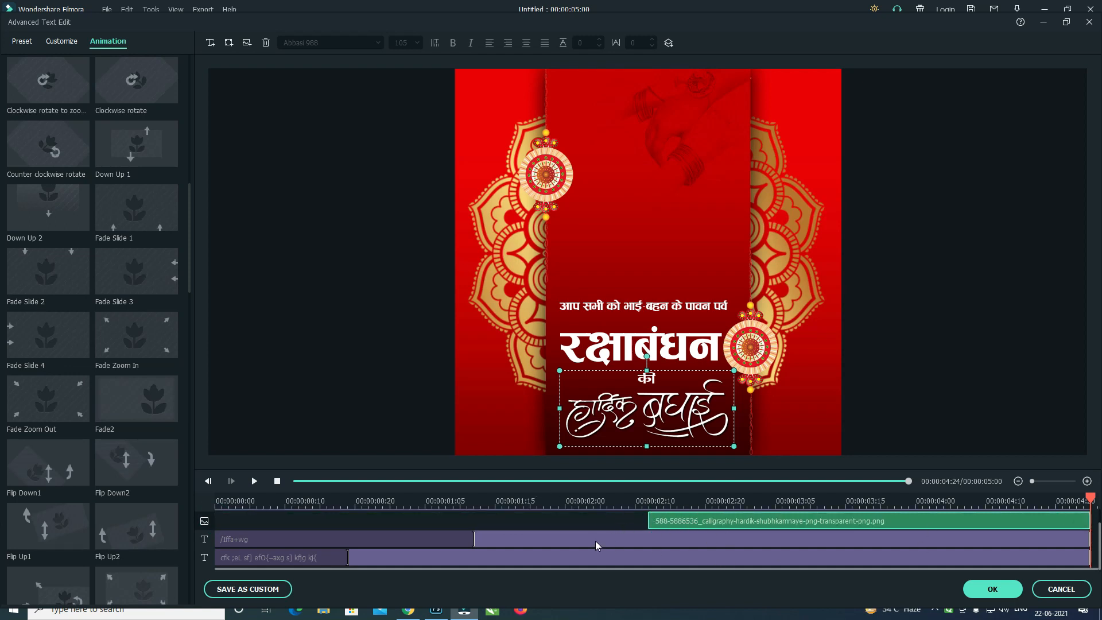
Apply the Evaporate animation to the की text and extend its static section to the clip's end, removing the exit animation.
click(651, 376)
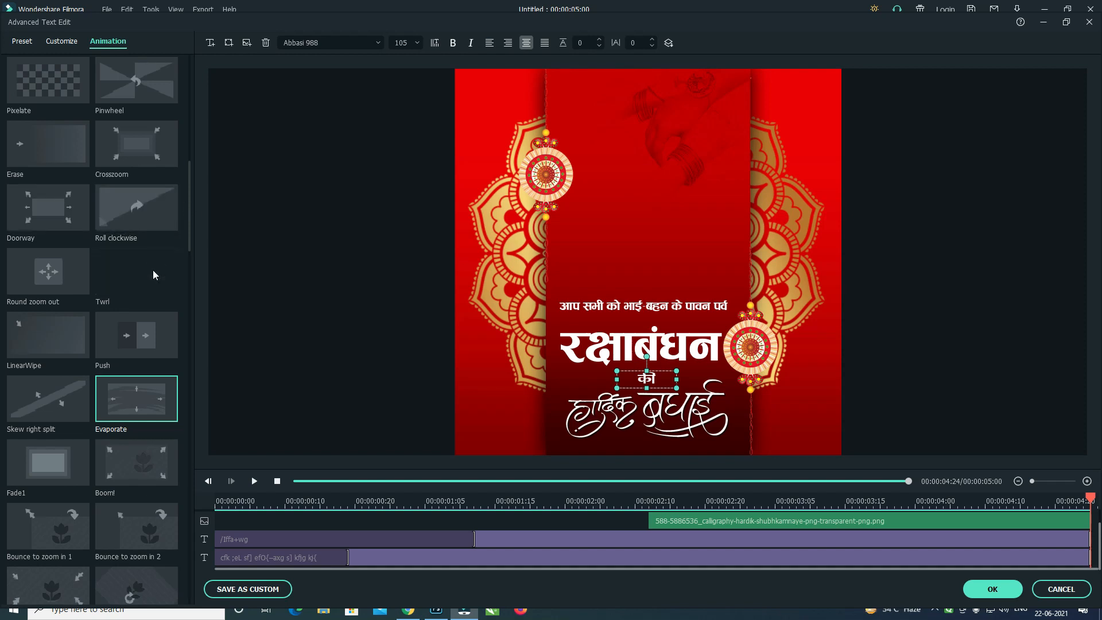
click(123, 383)
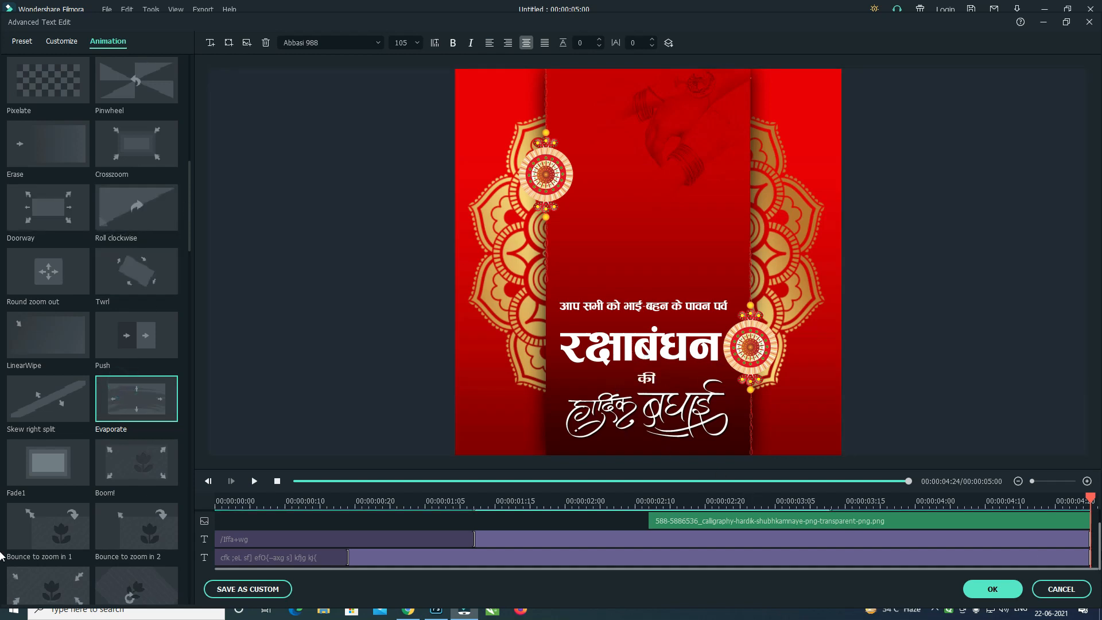
scroll(1098, 545, up, 1)
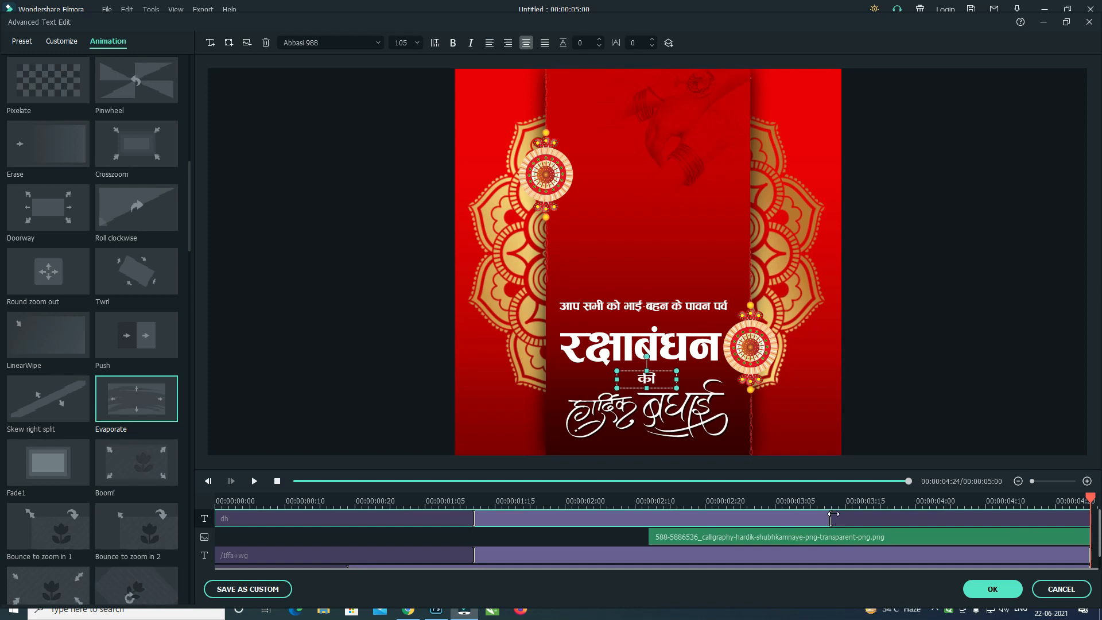
drag(833, 515, 1061, 527)
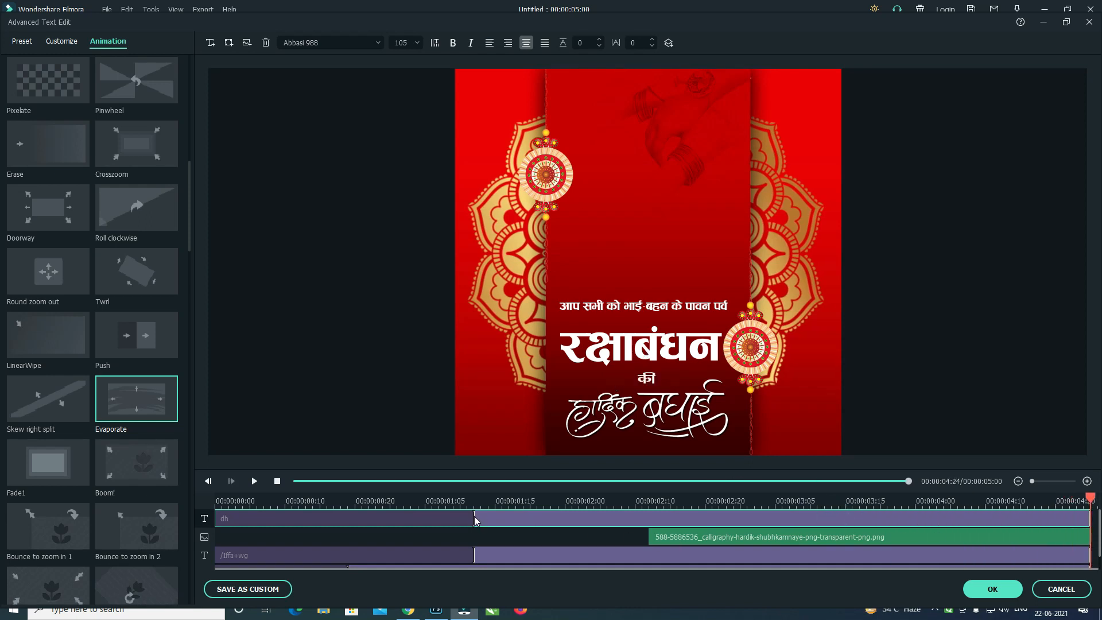
Lengthen the entrance animation of the की text to about 00:00:01:23 and preview the title.
drag(475, 516, 554, 518)
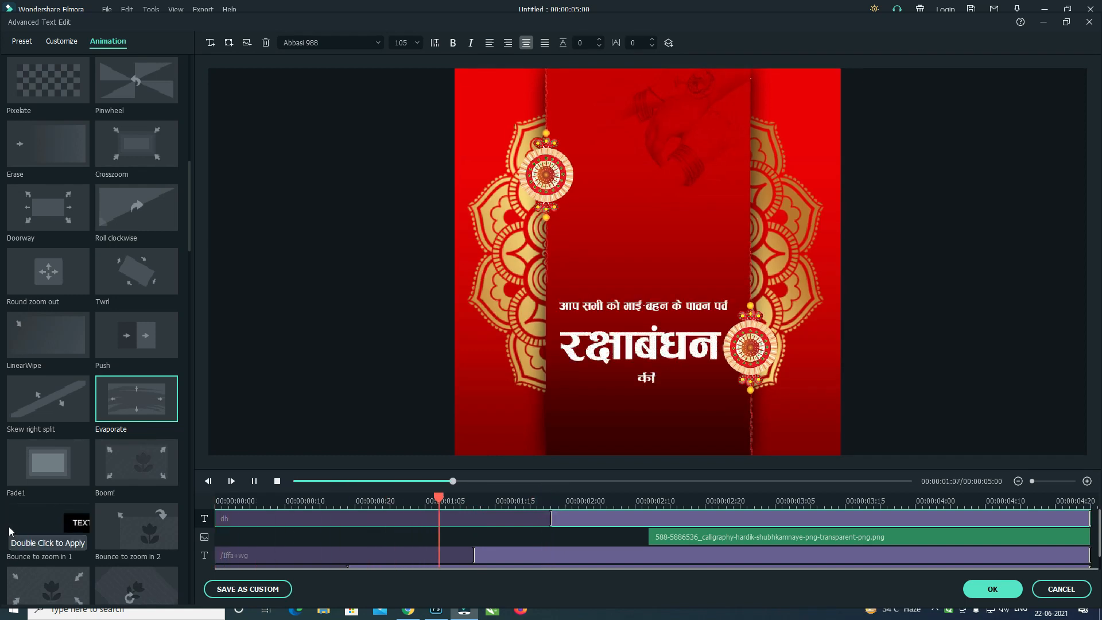
key(space)
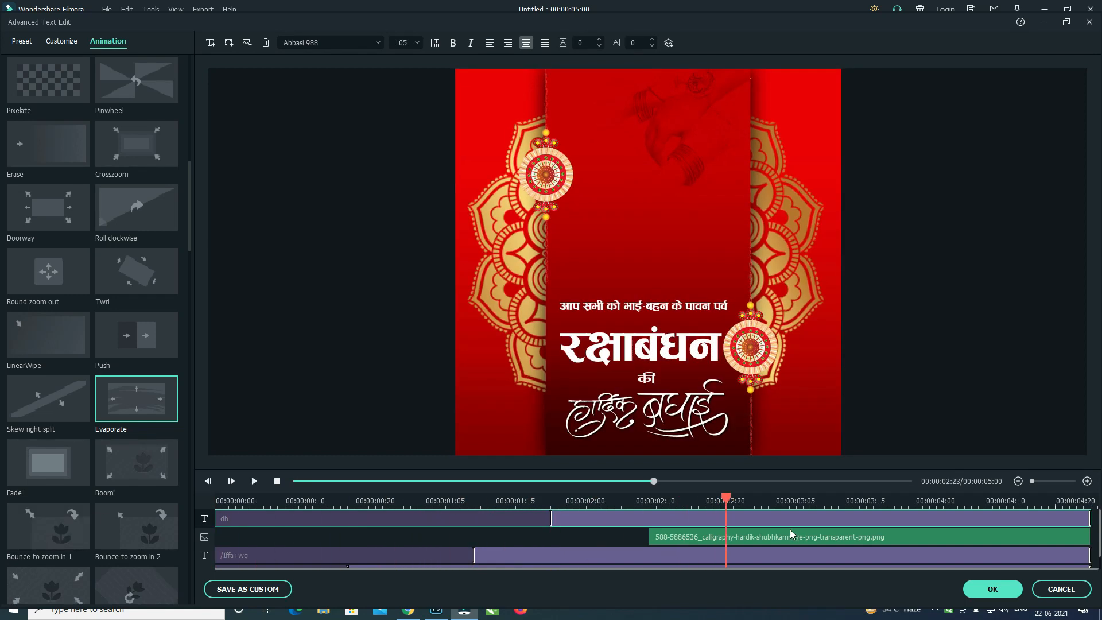
Extend the calligraphy image clip's start back to about 00:00:02:05 and apply Evaporate with the static section running to the clip's end.
drag(670, 536, 620, 538)
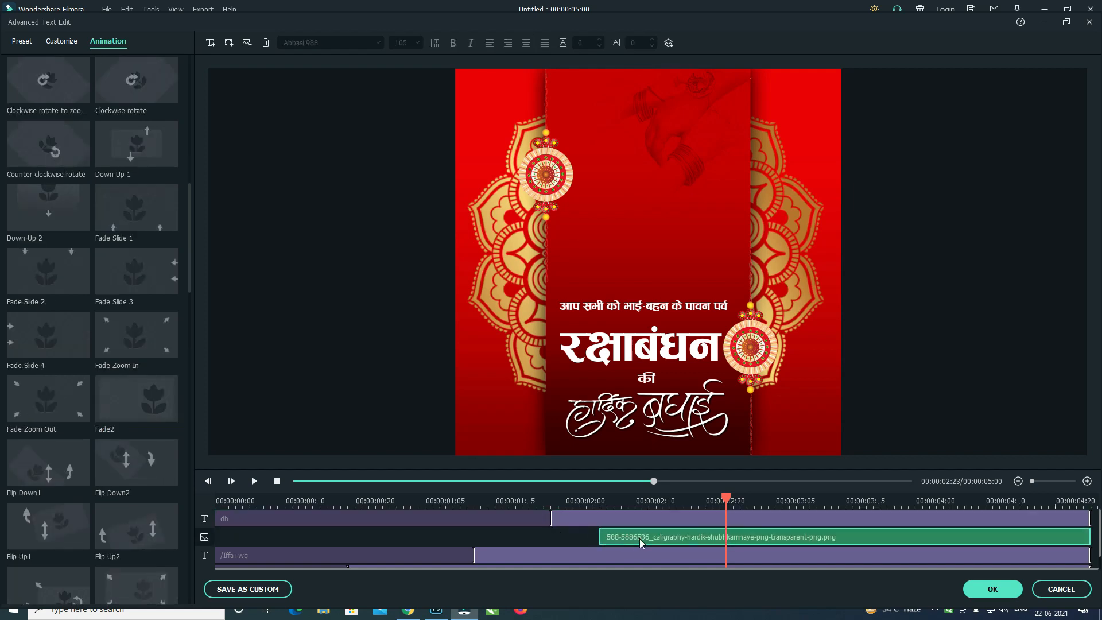
drag(190, 226, 177, 150)
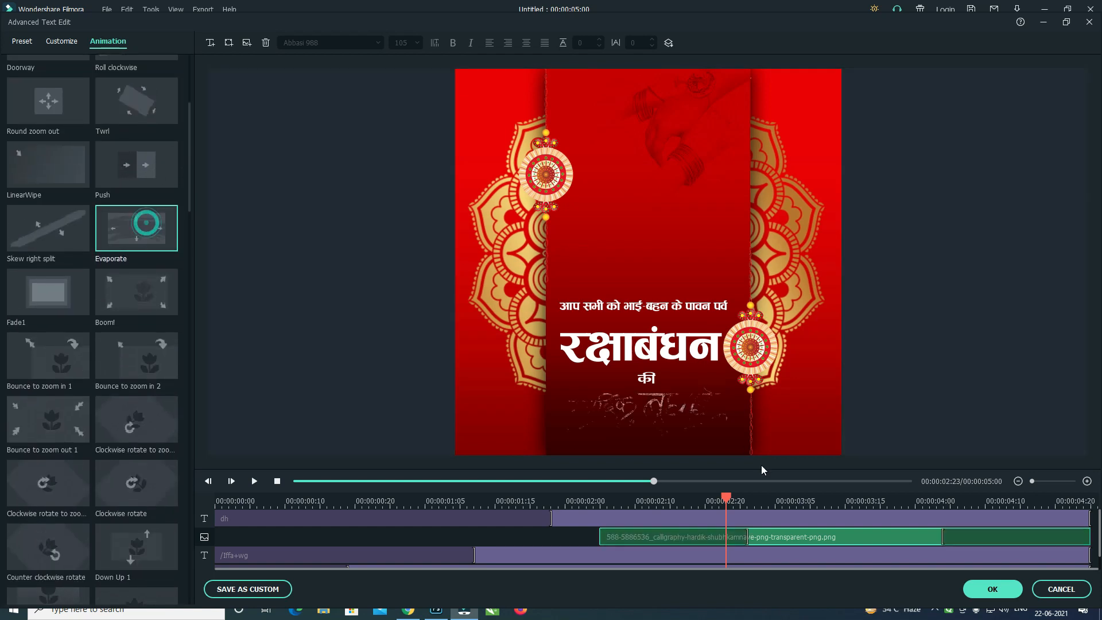
drag(942, 532, 1097, 544)
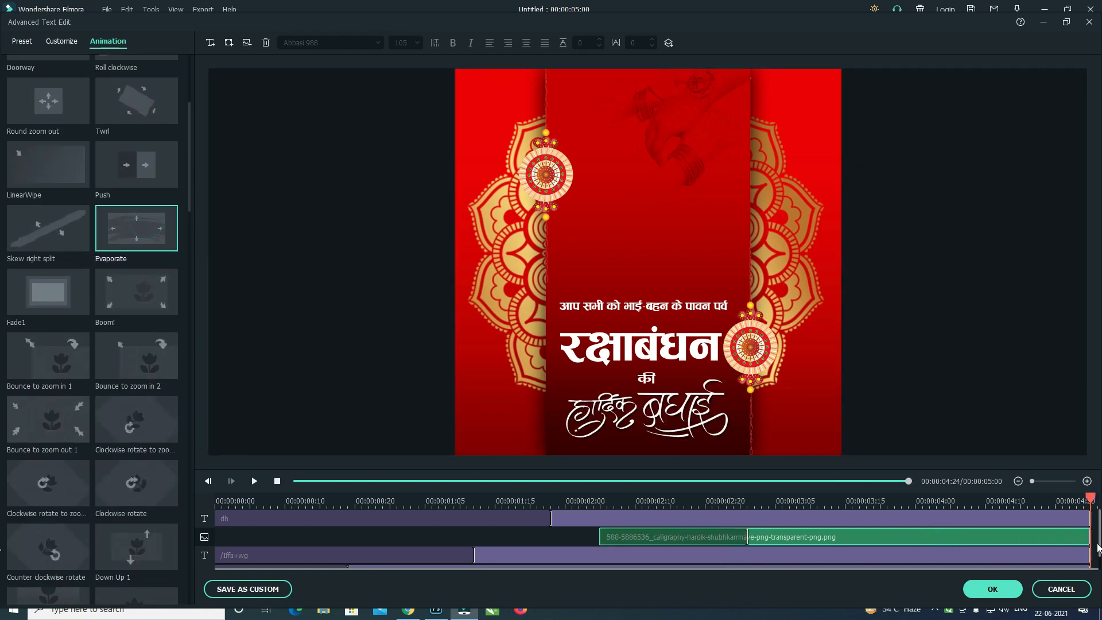
Preview the title animation from the beginning to check the timing of each text line.
click(350, 495)
key(space)
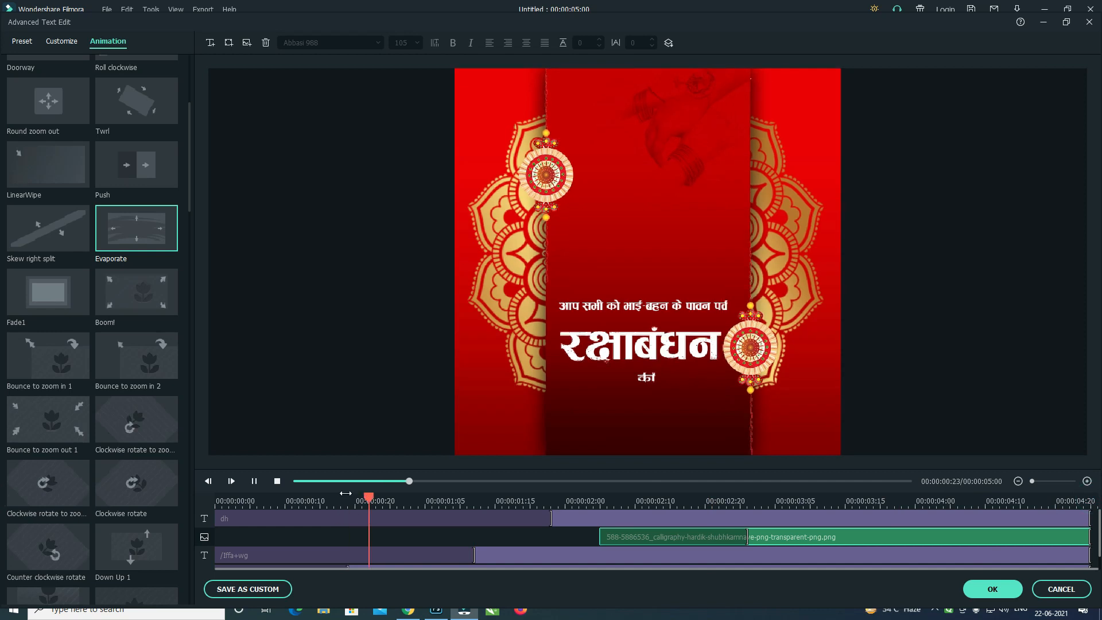
click(672, 505)
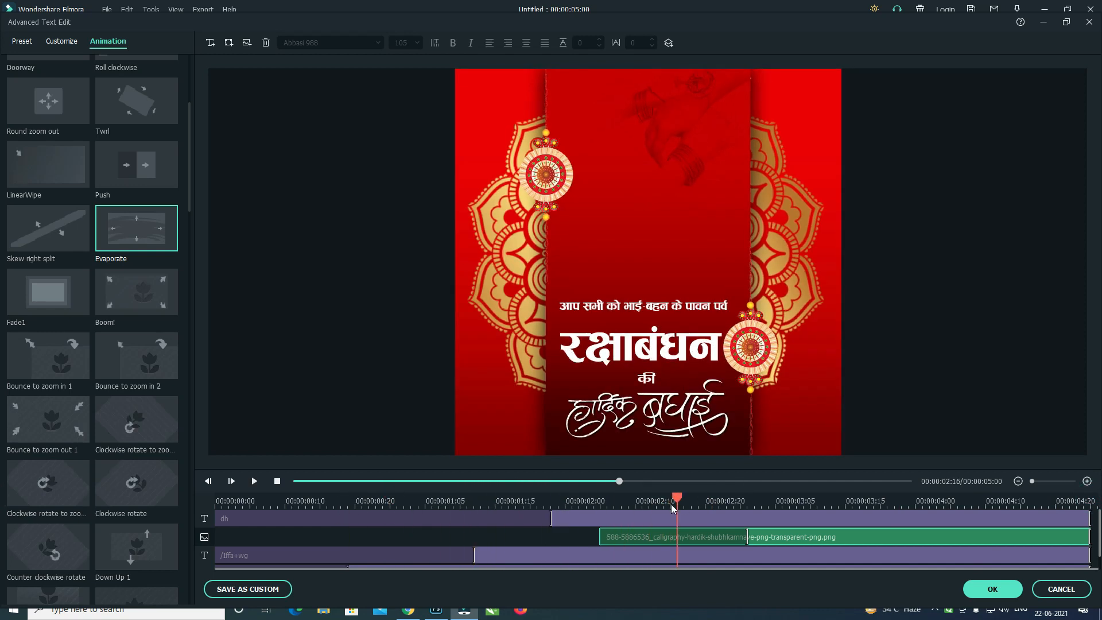
drag(679, 496, 2, 532)
key(space)
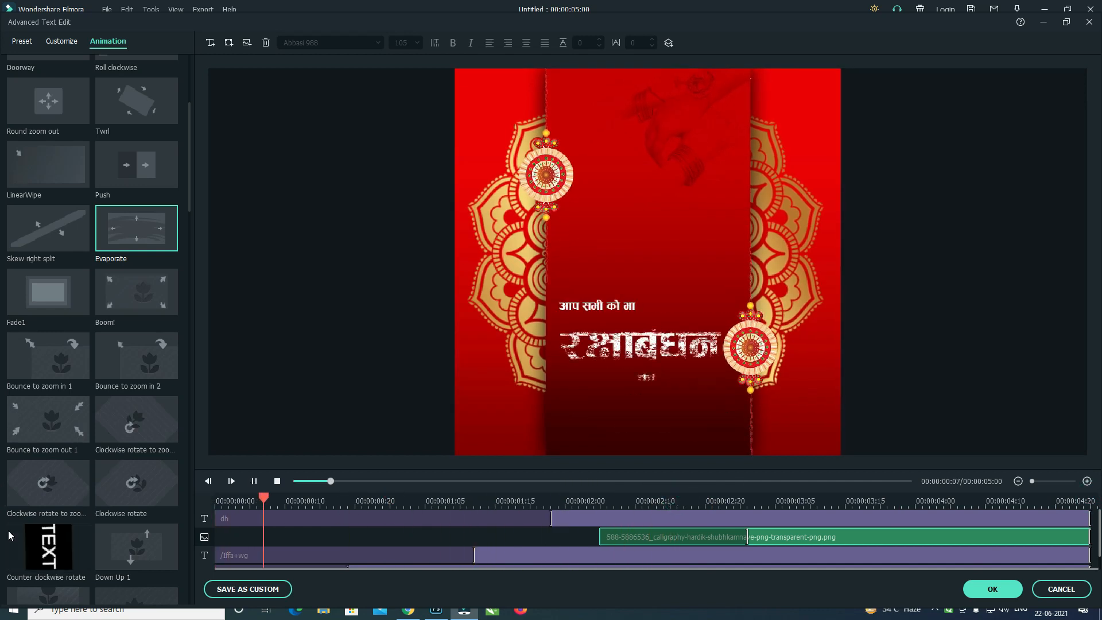
key(space)
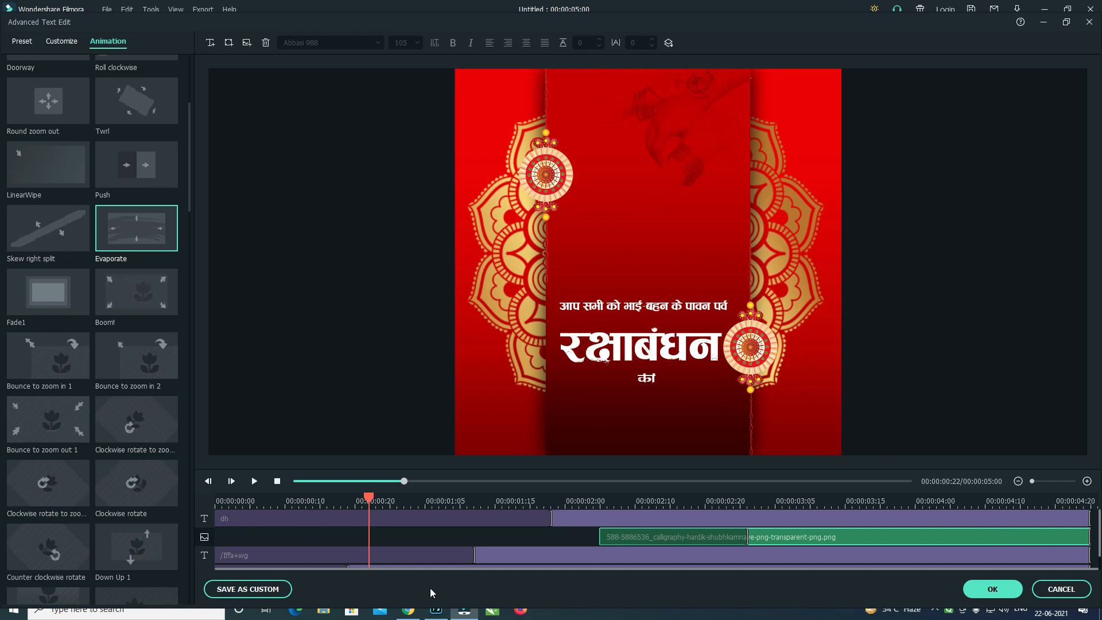
Trim the start of the रक्षाबंधन text clip to about 00:00:01:05 and preview its entrance.
click(300, 555)
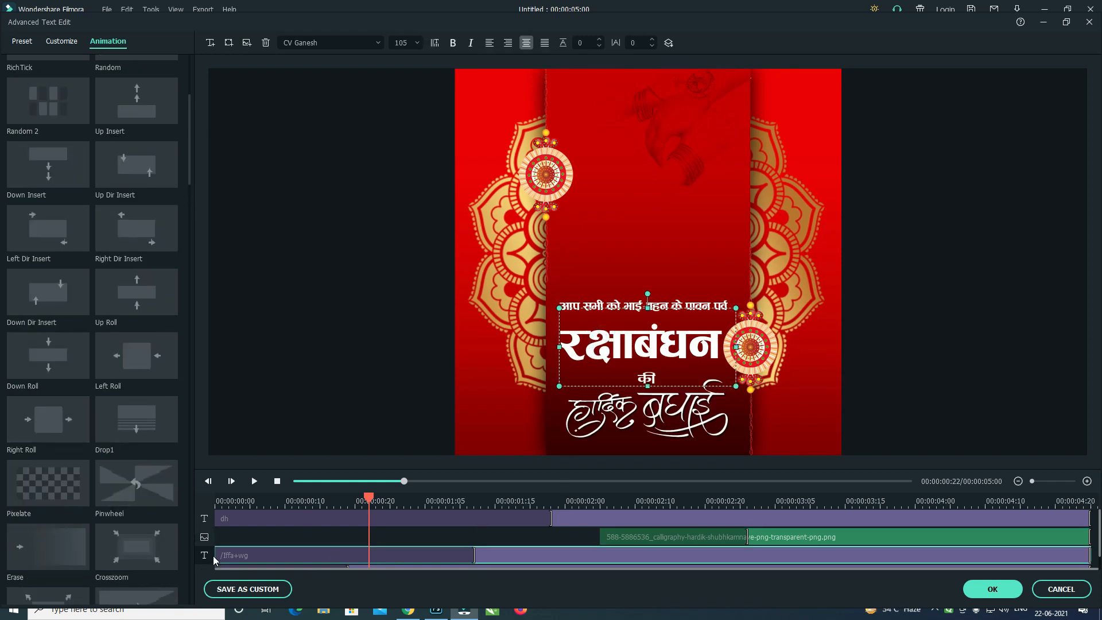
drag(217, 554, 424, 555)
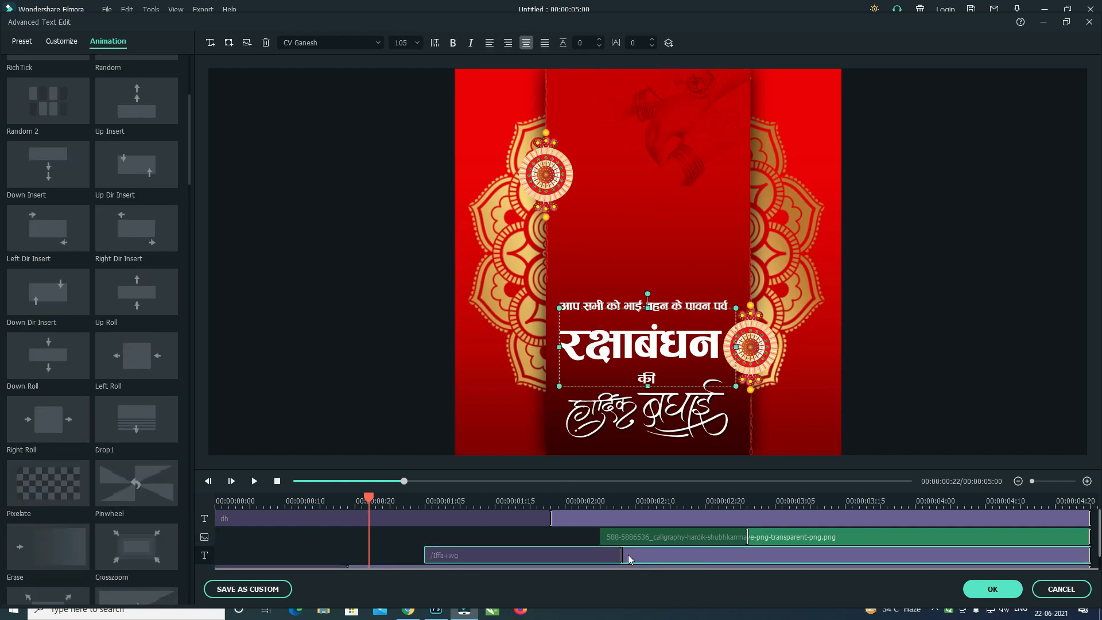
key(space)
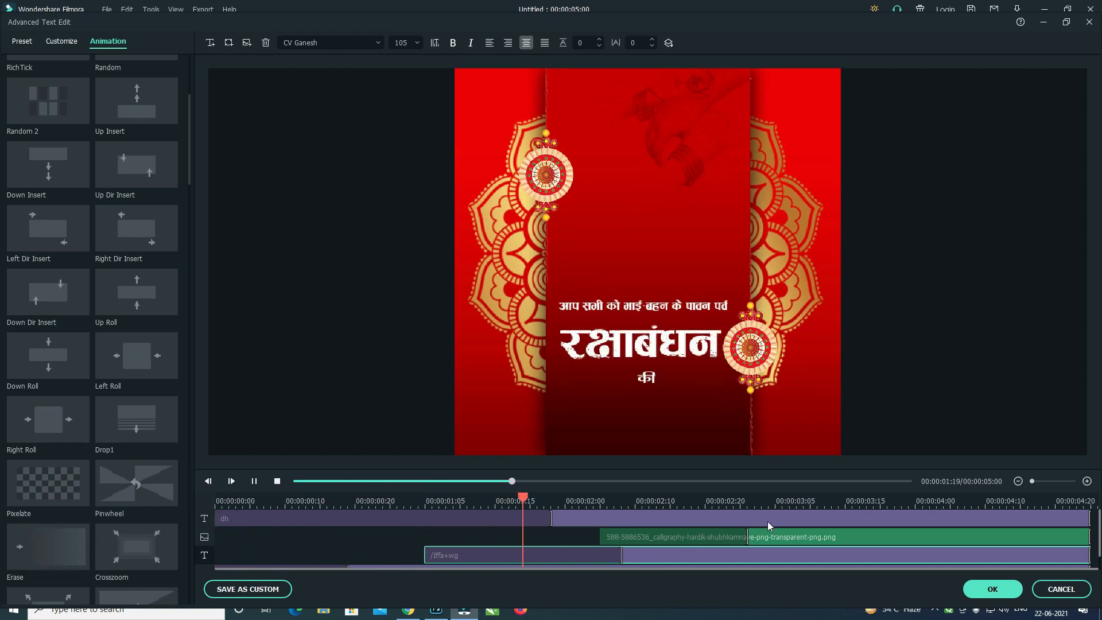
Trim the की text clip's start to about 00:00:01:22, shorten its entrance animation to end near 00:00:02:21, and preview the title from the start.
click(346, 525)
drag(217, 519, 544, 513)
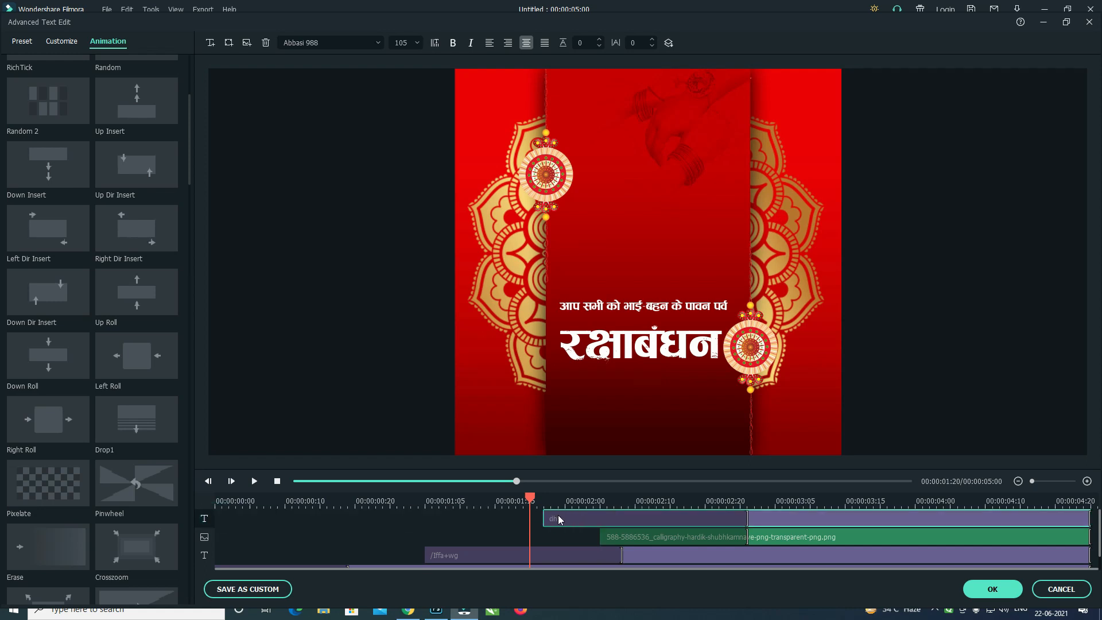
click(745, 516)
drag(715, 501, 78, 561)
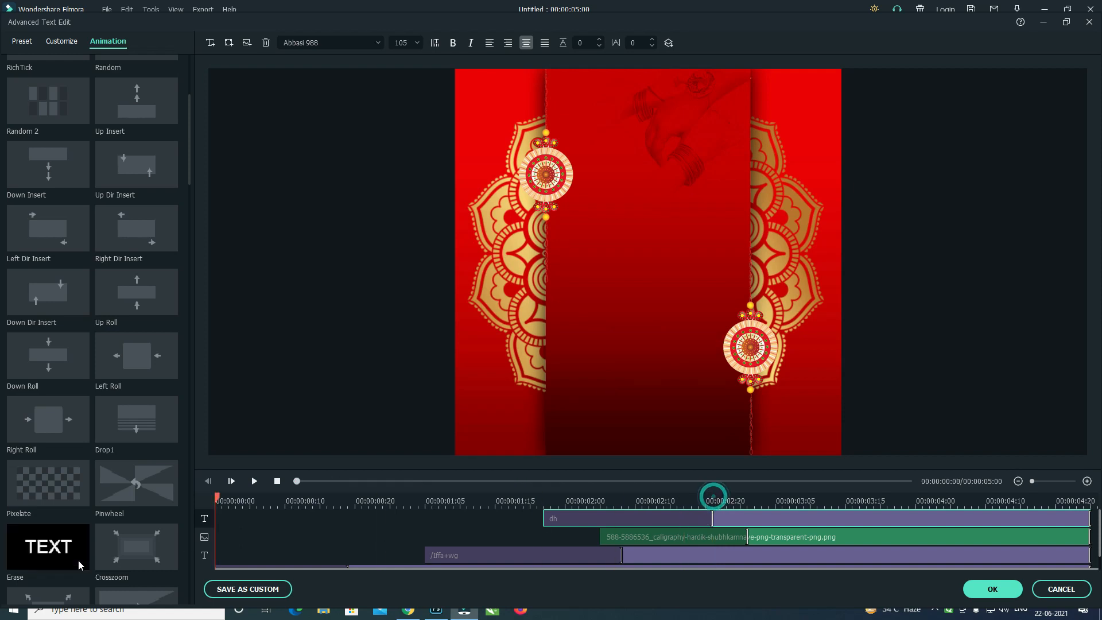
key(space)
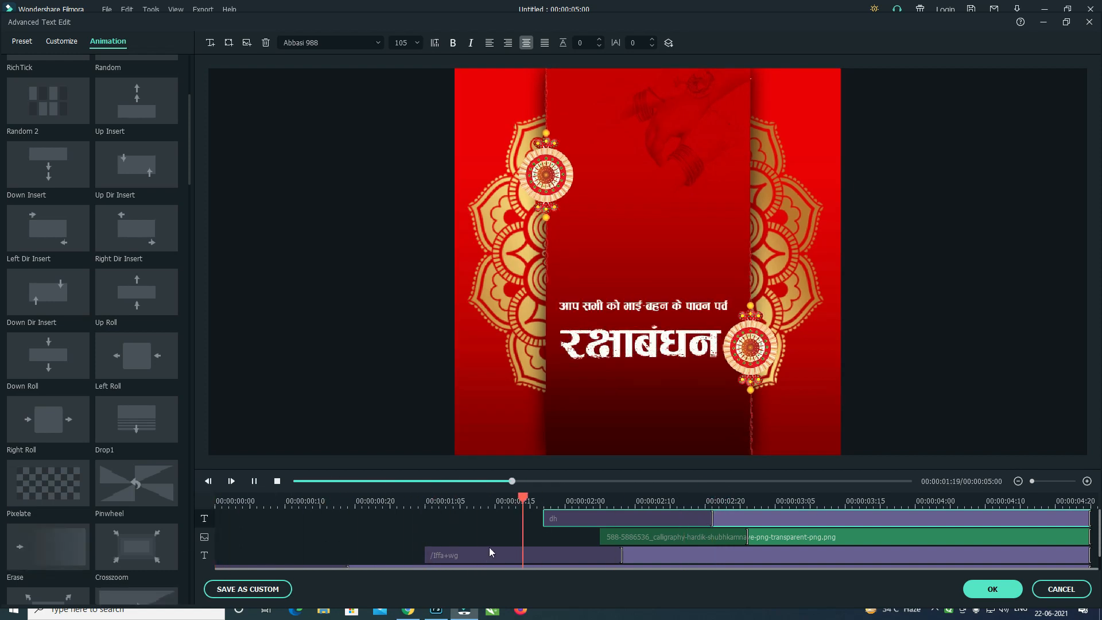
key(space)
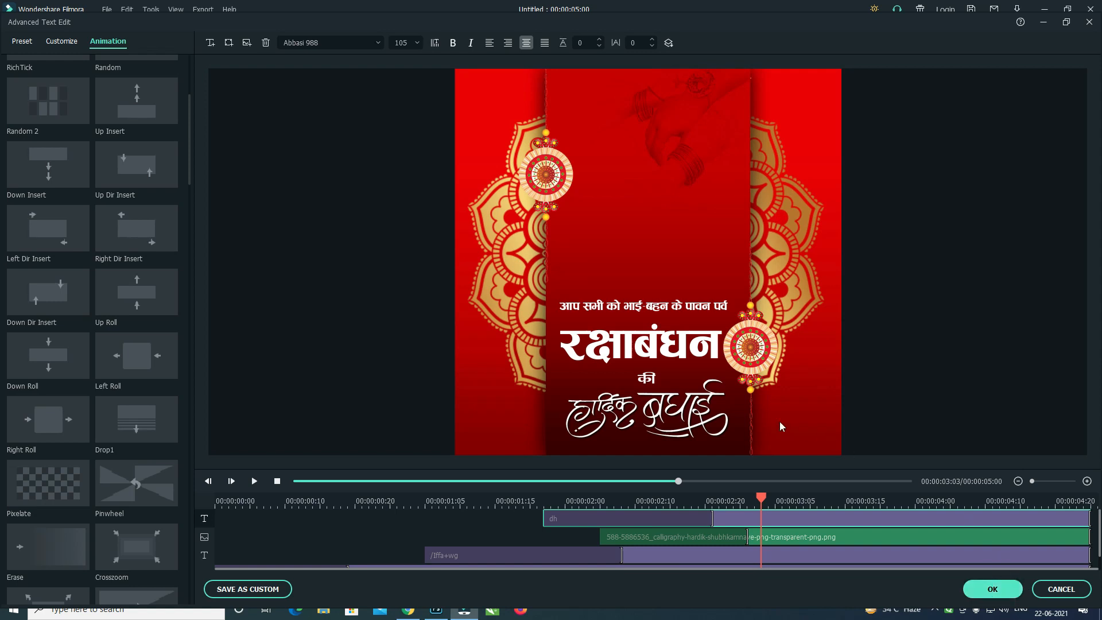
Apply the Text style 8 preset to the रक्षाबंधन text.
click(659, 336)
click(22, 41)
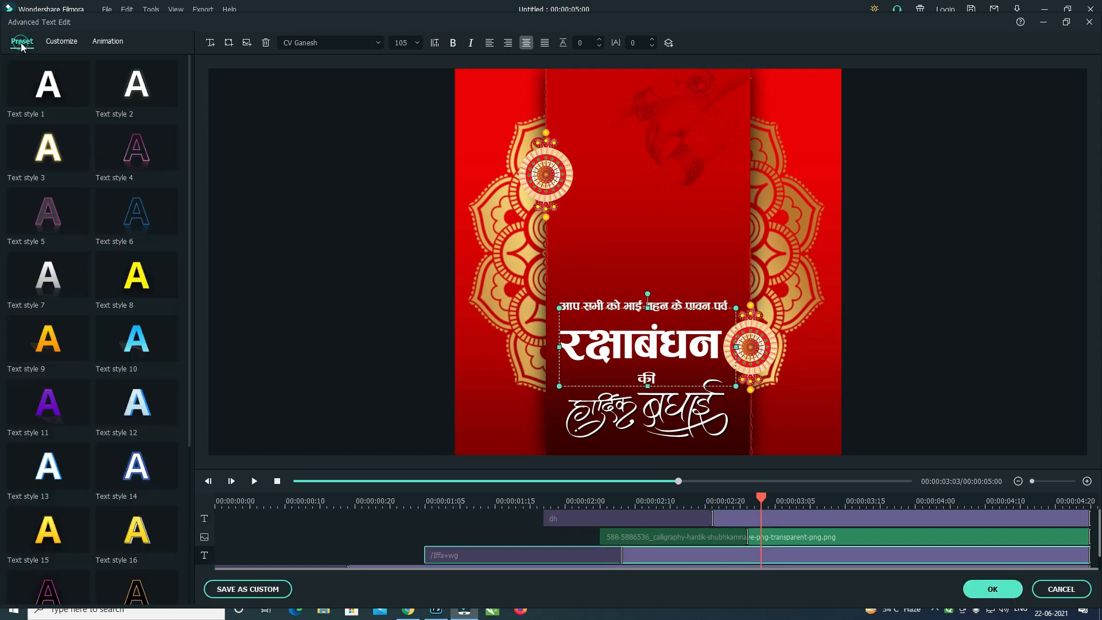
click(118, 281)
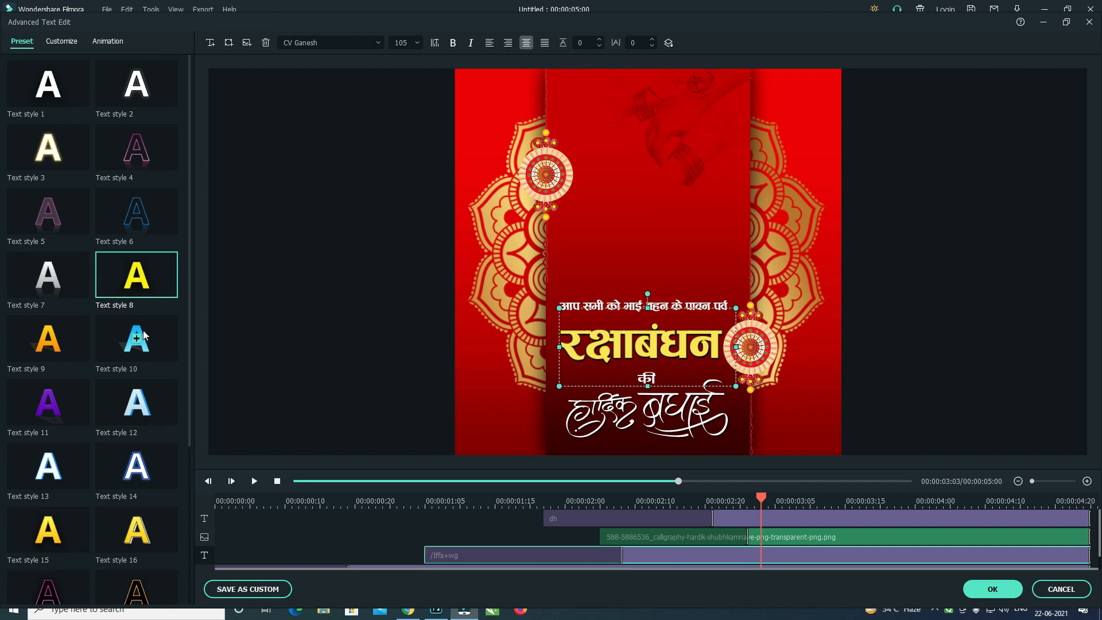
Try other presets on the रक्षाबंधन text, including Text style 12 and Text style 9, and return it to Text style 8.
click(106, 347)
click(114, 404)
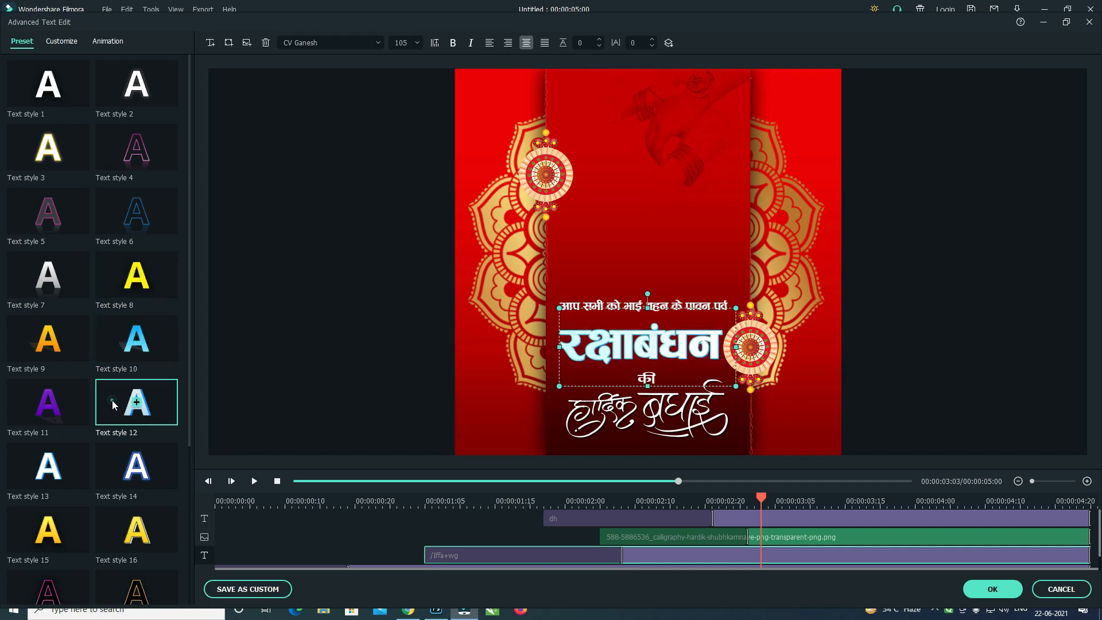
click(108, 286)
click(67, 332)
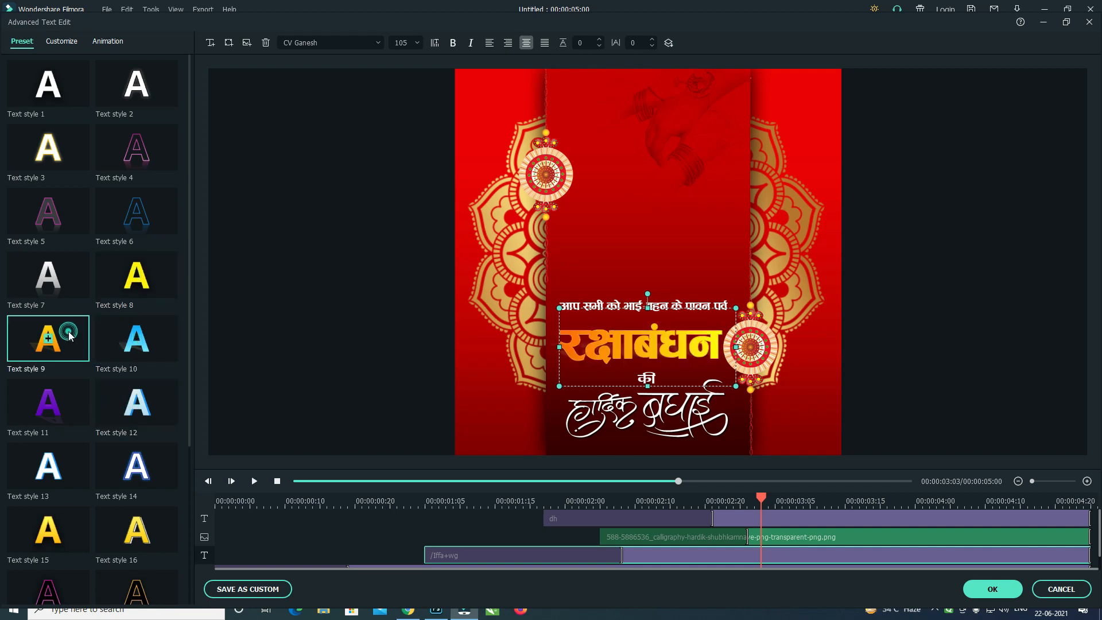
click(97, 285)
click(131, 288)
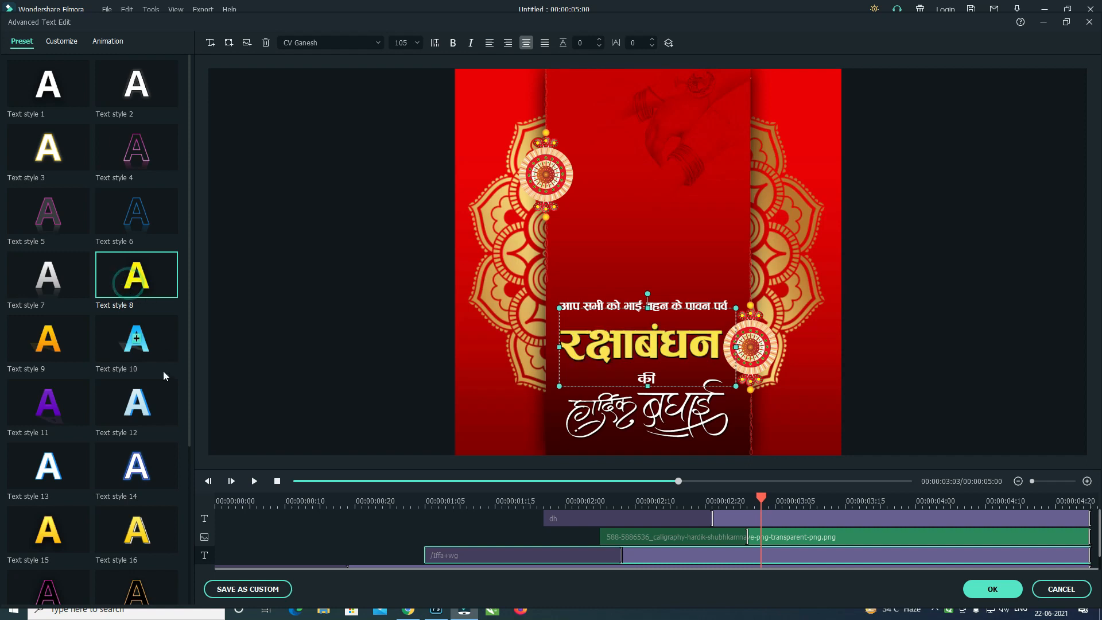
click(84, 525)
click(160, 282)
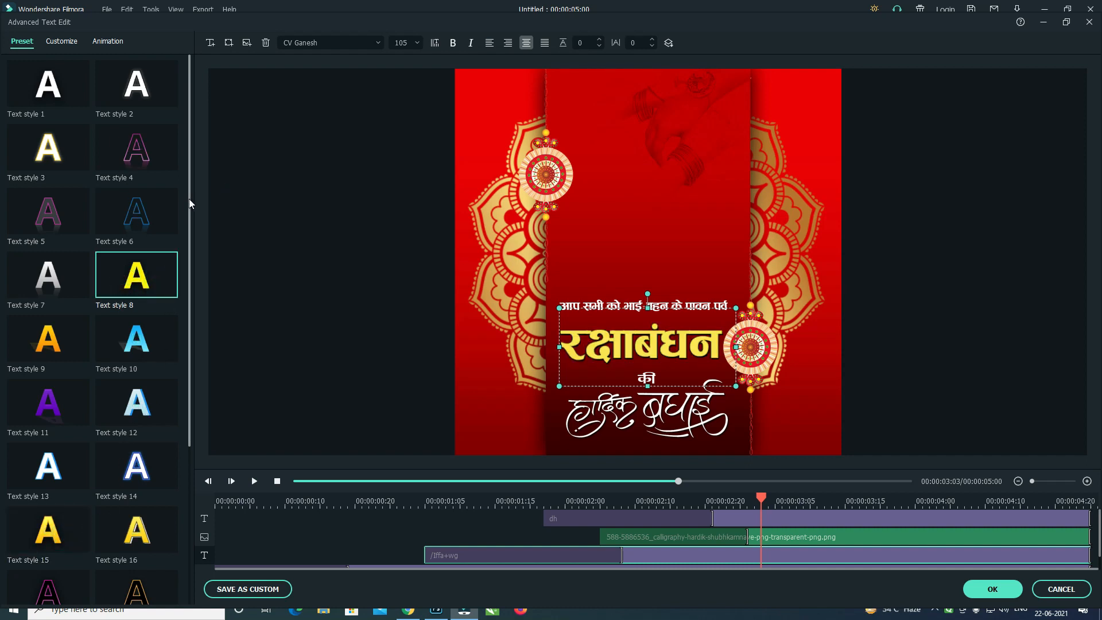
Accept the advanced title edits and preview the greeting on the main timeline.
drag(188, 199, 214, 54)
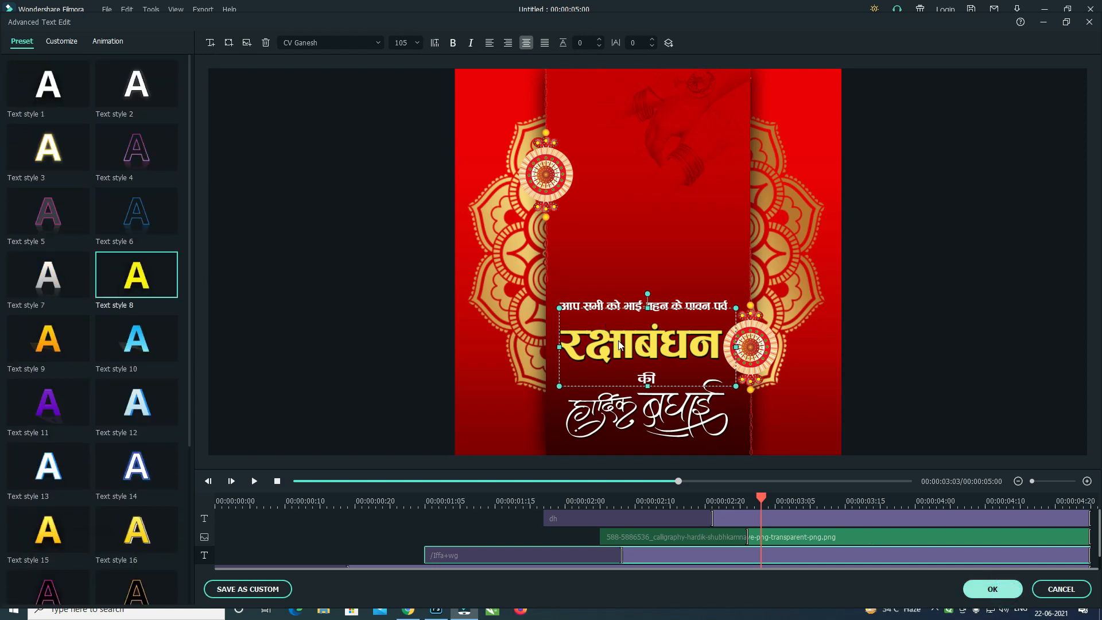
key(space)
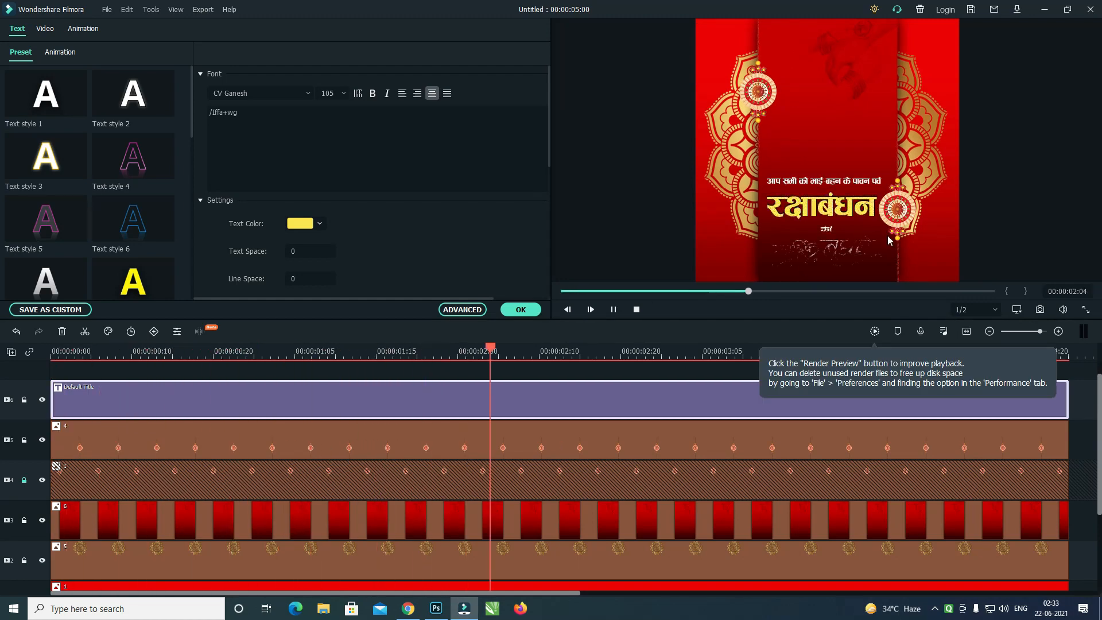
key(space)
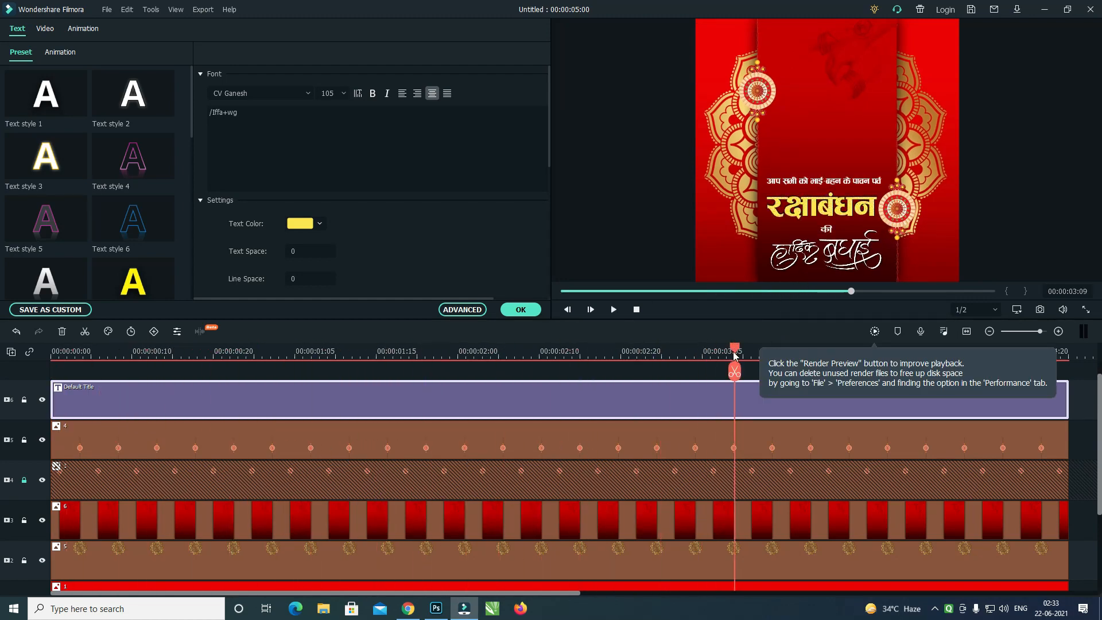
scroll(934, 446, down, 3)
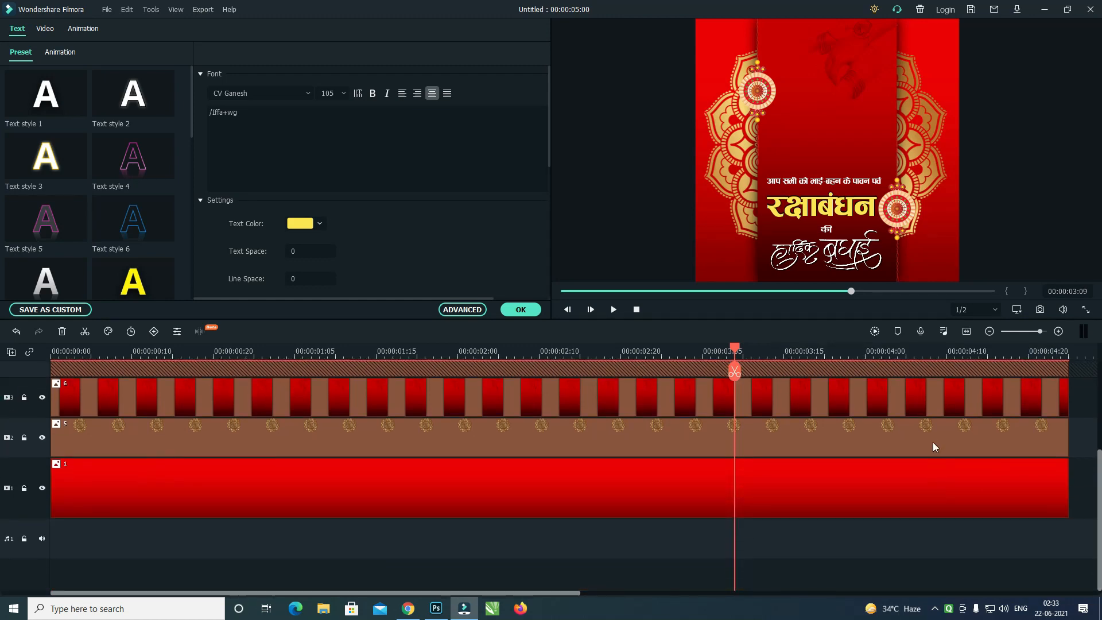
click(932, 440)
drag(900, 184, 921, 178)
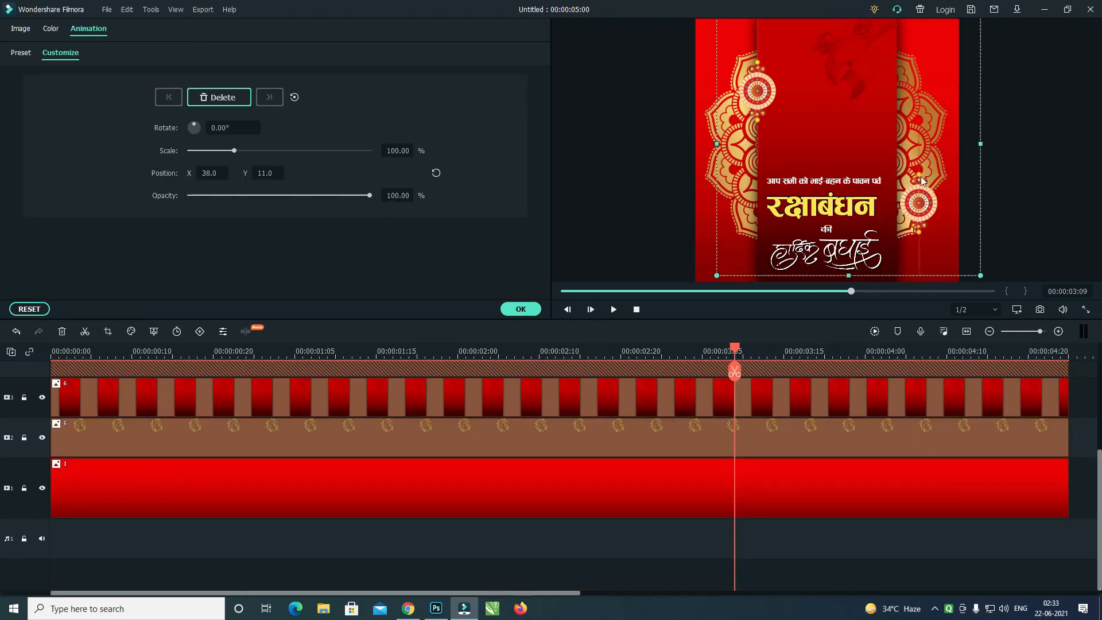
key(ctrl+z)
scroll(609, 489, up, 3)
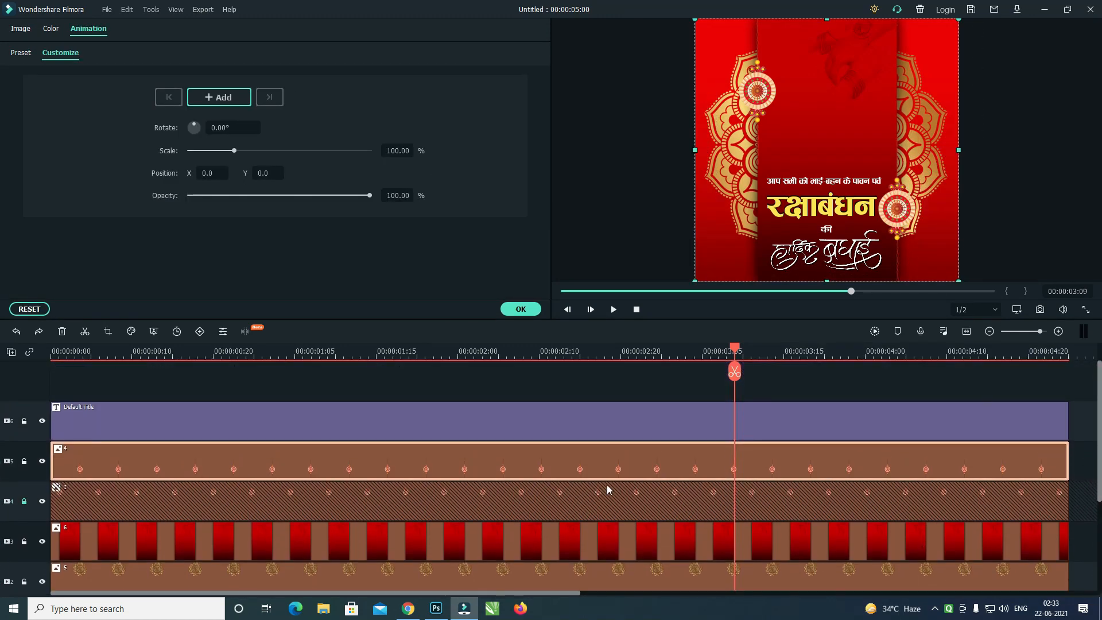
Unlock track 4 and add animation keyframes to rakhi clip 4 on the track above it, at 00:00:00:00 and 00:00:05:00.
click(609, 464)
click(24, 503)
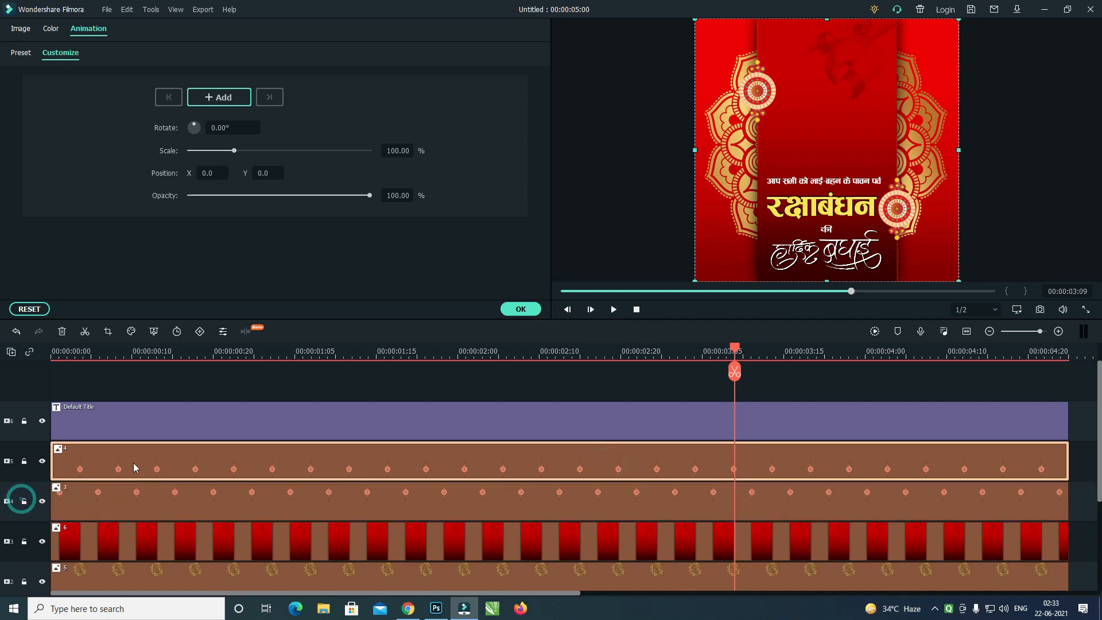
drag(737, 351, 2, 407)
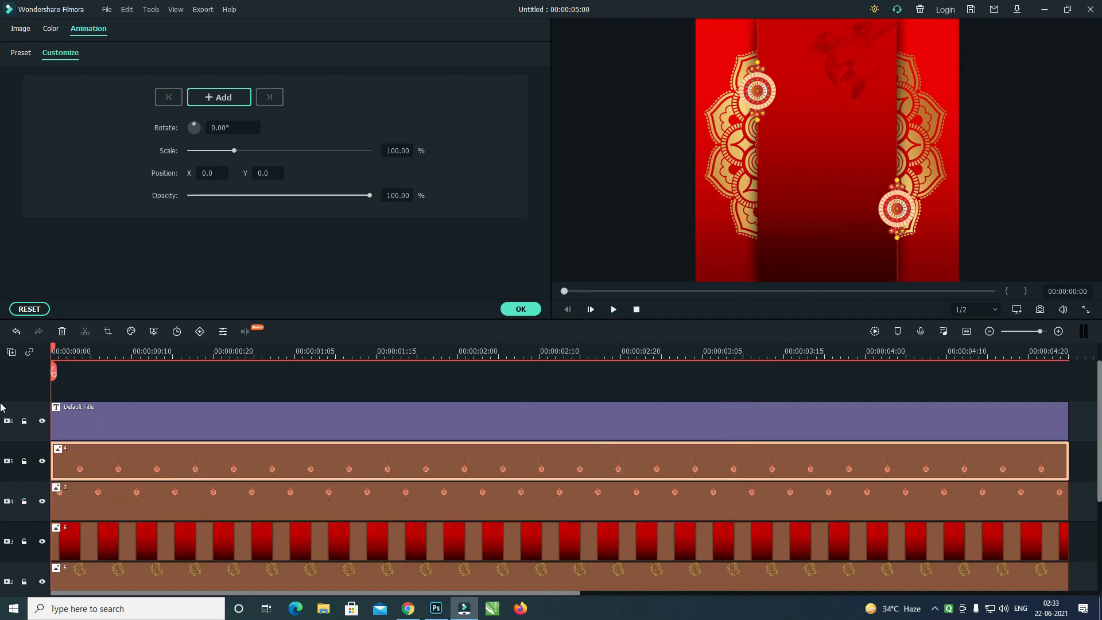
click(224, 98)
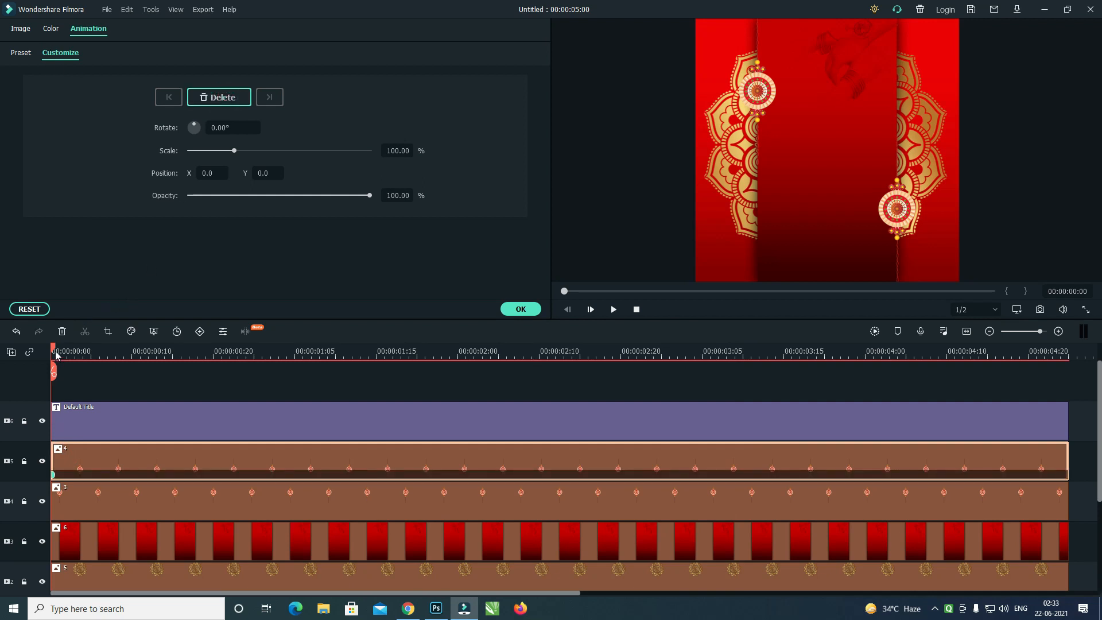
drag(57, 356, 1074, 411)
click(214, 100)
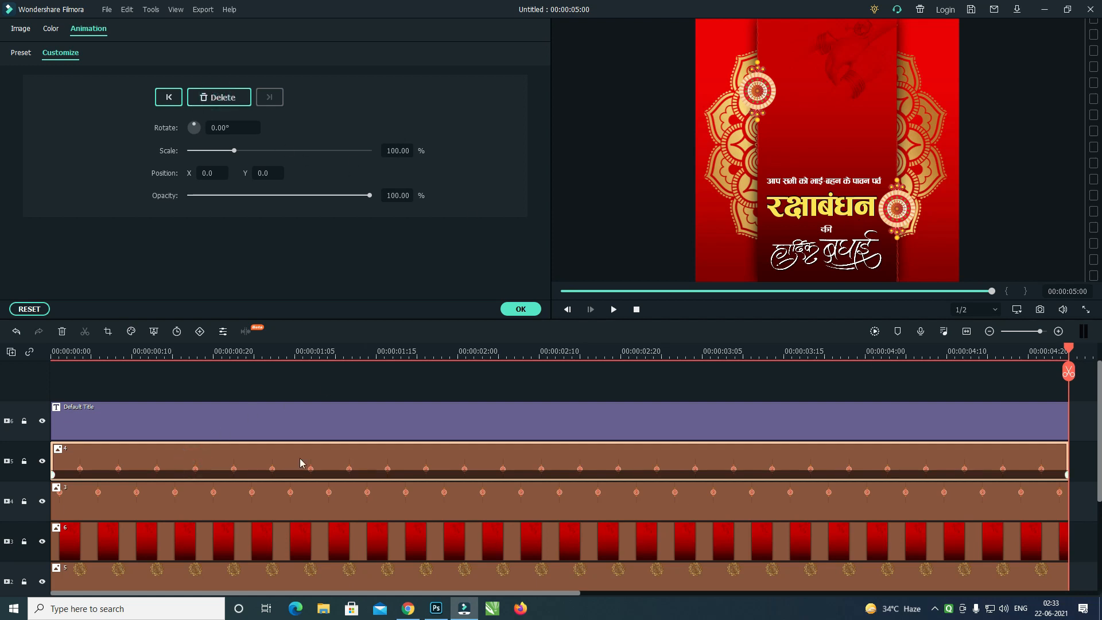
At the 00:00:05:00 keyframe, move the lower rakhi straight up to about X 0.1, Y 117.5, and preview the motion.
click(756, 99)
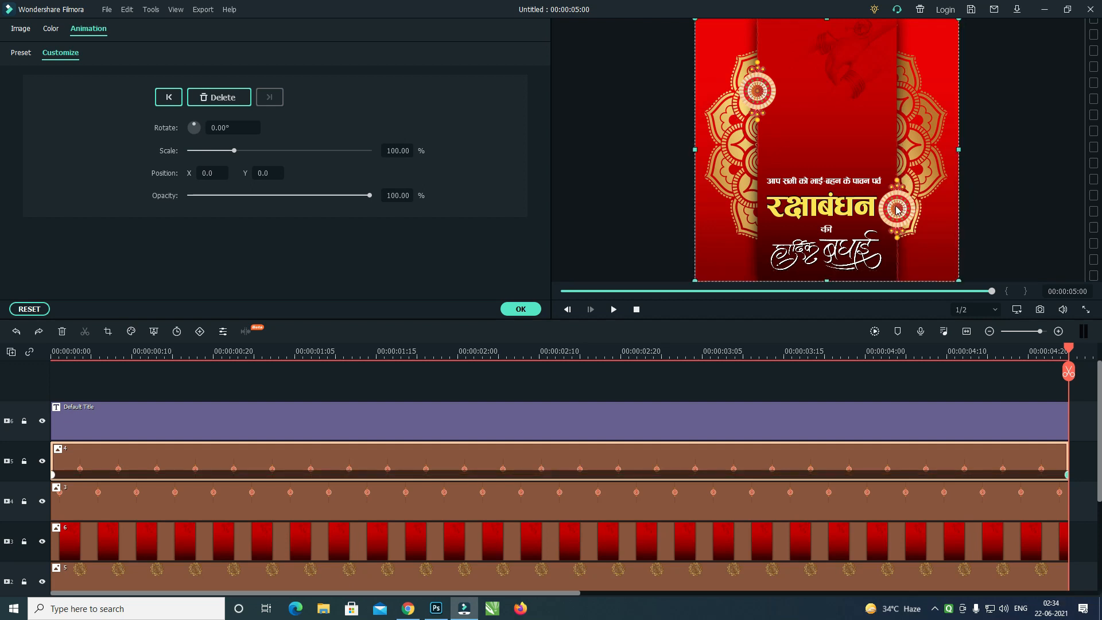
drag(898, 210, 899, 85)
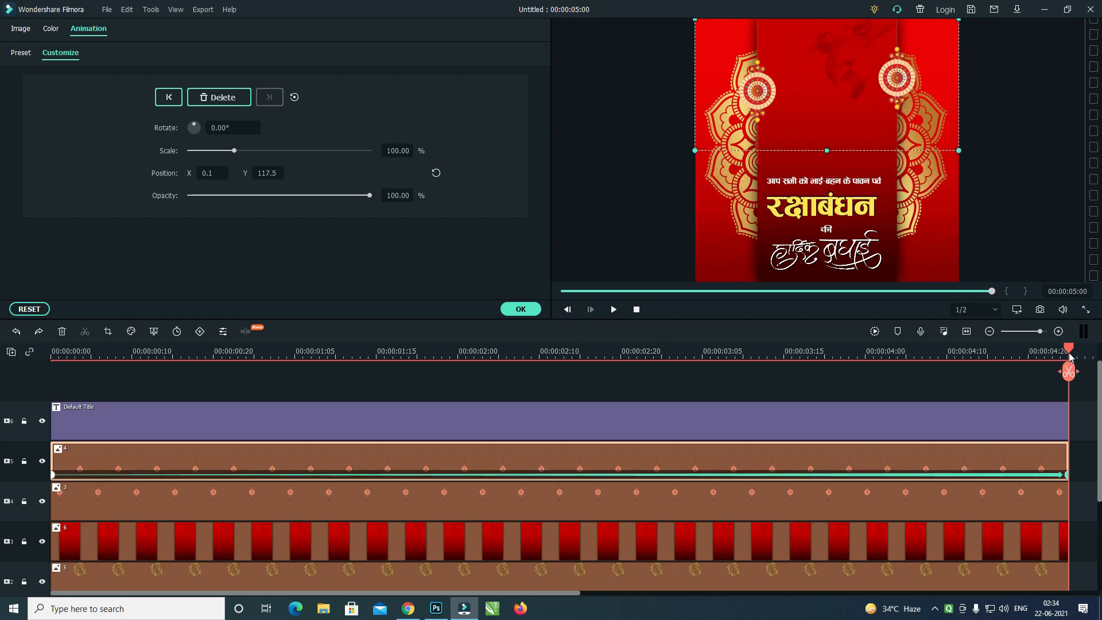
key(space)
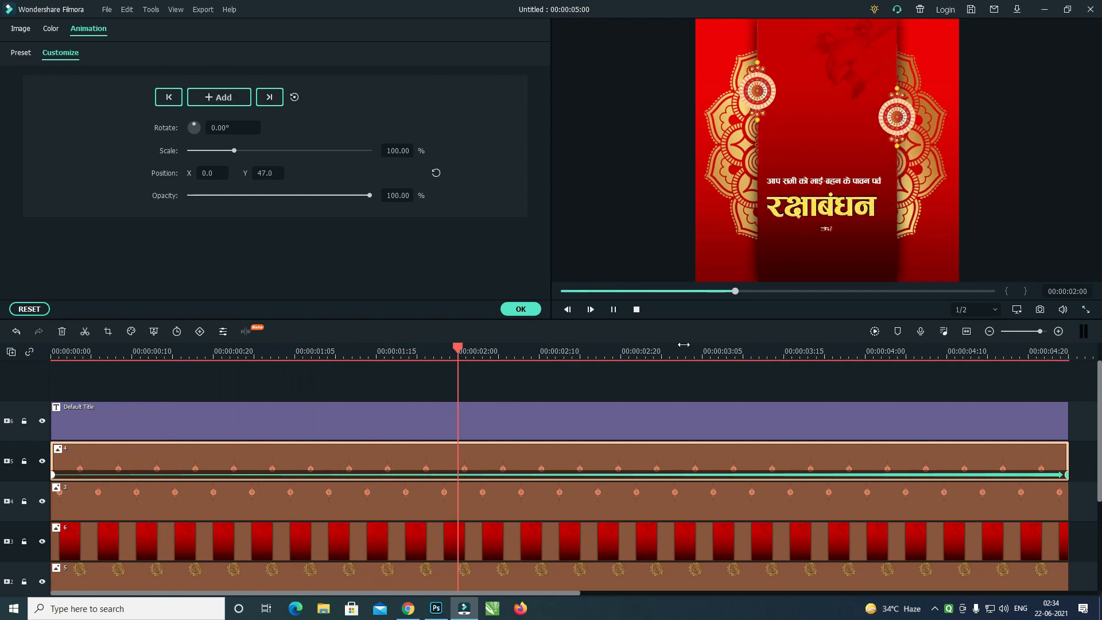
Lock track 5 and add animation keyframes to rakhi clip 3 on track 4, at 00:00:00:00 and 00:00:05:00.
key(space)
click(24, 462)
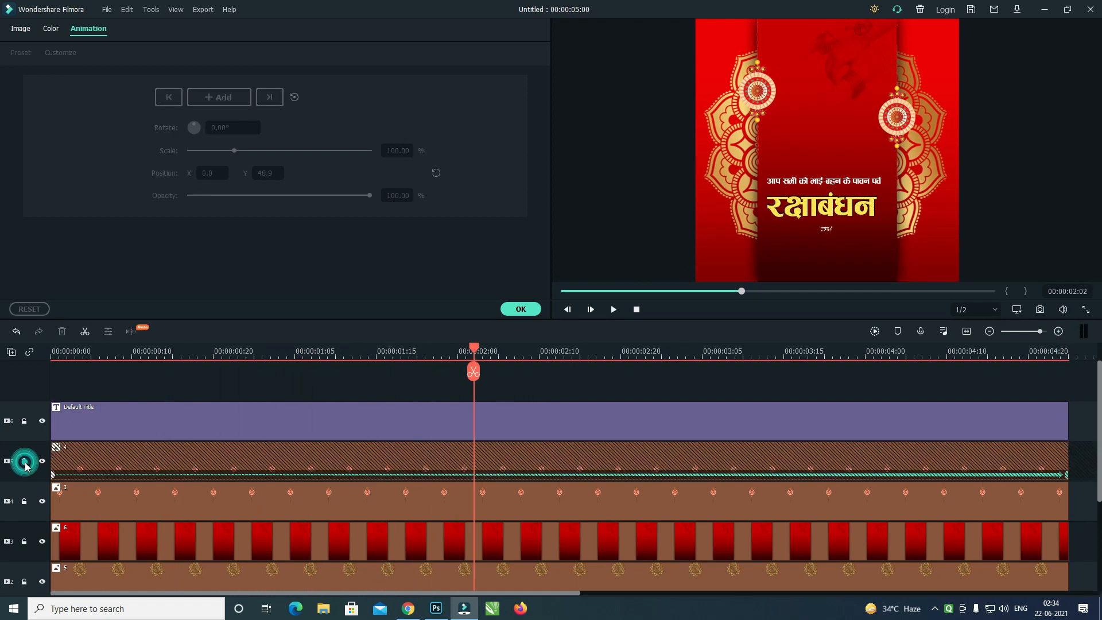
click(117, 500)
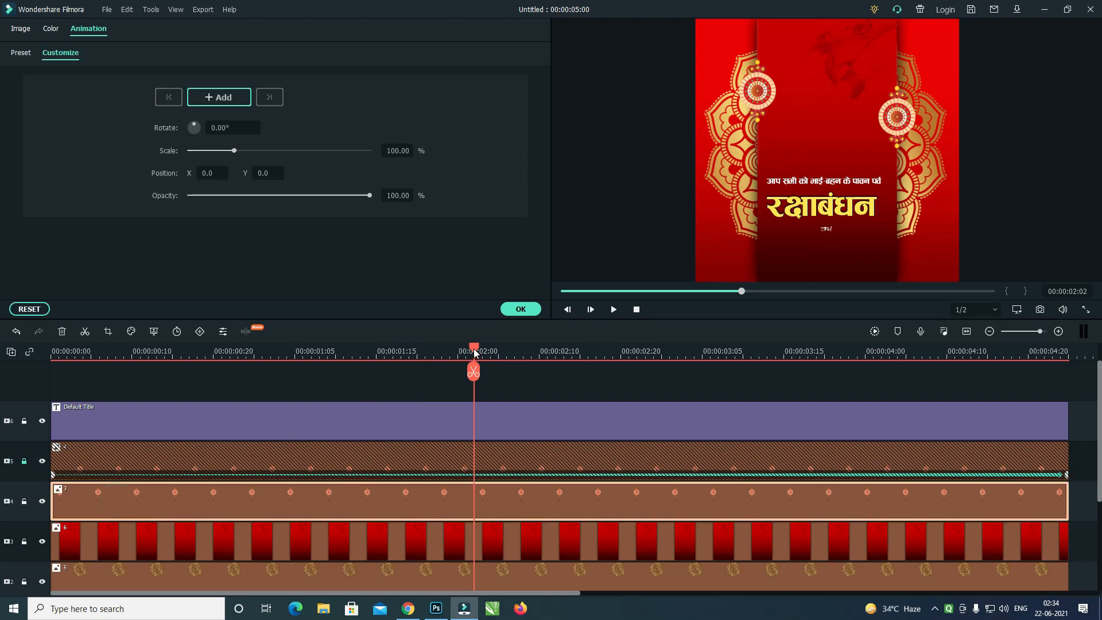
drag(474, 349, 1, 455)
click(74, 505)
click(219, 98)
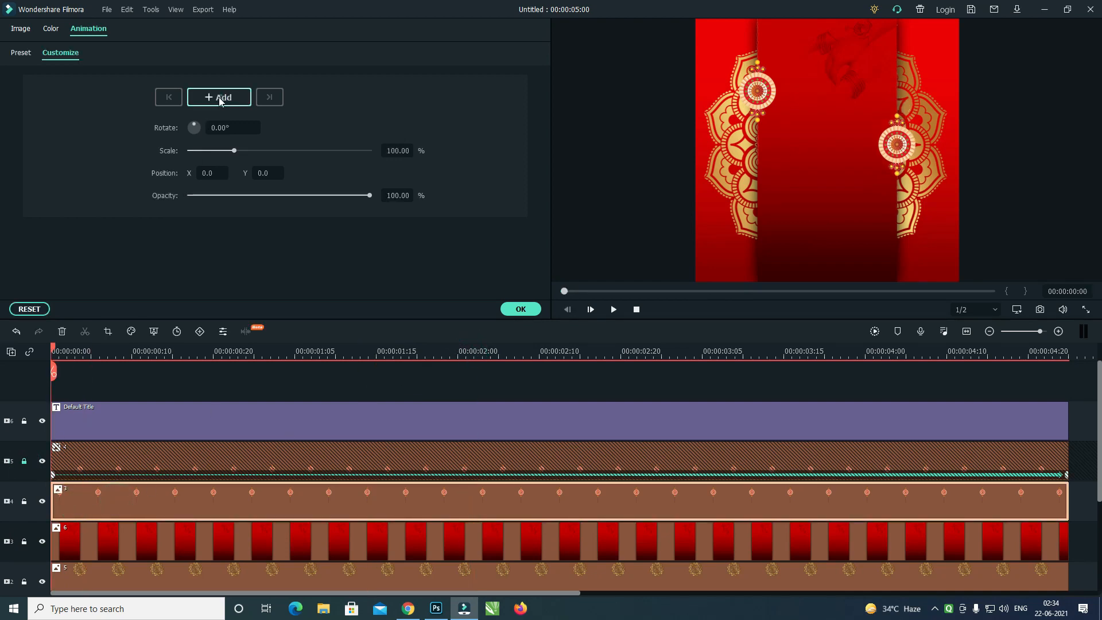
drag(238, 359, 1070, 401)
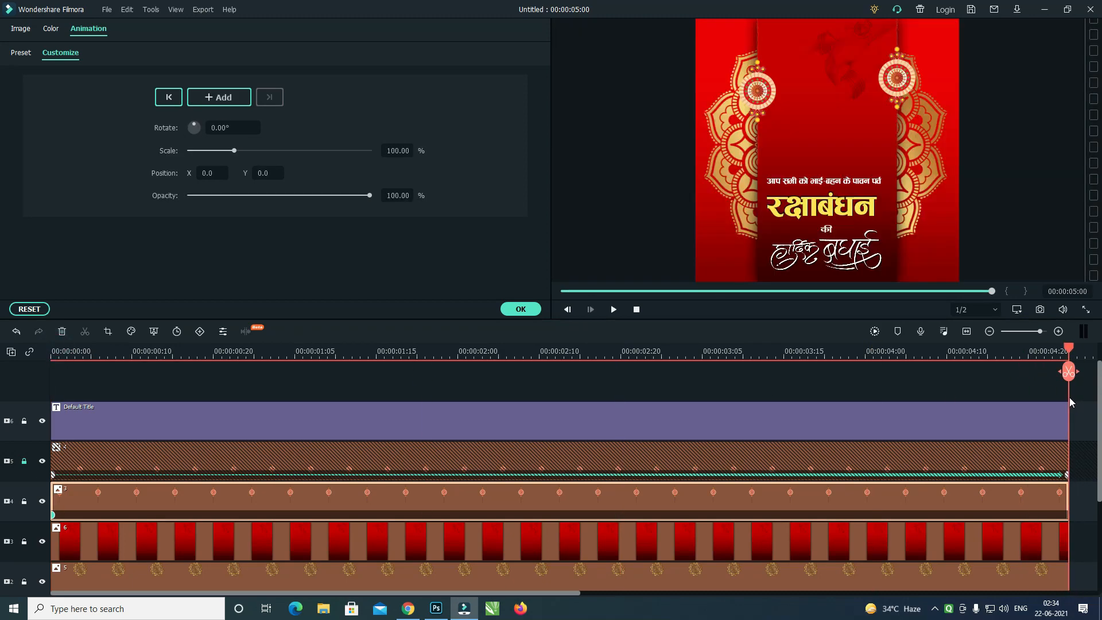
click(212, 99)
At the 00:00:05:00 keyframe, move clip 3's rakhi down to about X -0.7, Y -46.6, unlock track 5, and preview the motion.
drag(767, 82, 767, 152)
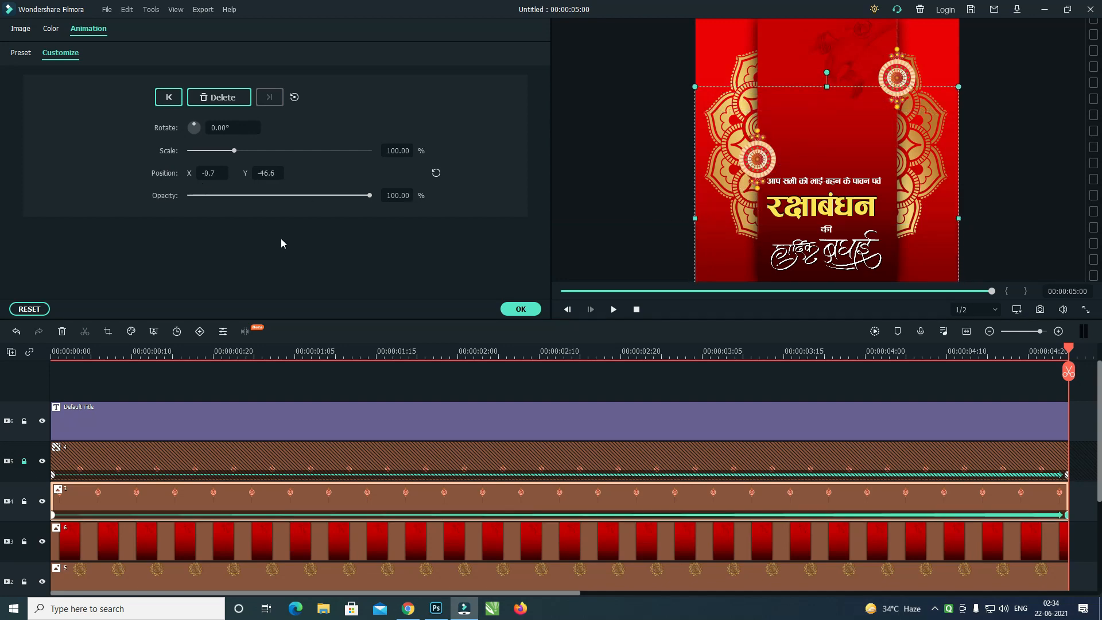
drag(1069, 348, 51, 437)
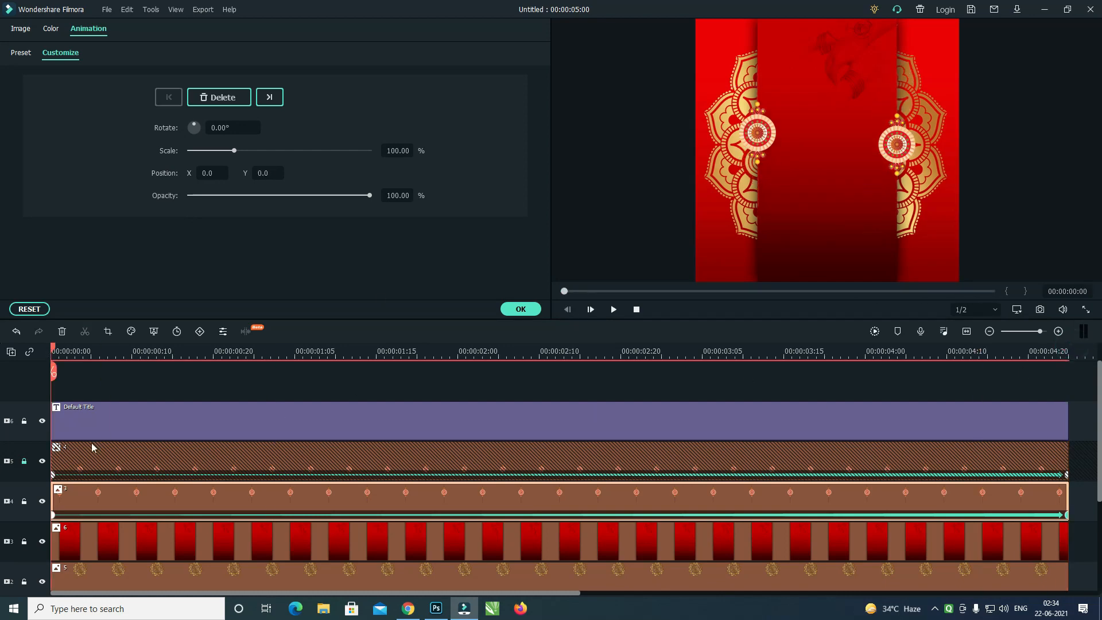
click(24, 462)
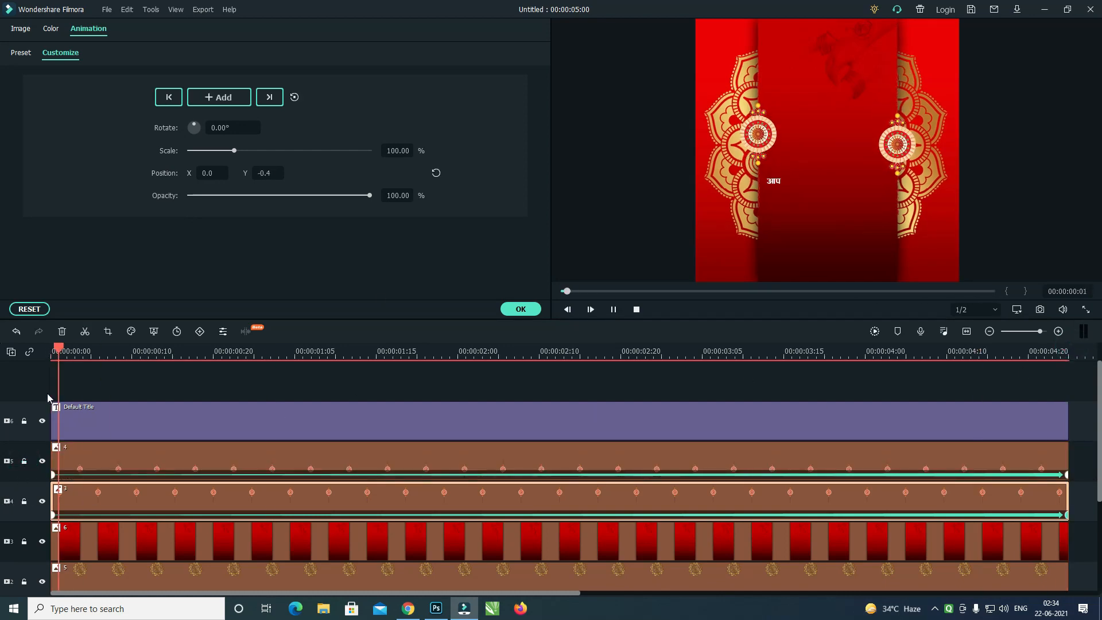
key(space)
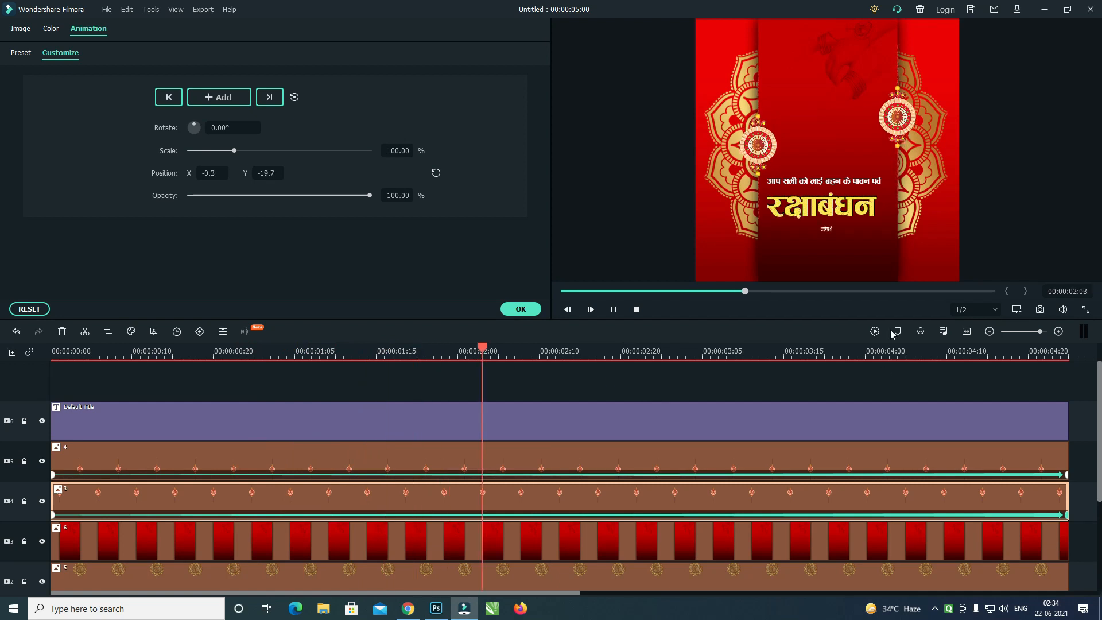
key(space)
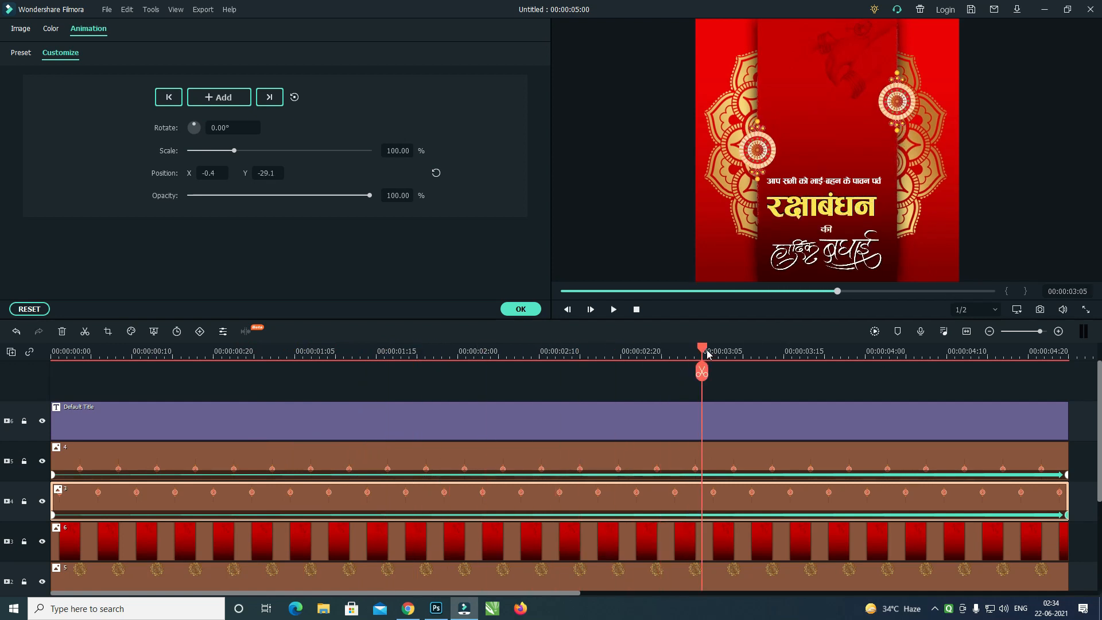
Return the playhead to the start, lock tracks 3, 4 and 5, and select mandala clip 5 on track 2.
drag(707, 355, 54, 452)
click(23, 461)
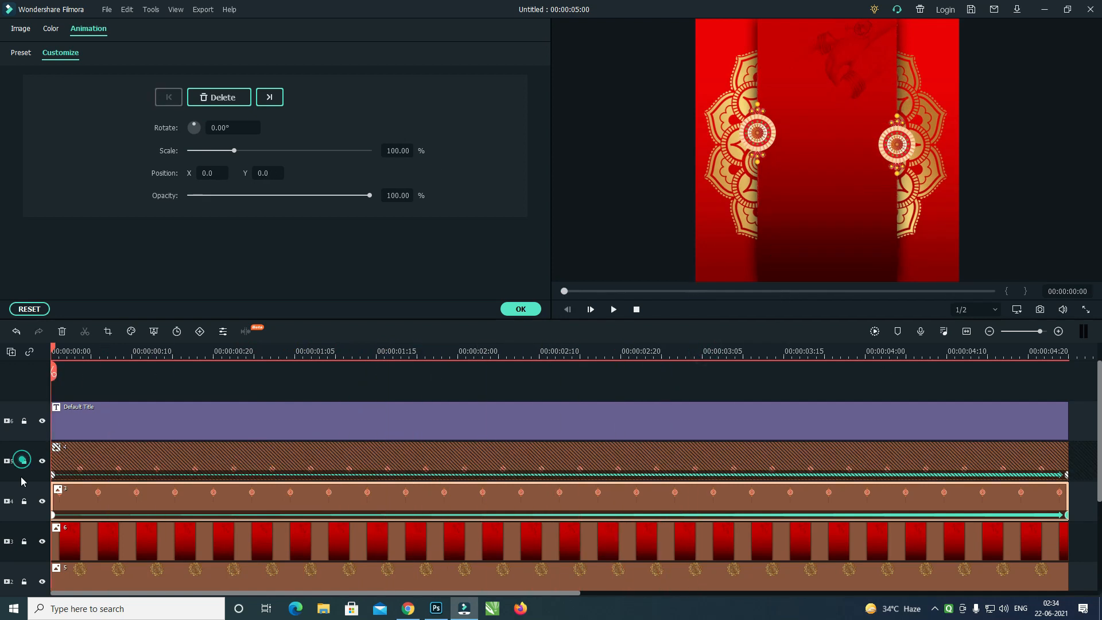
click(23, 541)
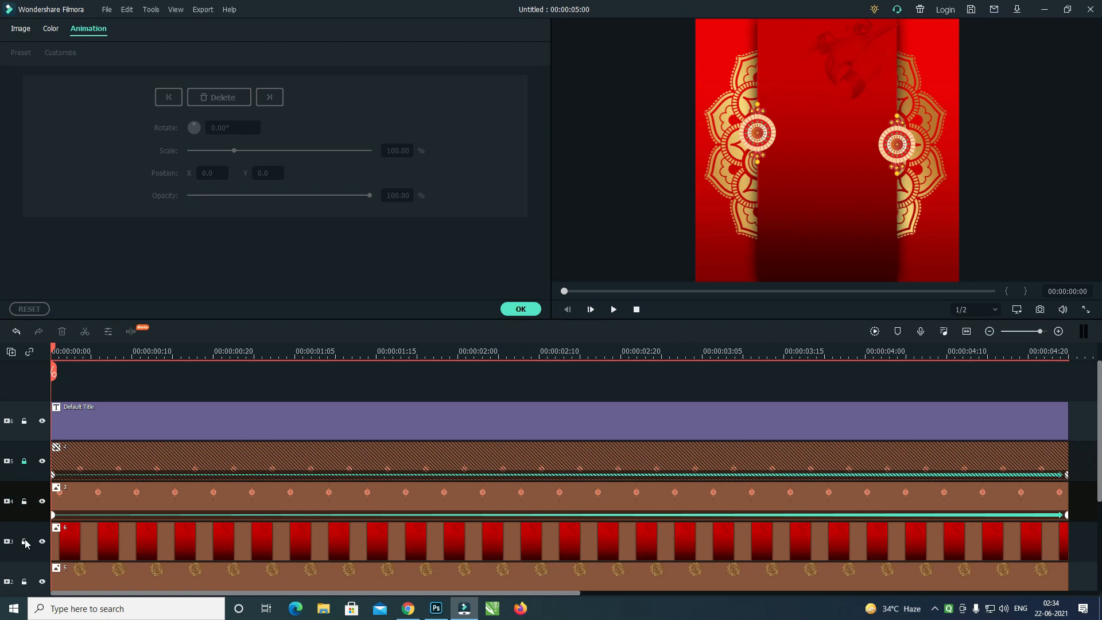
click(322, 579)
click(172, 500)
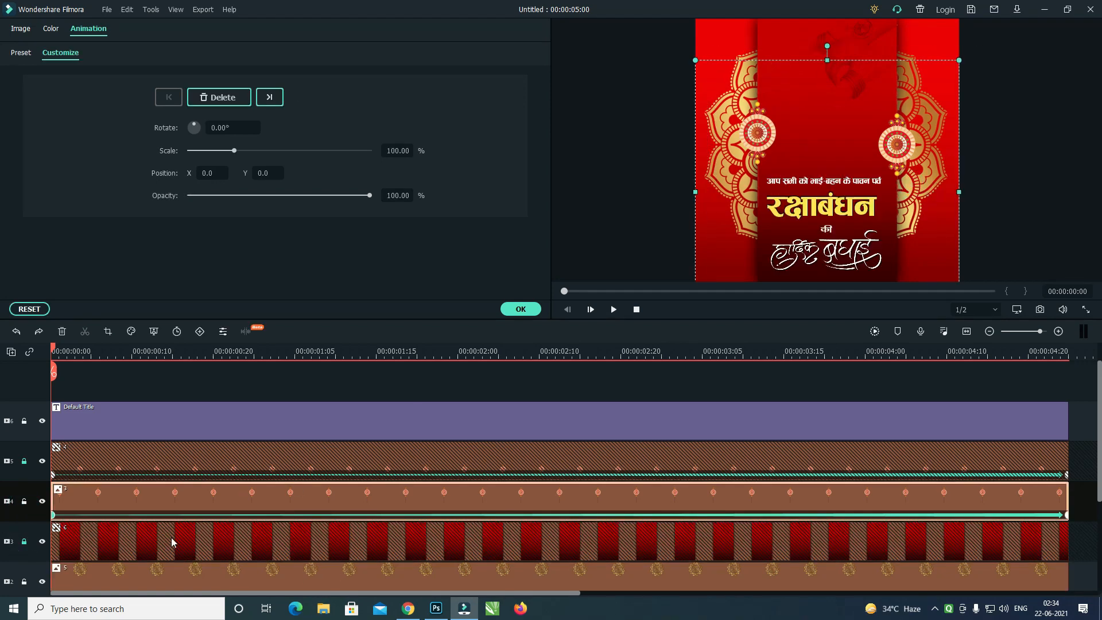
click(23, 501)
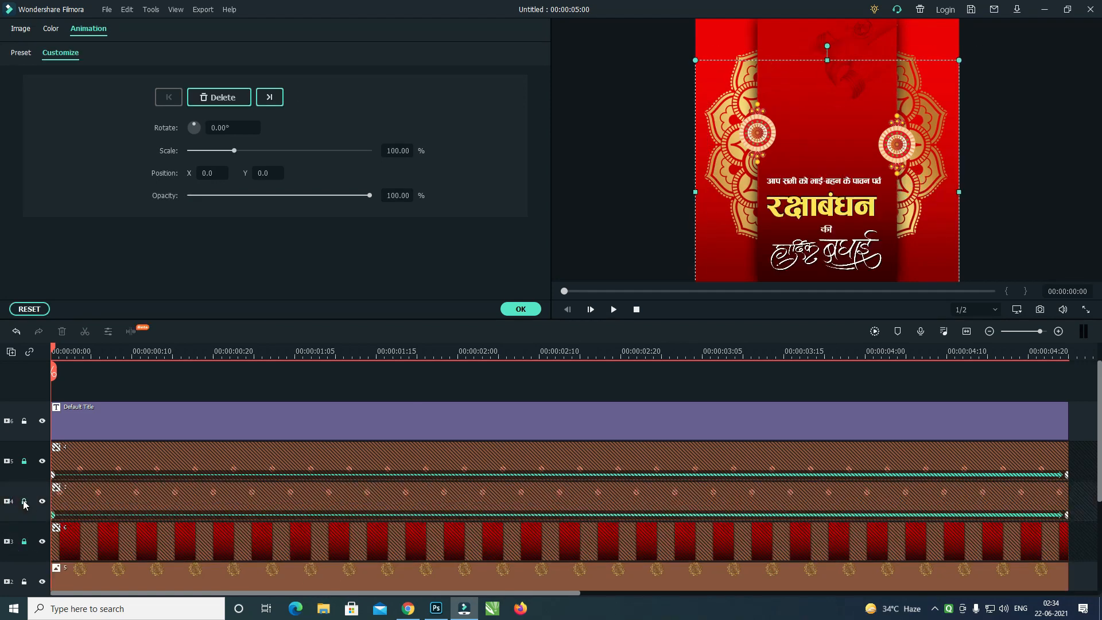
click(392, 579)
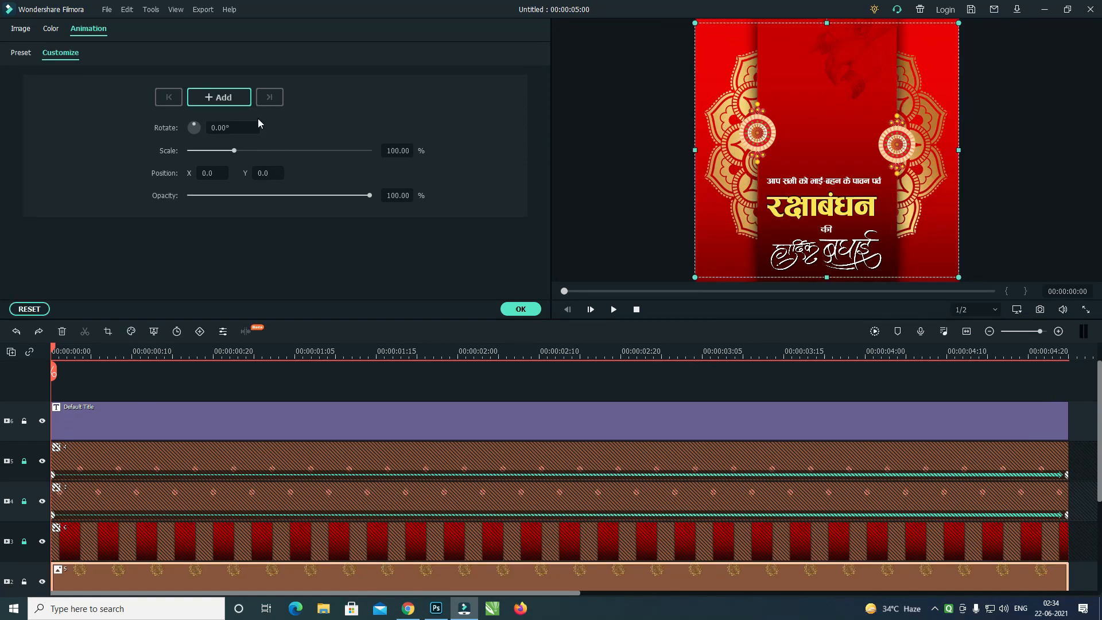
Add animation keyframes to mandala clip 5 at 00:00:00:00 and 00:00:05:00.
click(232, 97)
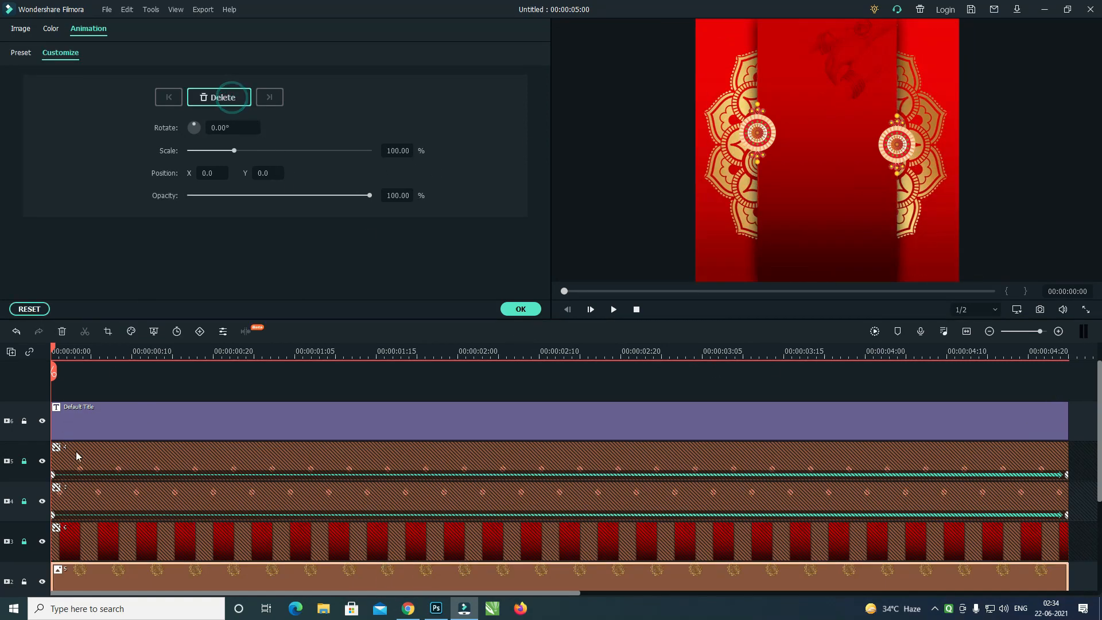
click(50, 349)
drag(54, 370, 1073, 386)
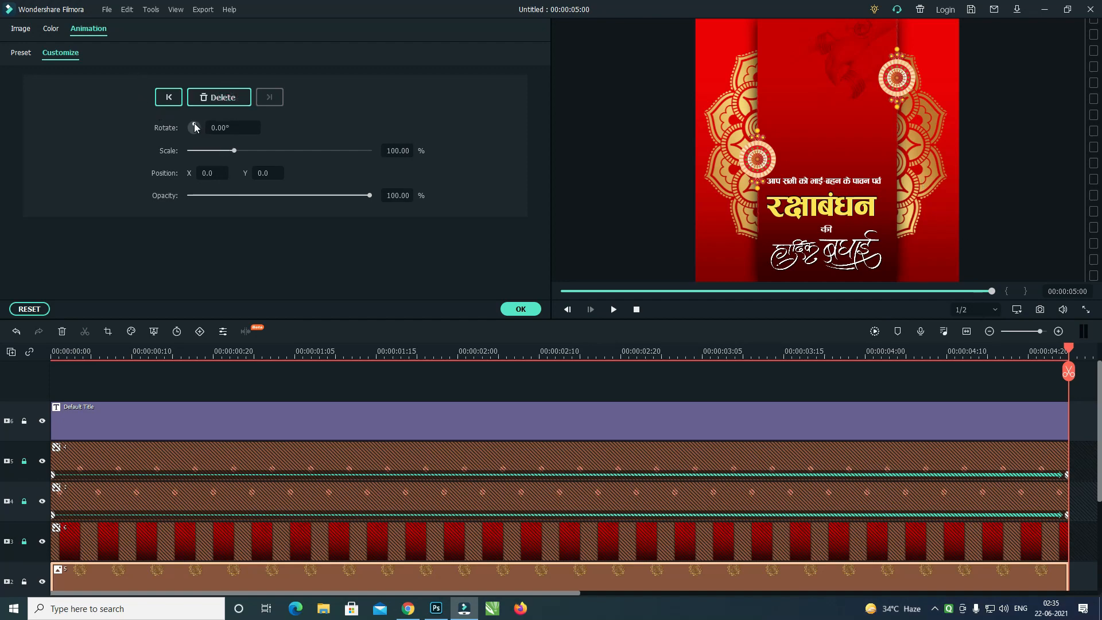
At the 00:00:05:00 keyframe, rotate the mandala to about -32.48° and preview the animation from the start.
drag(194, 125, 192, 125)
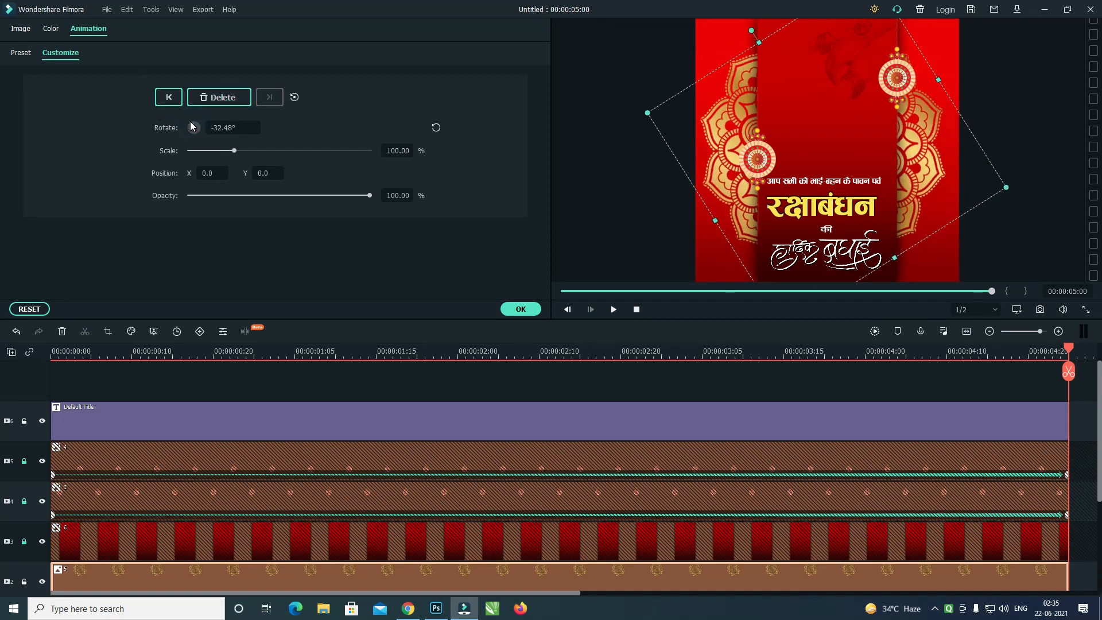
drag(1069, 372, 2, 410)
scroll(0, 399, down, 3)
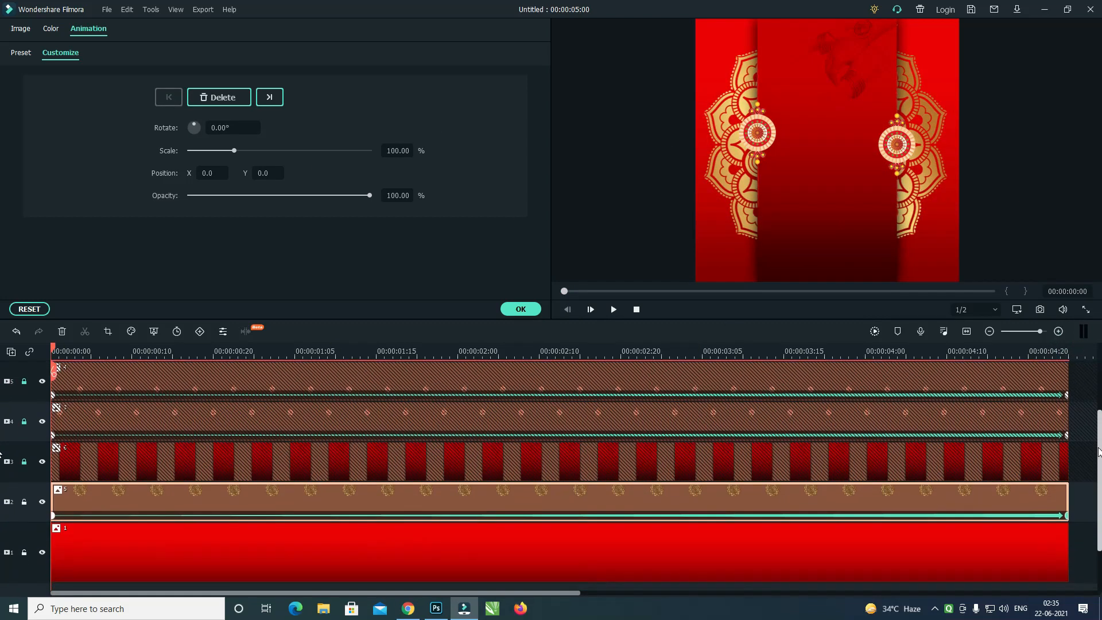
key(space)
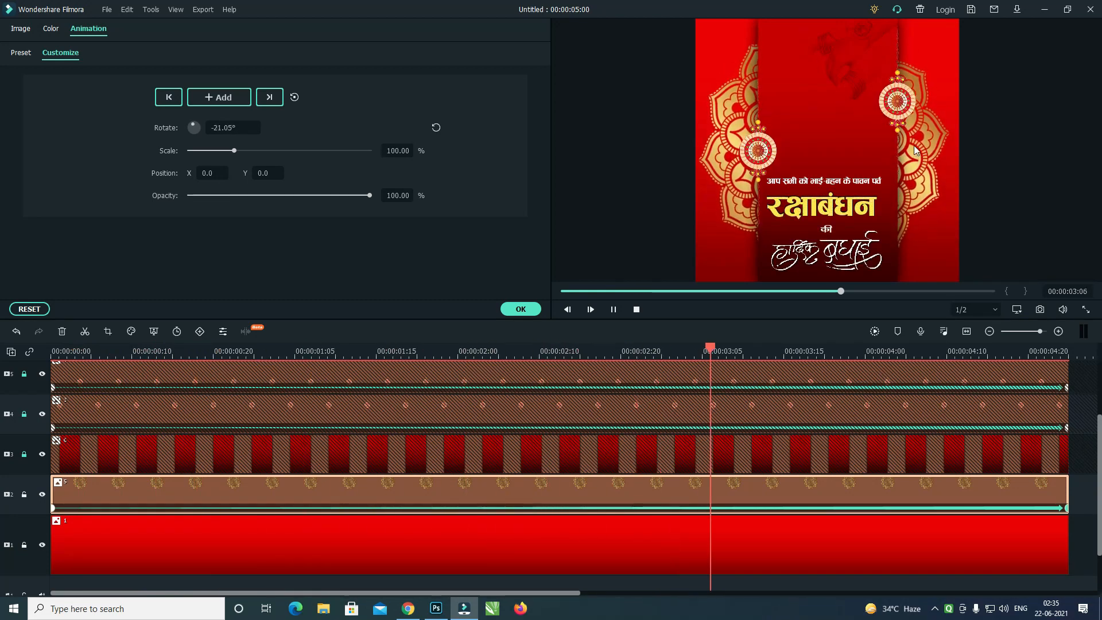
key(space)
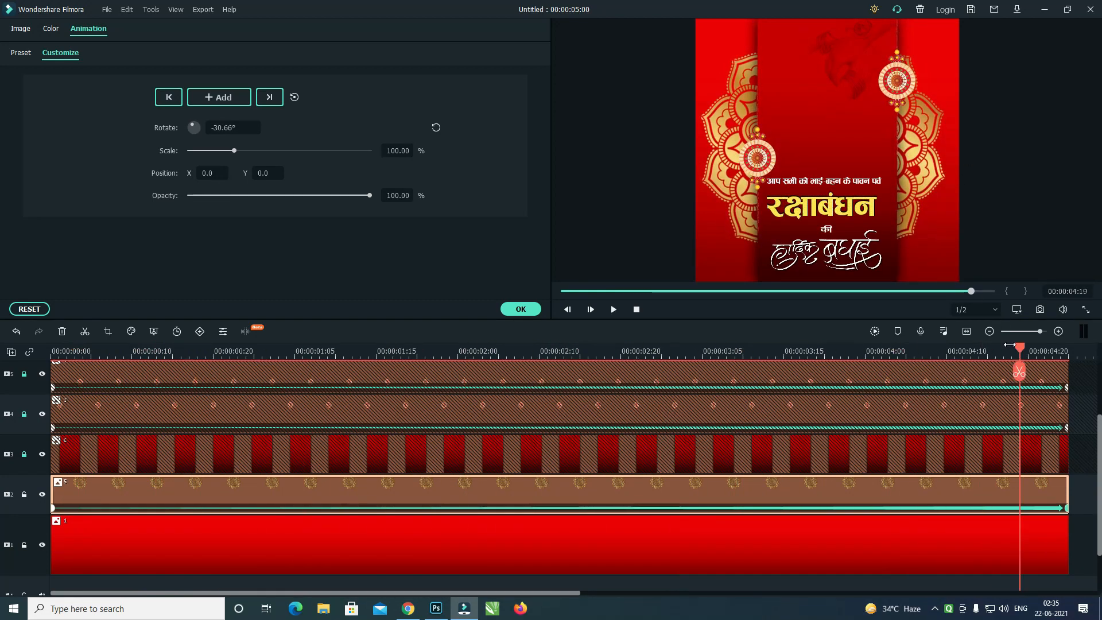
drag(1019, 354, 23, 402)
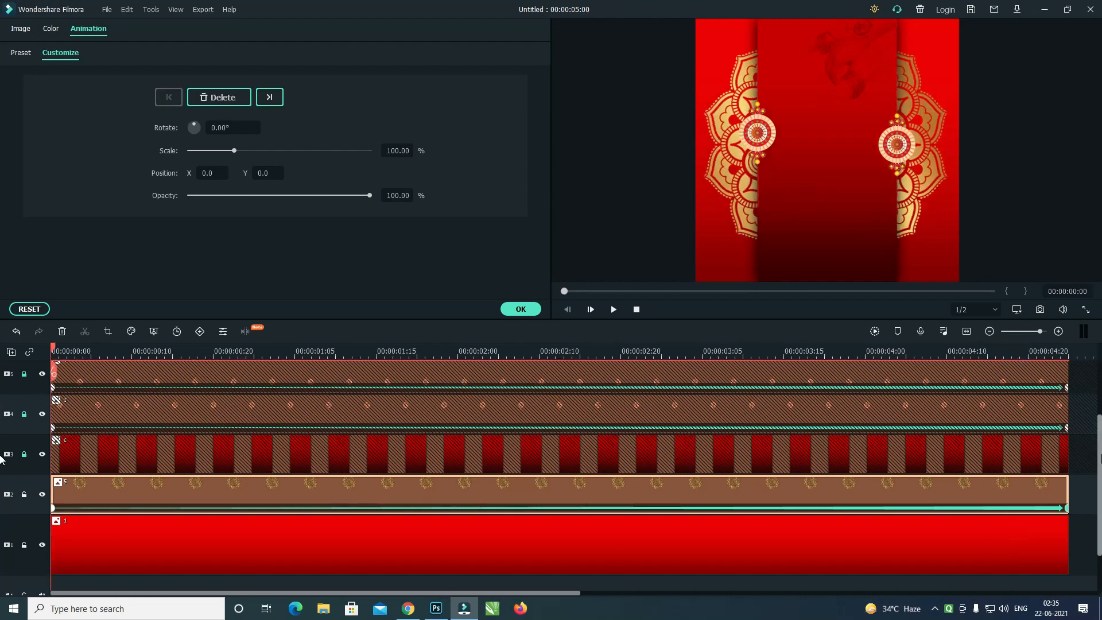
Unlock tracks 3, 4 and 5 and accept the mandala's animation settings.
scroll(2, 438, up, 2)
scroll(3, 439, down, 1)
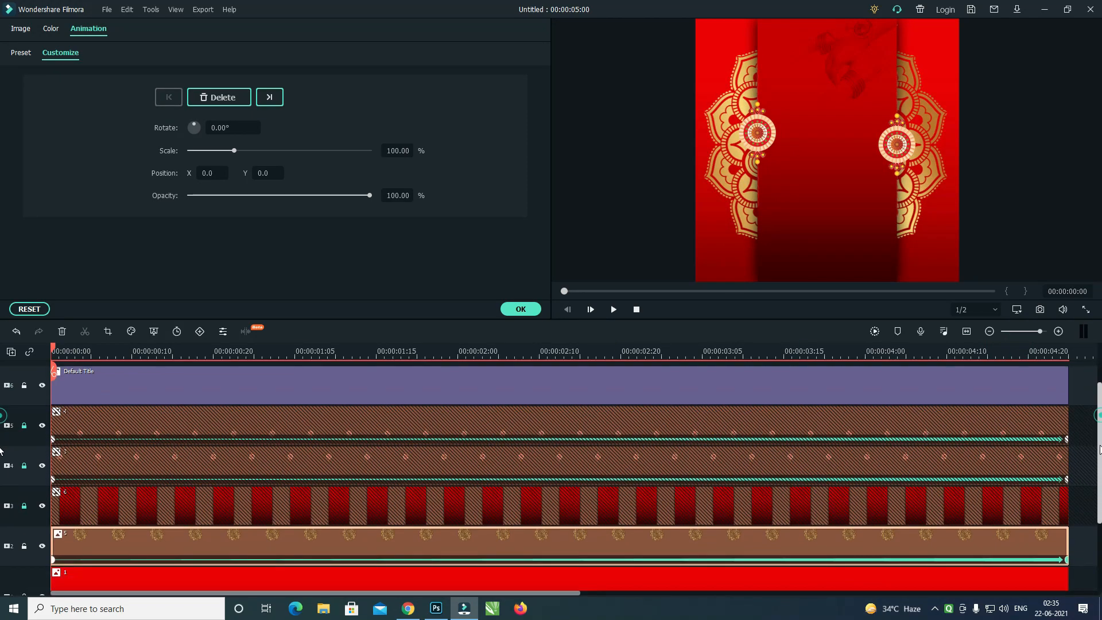
click(24, 449)
click(24, 409)
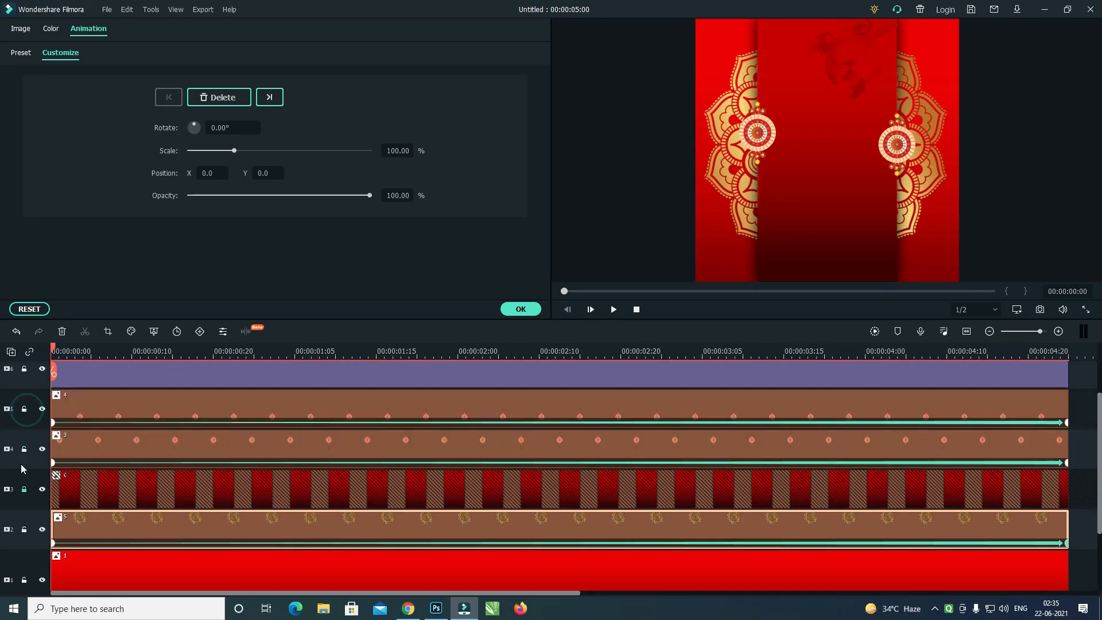
click(23, 489)
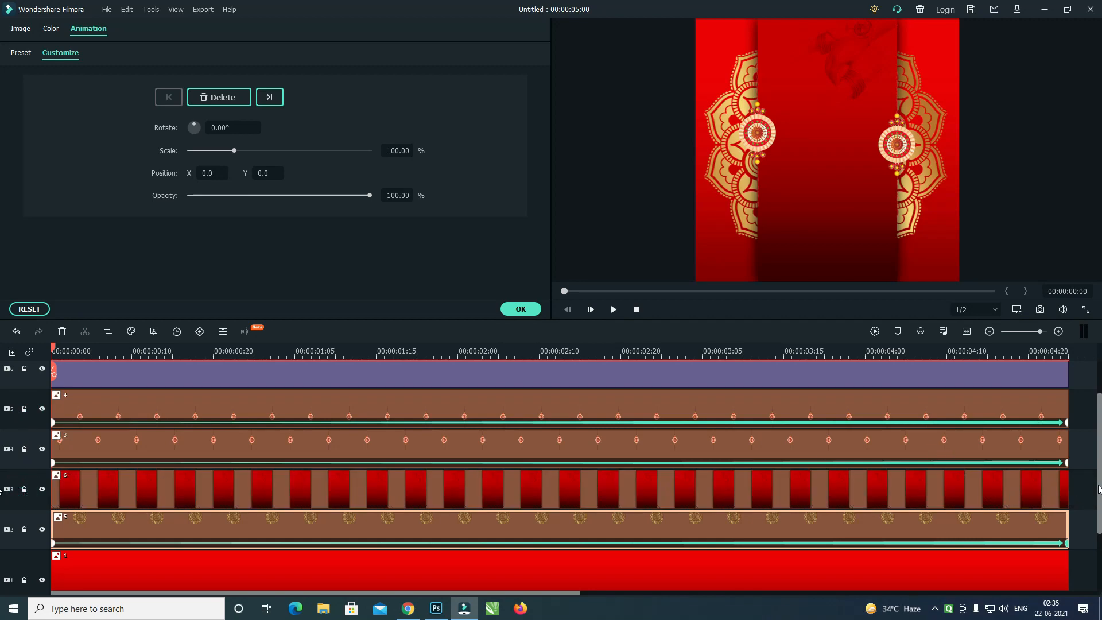
drag(1098, 488, 1099, 456)
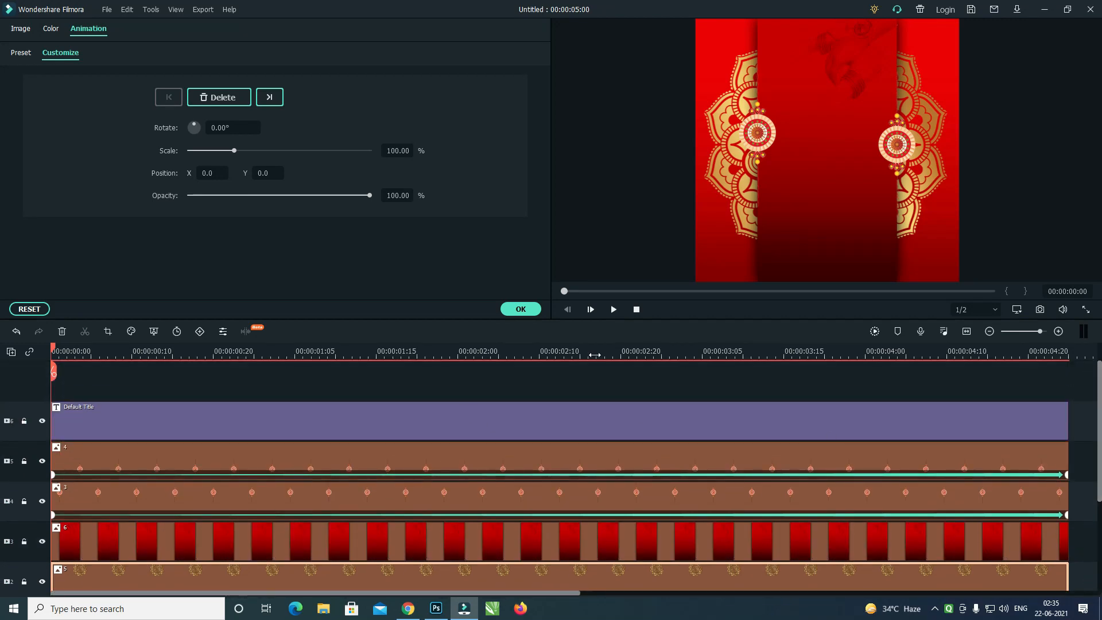
click(520, 310)
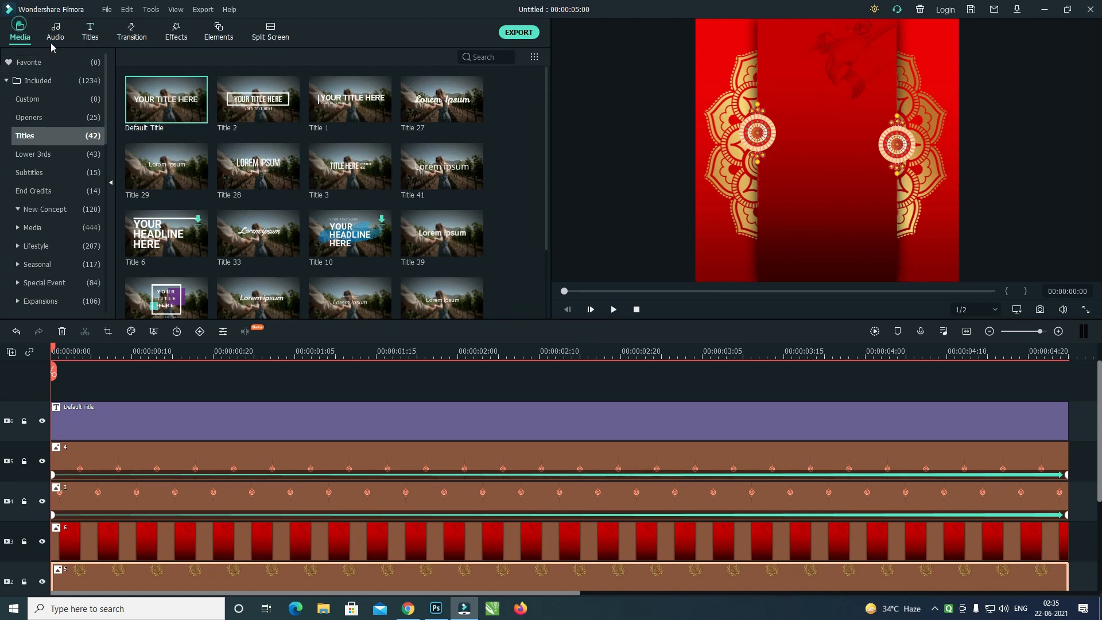
Place the Happy-Rakhsha-Bandhan image on a new track above the title, shrink it, and centre it above the Hindi text.
drag(350, 167, 63, 380)
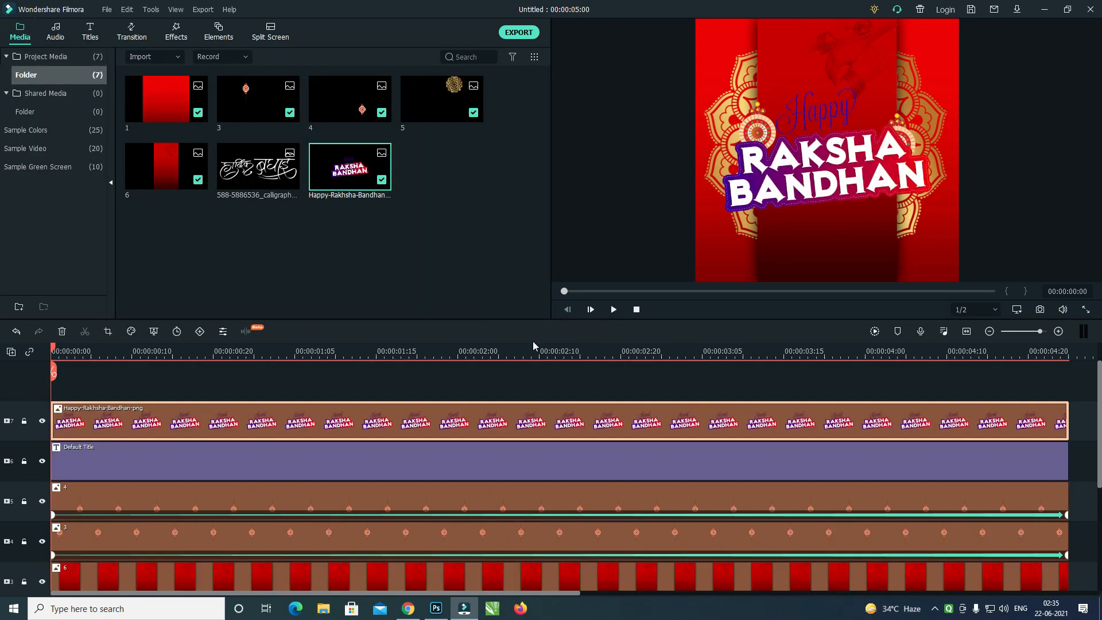
click(882, 192)
drag(958, 280, 755, 111)
drag(731, 70, 807, 122)
drag(873, 170, 877, 176)
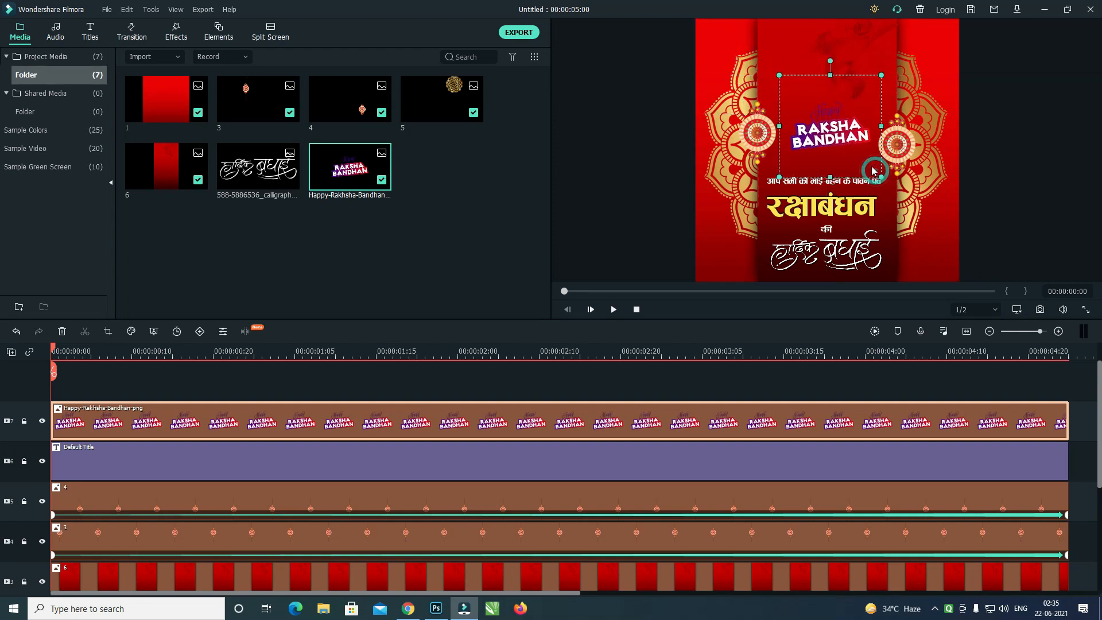
drag(855, 141, 854, 140)
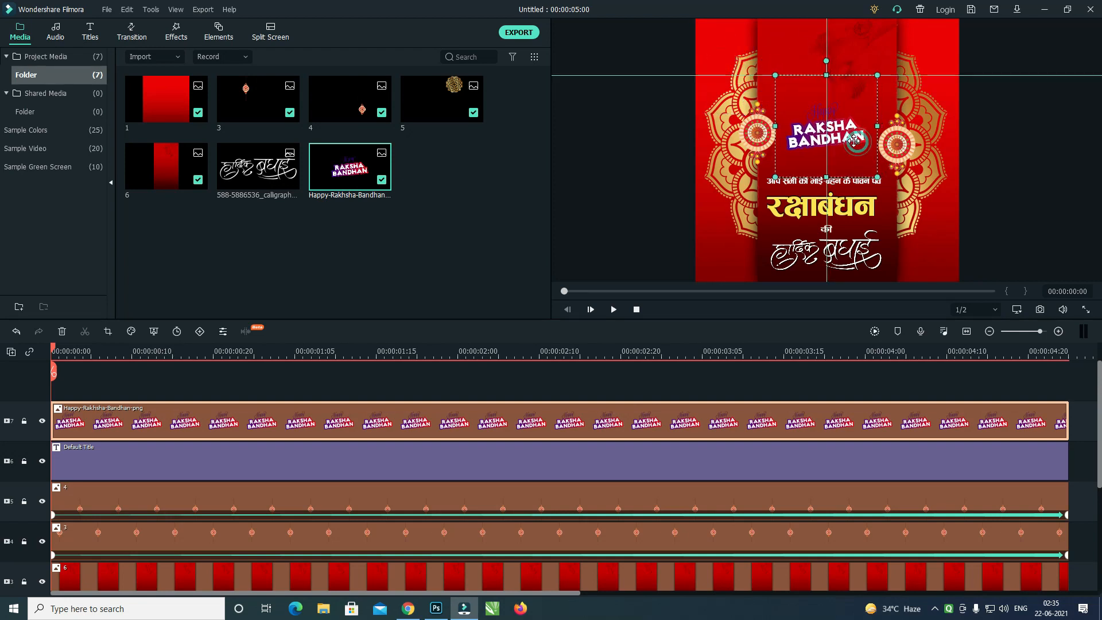
Apply the Fade In preset animation to the Happy-Rakhsha-Bandhan clip and preview it.
double_click(182, 422)
click(17, 29)
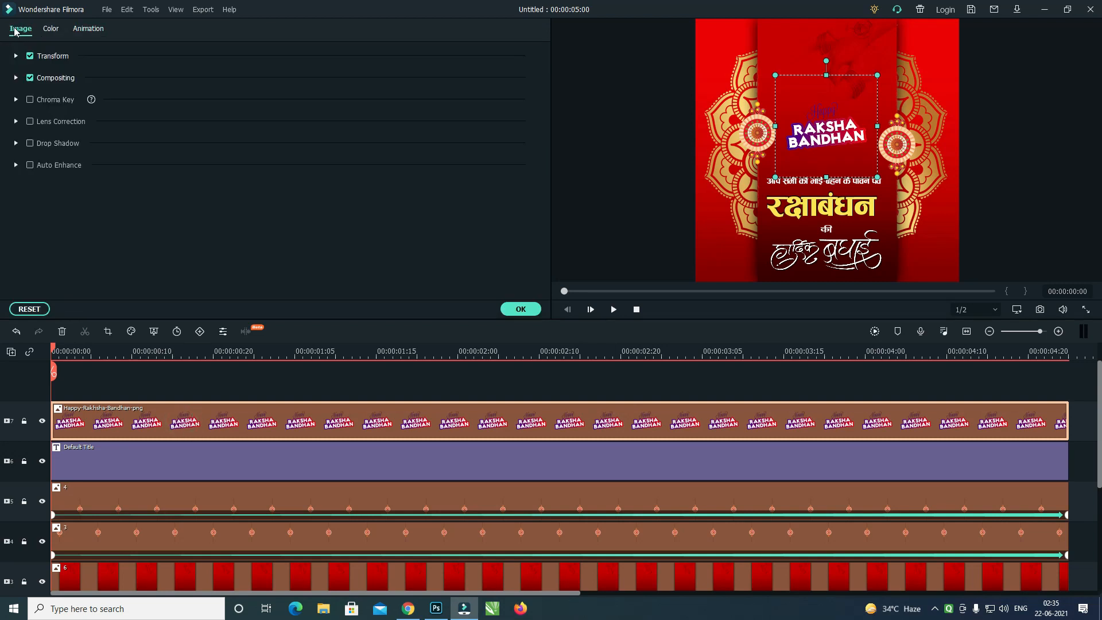
click(102, 31)
click(20, 53)
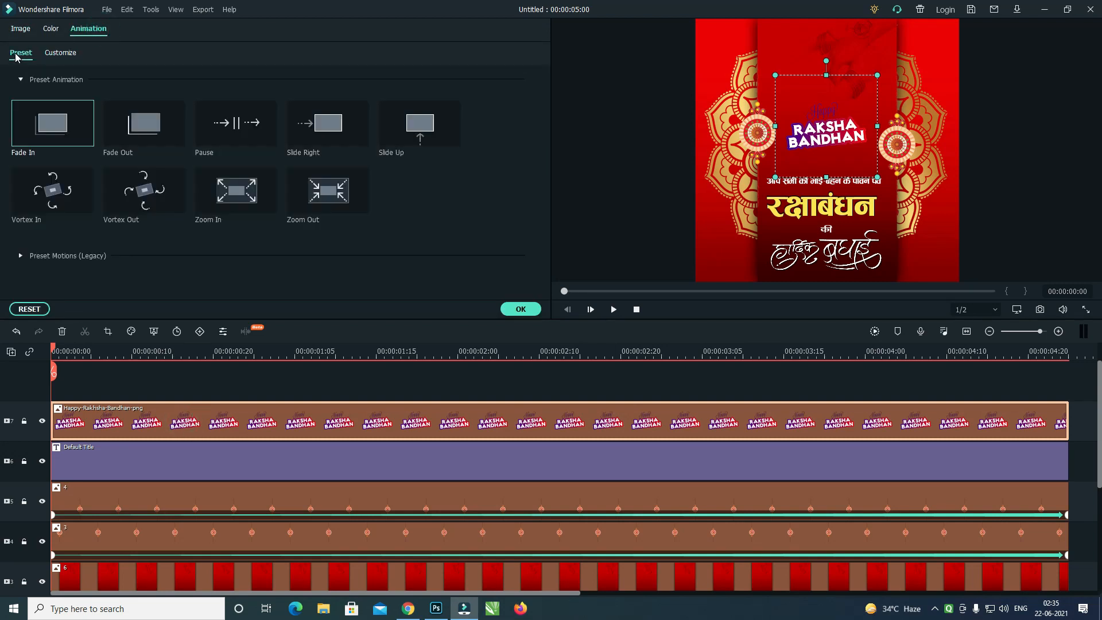
double_click(73, 128)
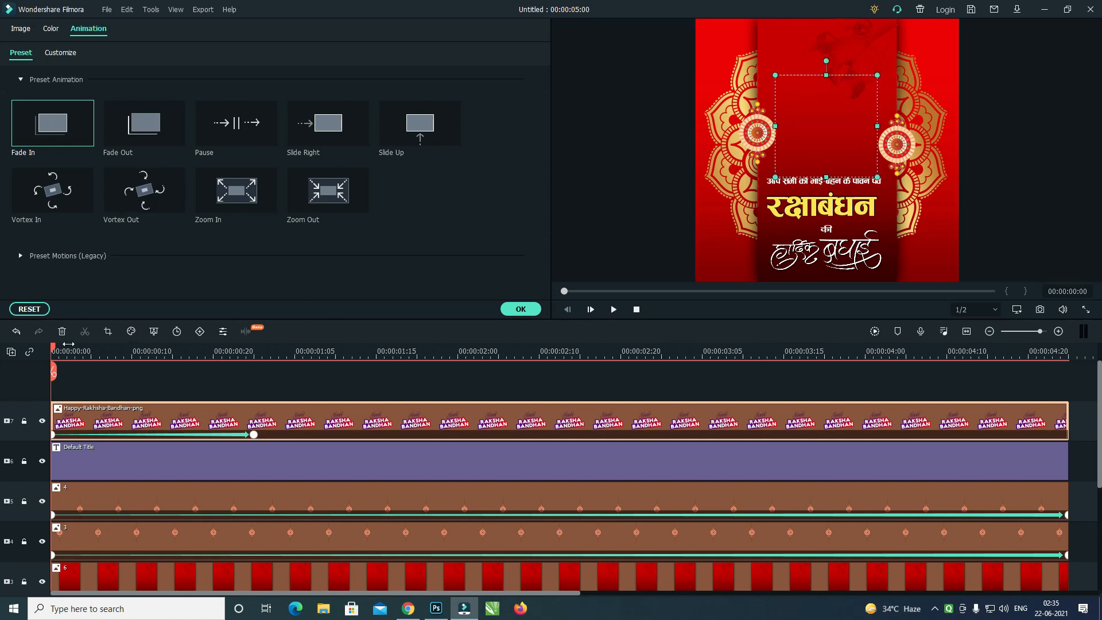
key(space)
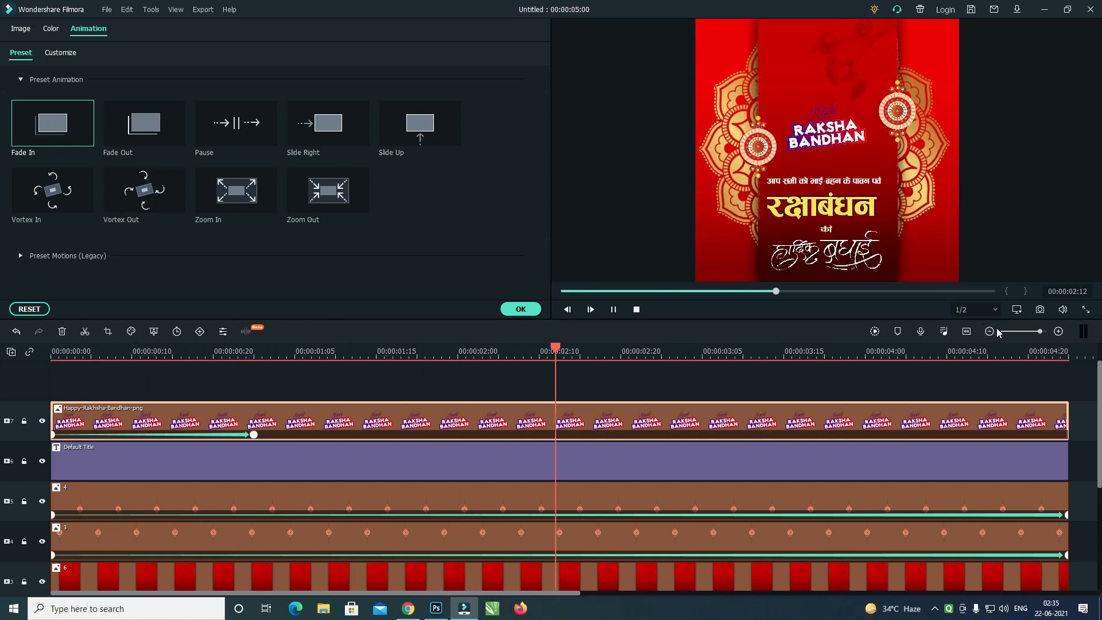
Stop the preview and trim the start of the Happy-Rakhsha-Bandhan clip to about 00:00:00:23.
click(330, 424)
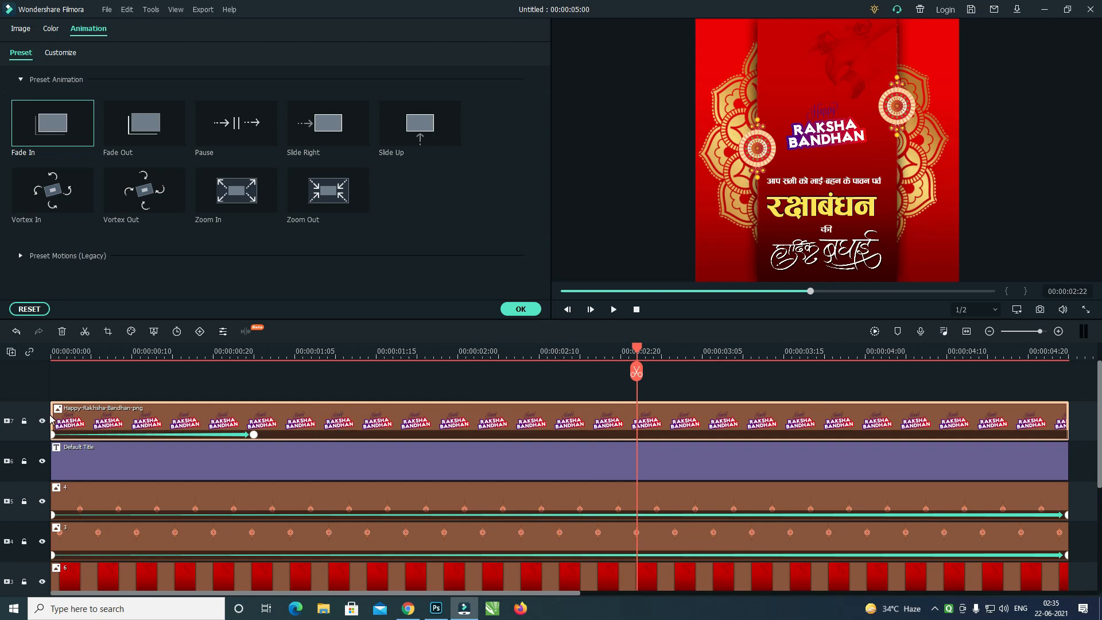
drag(52, 418, 424, 419)
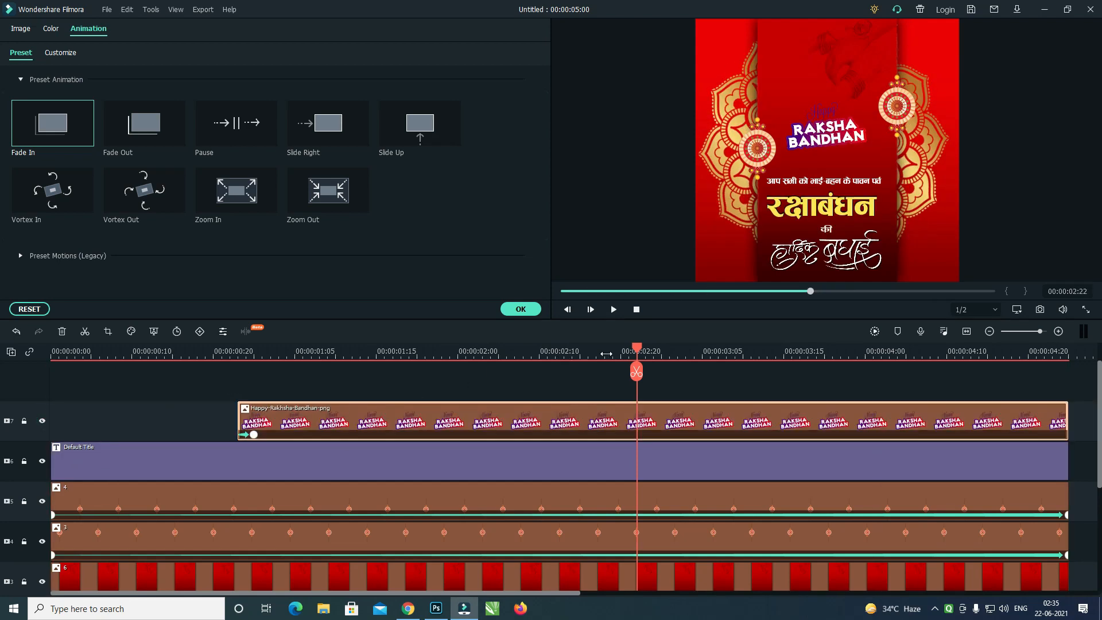
Lengthen the Fade In on the Happy-Rakhsha-Bandhan clip to end at about 00:00:01:21 and preview it from before the clip.
drag(254, 434, 424, 435)
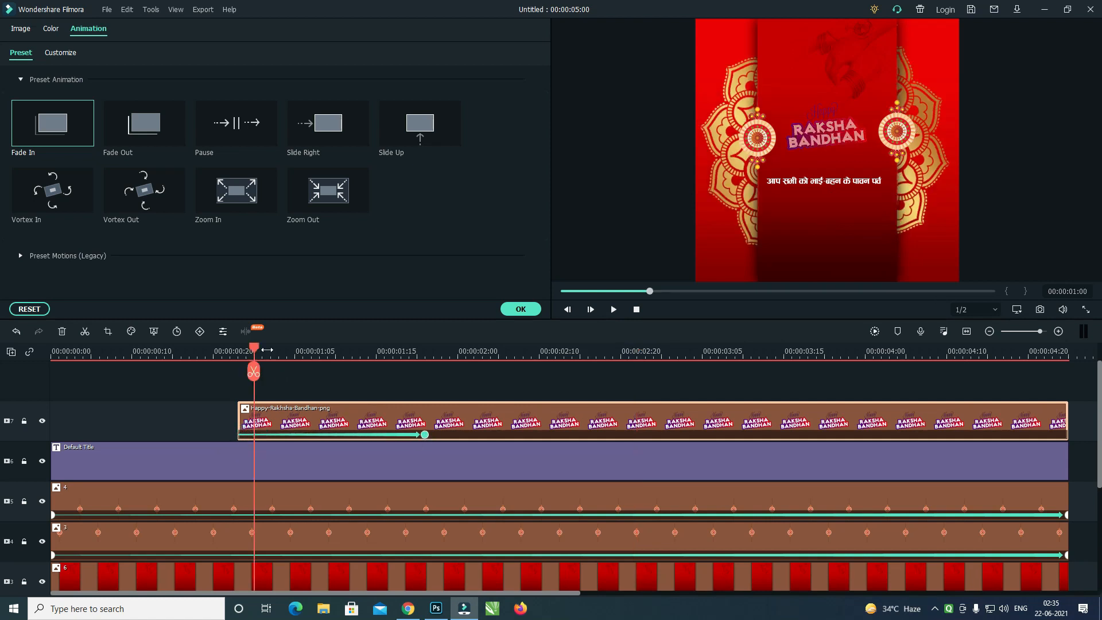
drag(253, 348, 155, 368)
key(space)
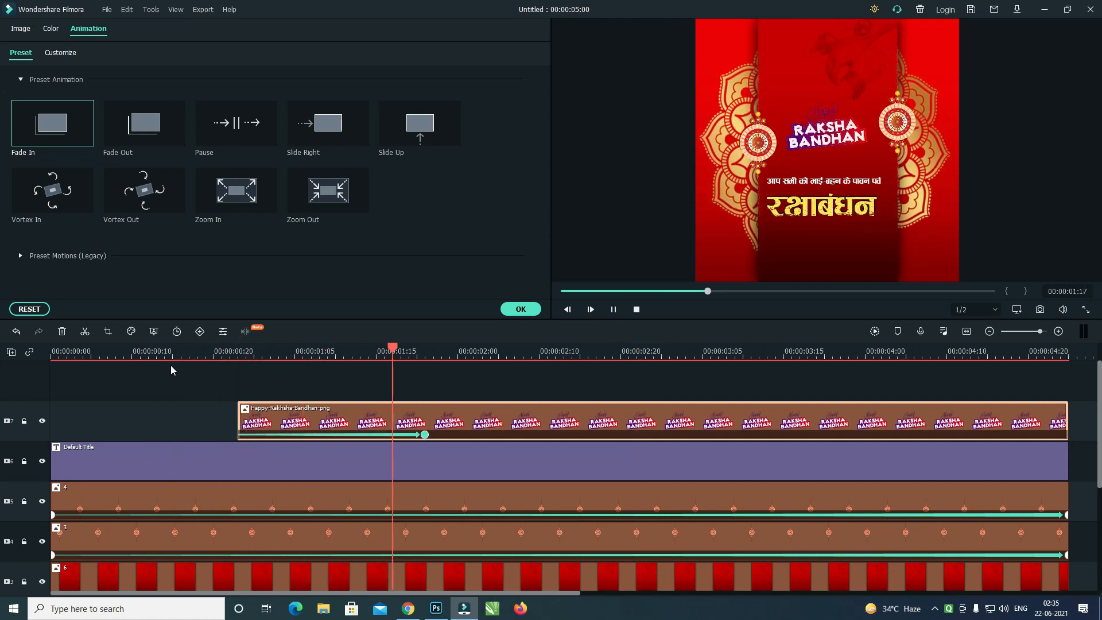
key(space)
Move all clips above the mandala up one track to leave track 3 empty, and accept the open animation settings.
drag(1099, 396, 1098, 490)
click(1088, 454)
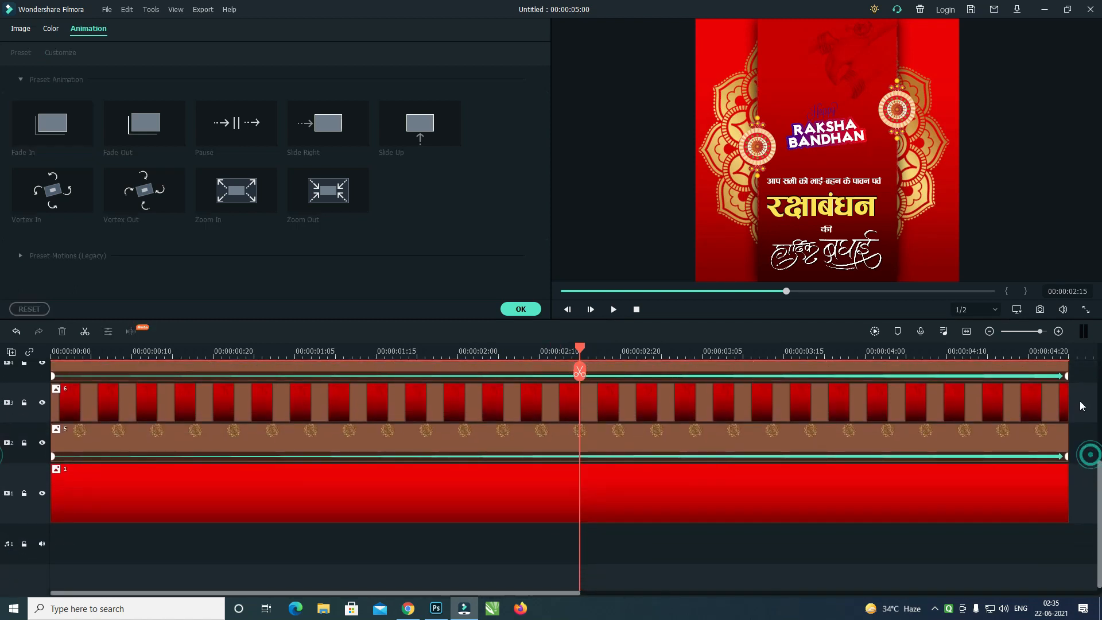
drag(1082, 405, 969, 427)
drag(1003, 494, 312, 374)
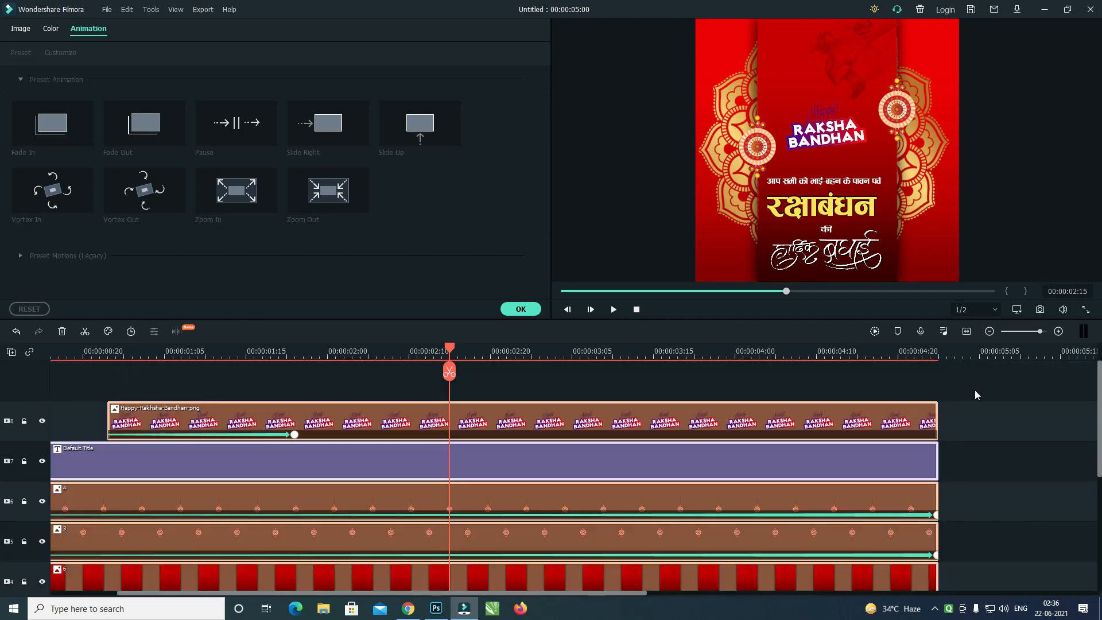
scroll(974, 488, down, 3)
click(966, 487)
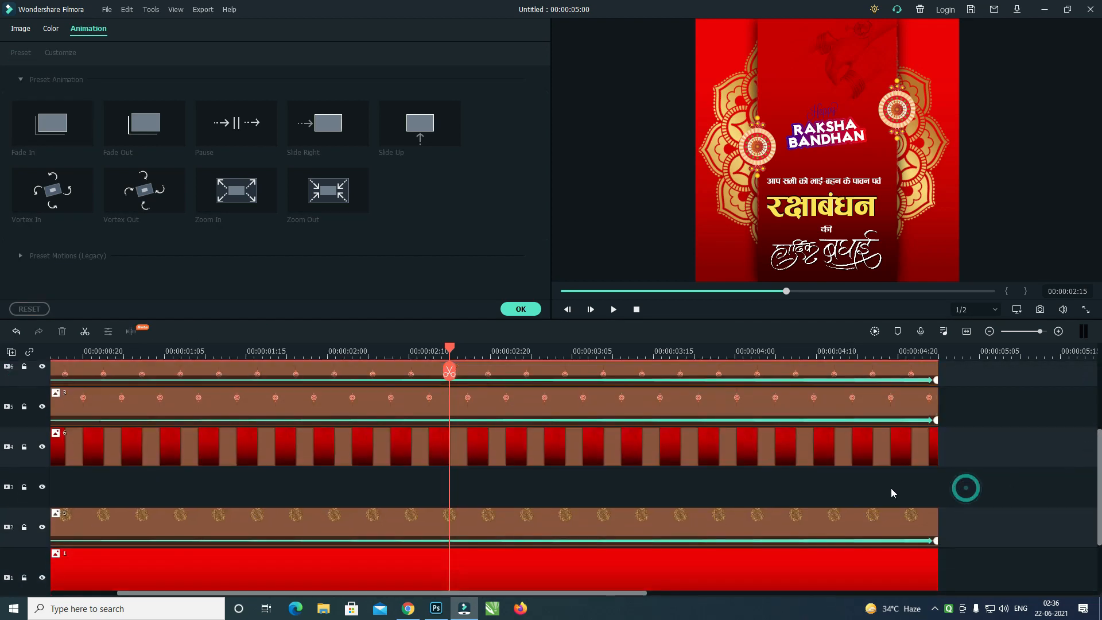
click(520, 309)
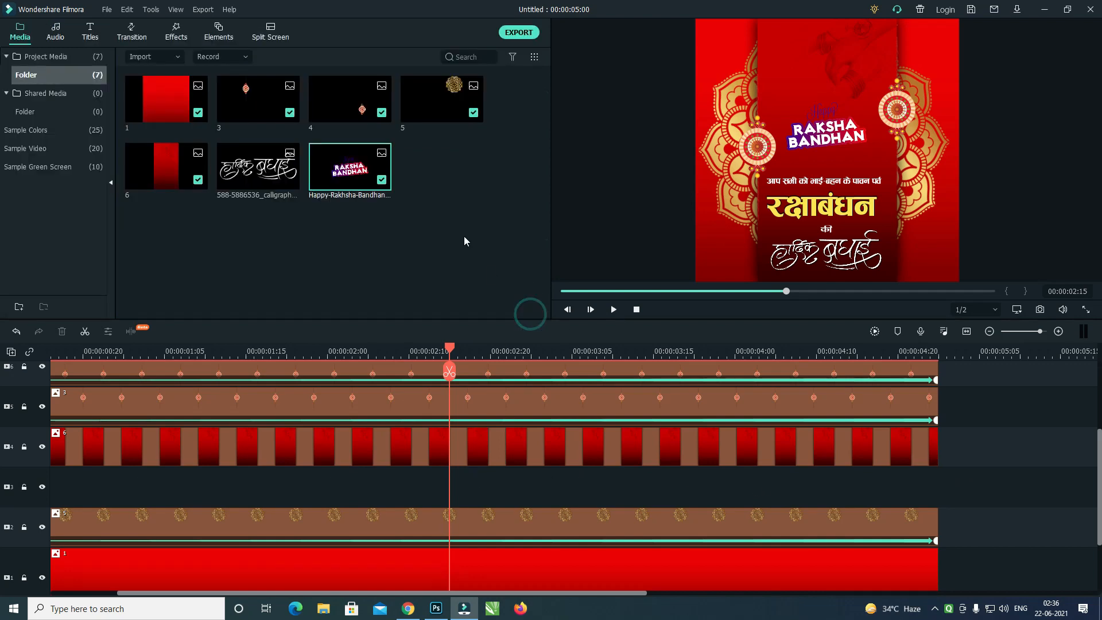
Import the "Template Video Background _ light Effect" video from the video teamplates folder on Data Two (E:).
double_click(462, 233)
click(55, 360)
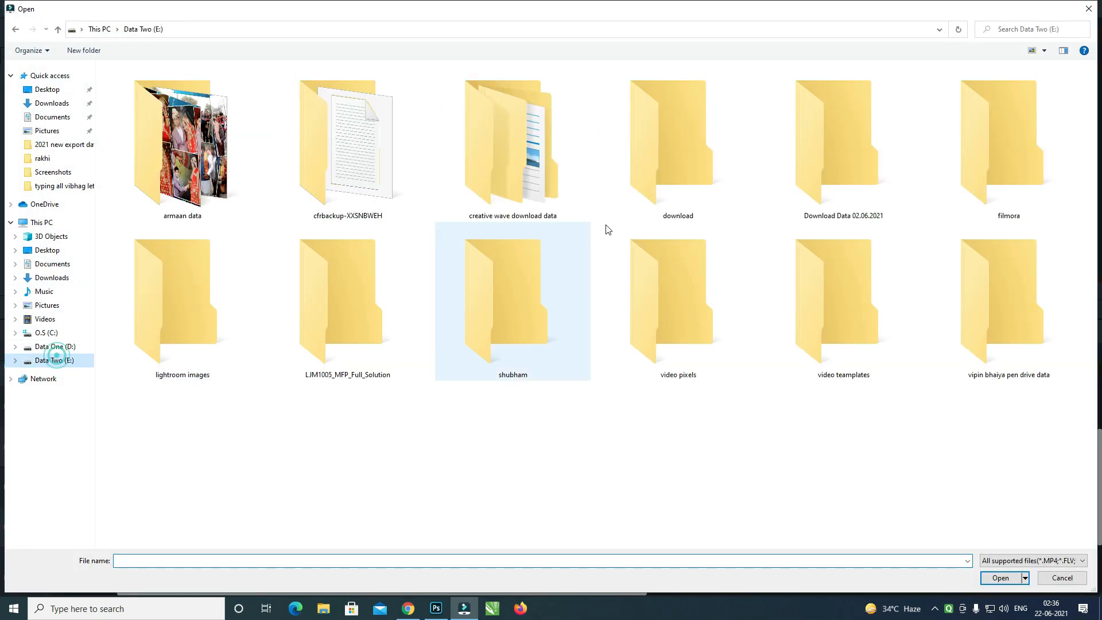
double_click(841, 333)
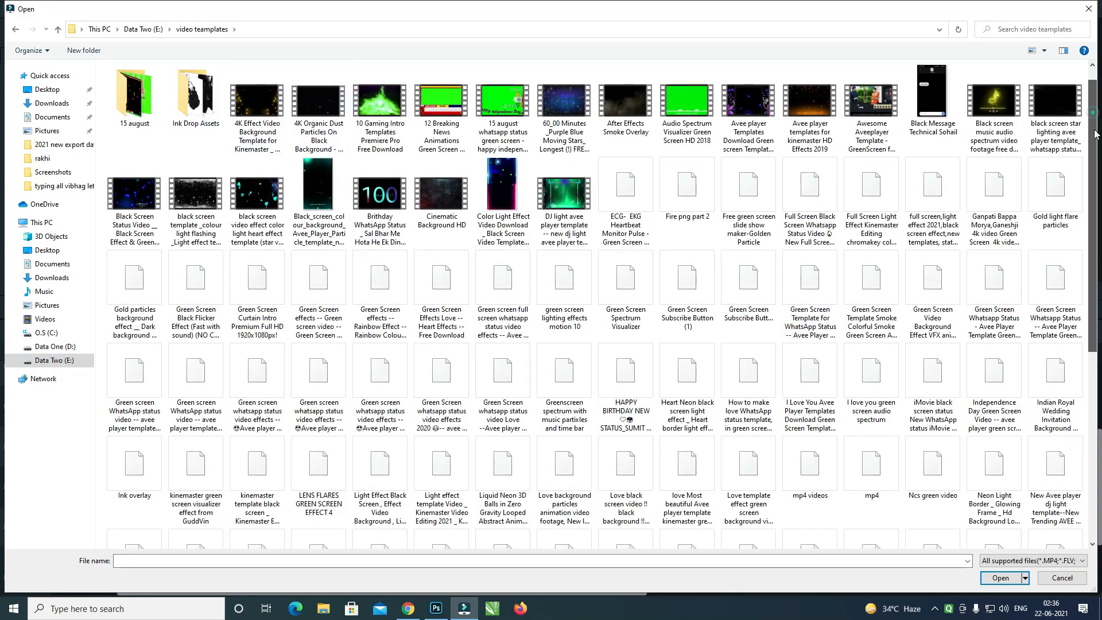
scroll(1085, 213, down, 3)
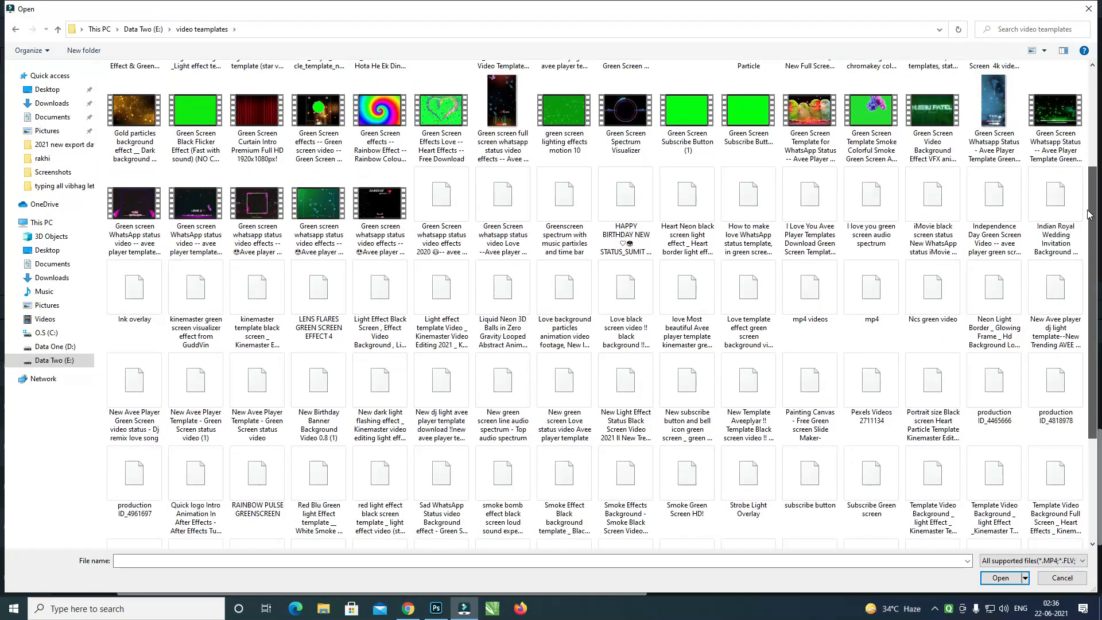
drag(1088, 221, 1088, 252)
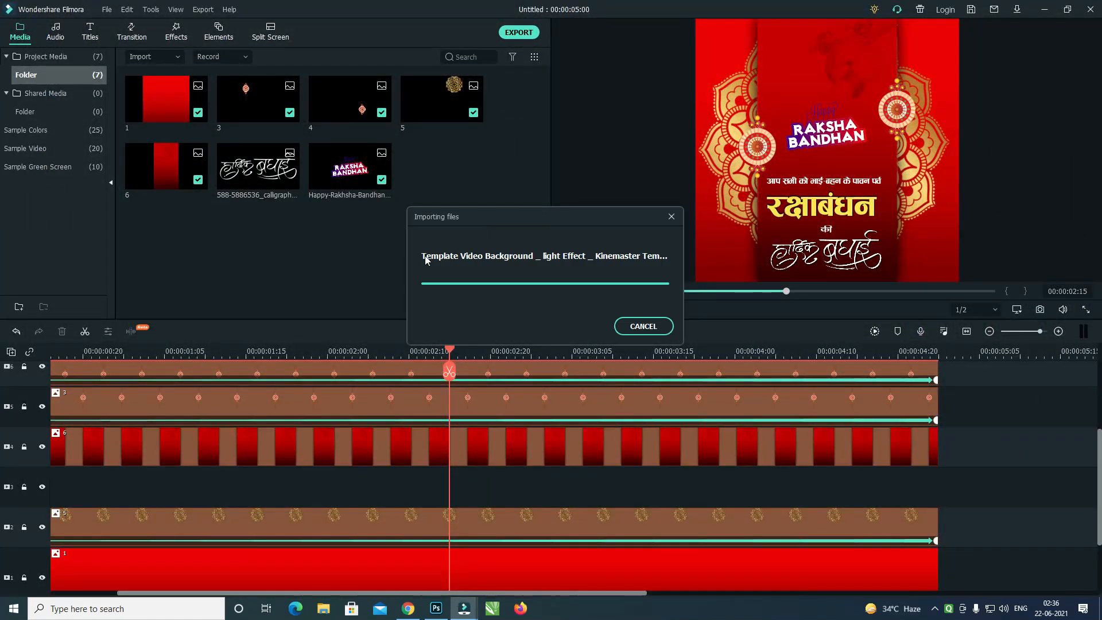
Place the light effect video at the start of track 3, keep the 1080 x 1080 25fps project settings, and trim its end to match the other clips.
drag(442, 167, 1, 491)
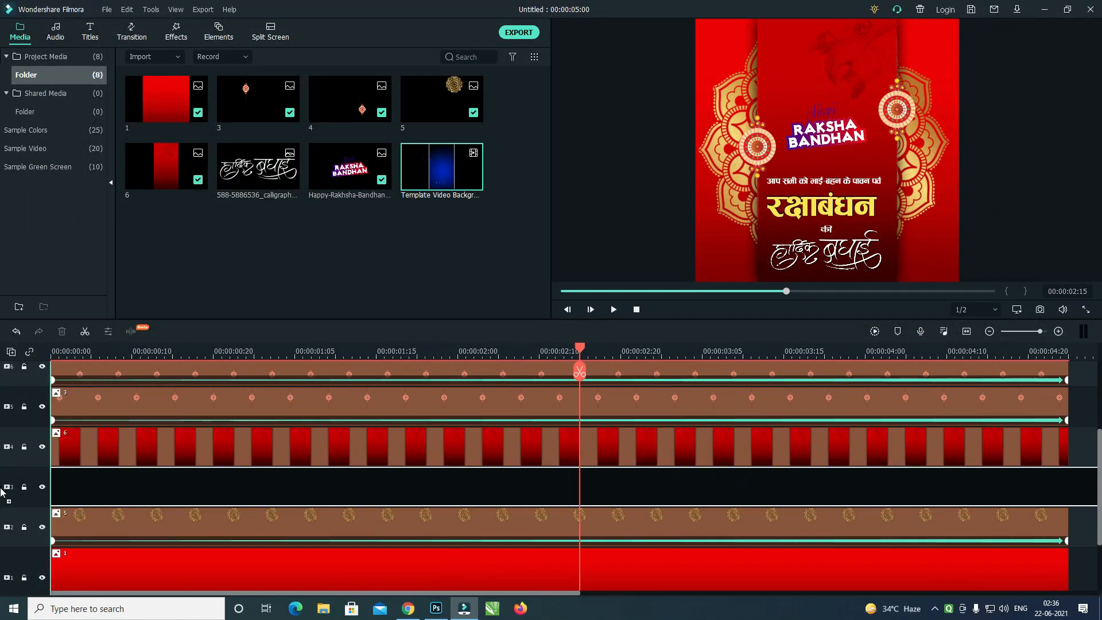
drag(900, 354, 900, 354)
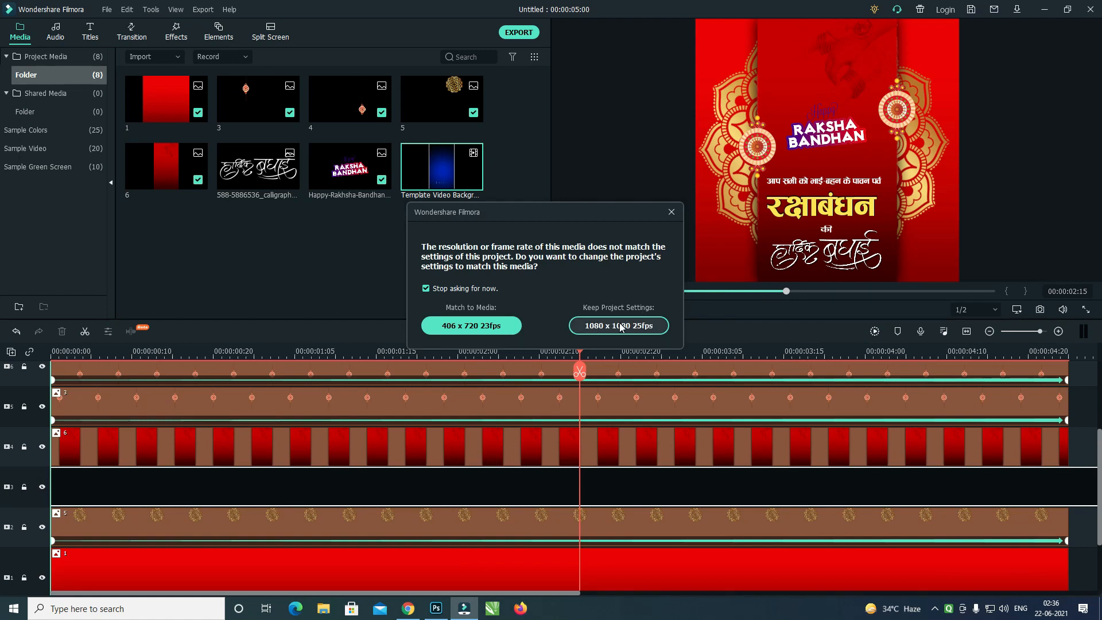
click(967, 332)
drag(1000, 483, 185, 485)
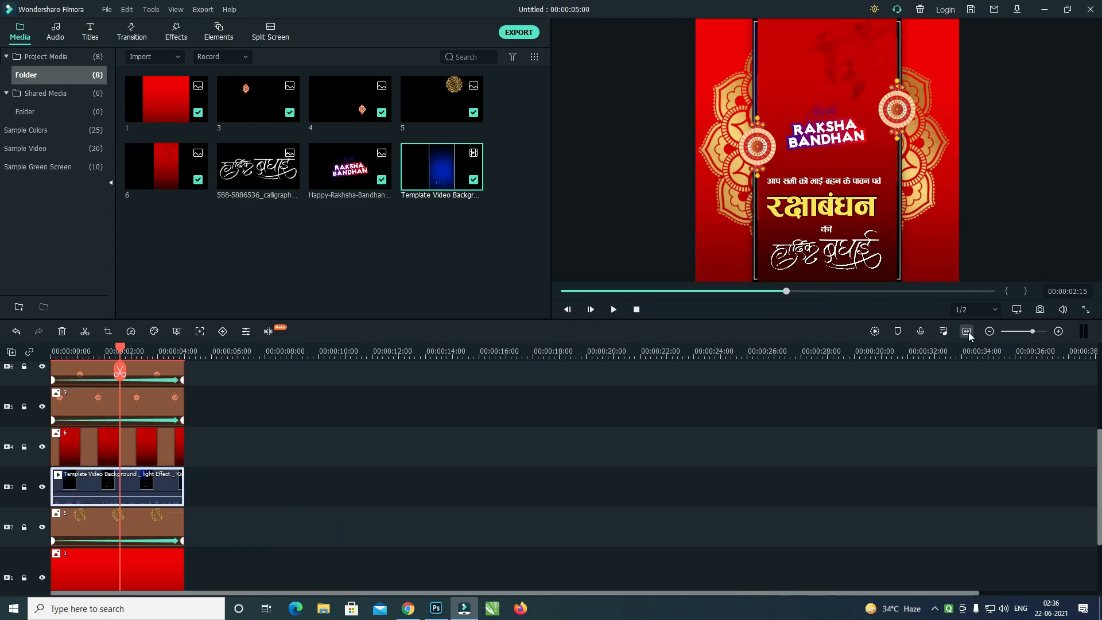
click(967, 332)
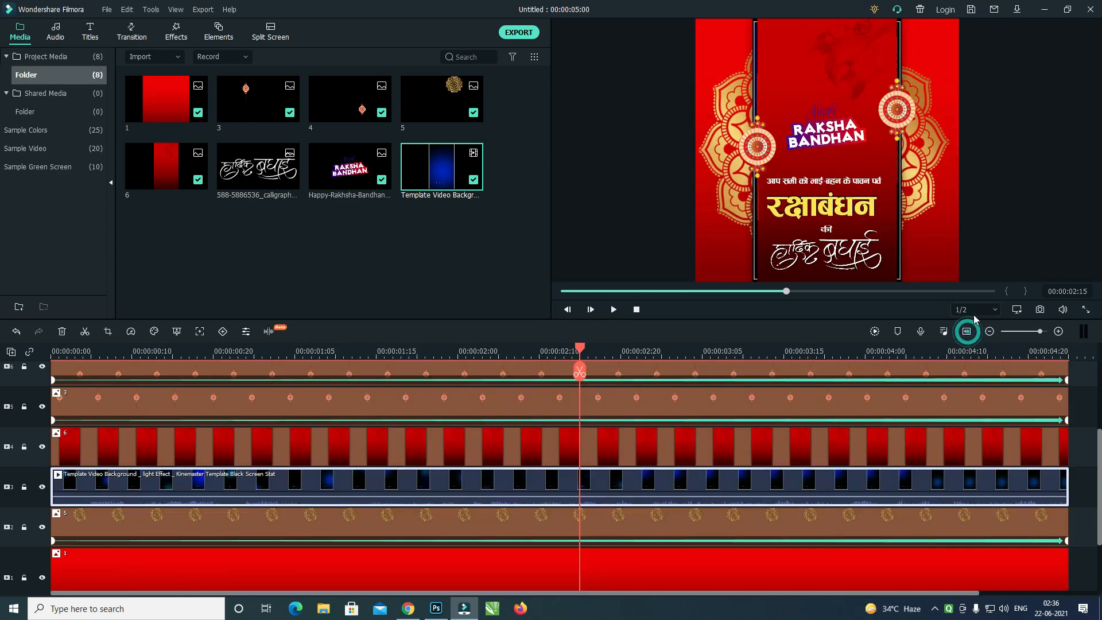
Crop the light effect video with a custom ratio to 386 x 683, cutting off the thin border on all four sides.
double_click(985, 487)
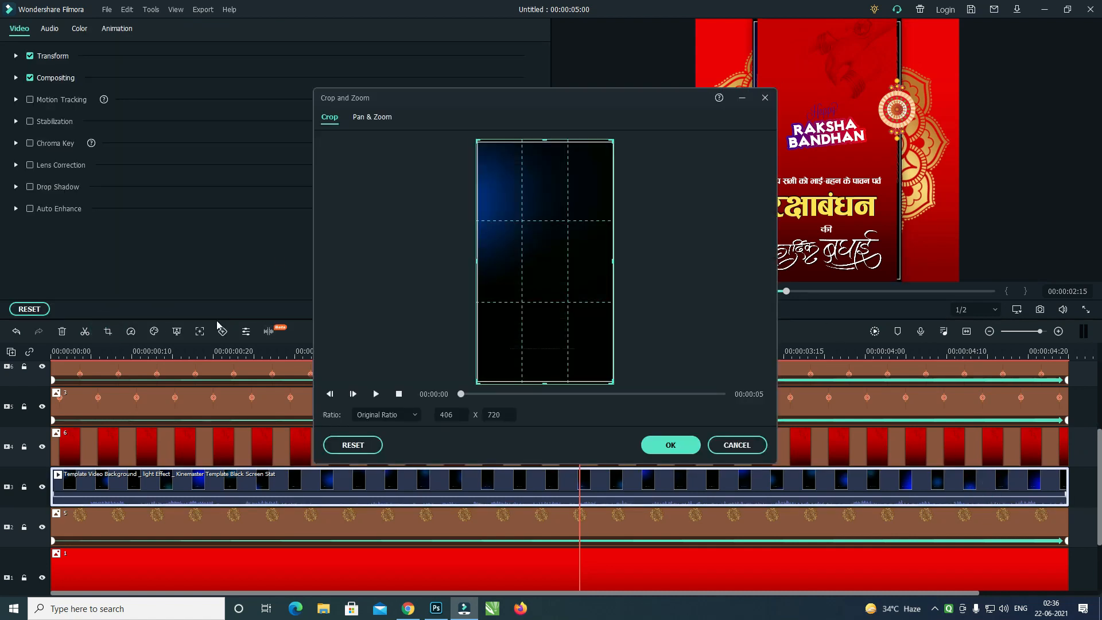
click(401, 415)
click(387, 523)
drag(477, 257, 481, 258)
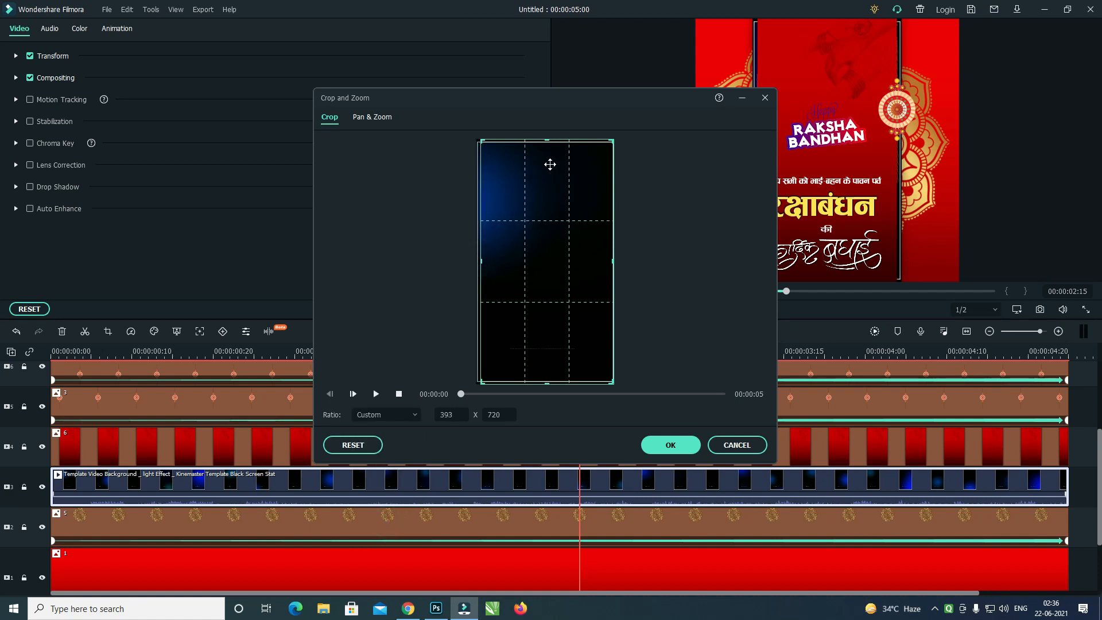
drag(549, 141, 548, 146)
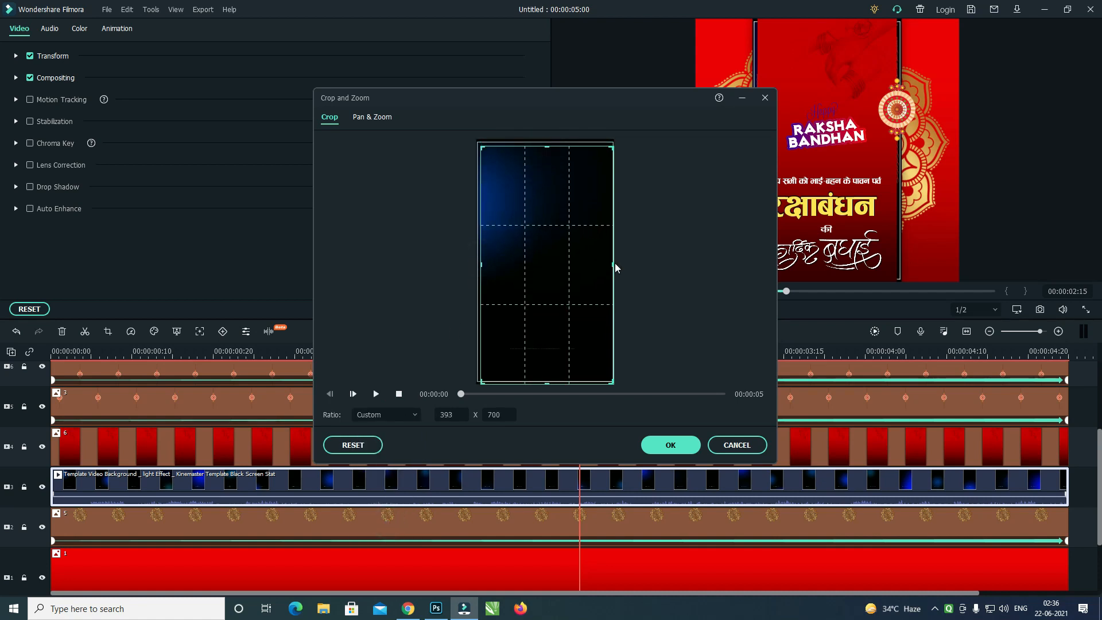
drag(615, 267, 611, 266)
drag(549, 385, 548, 379)
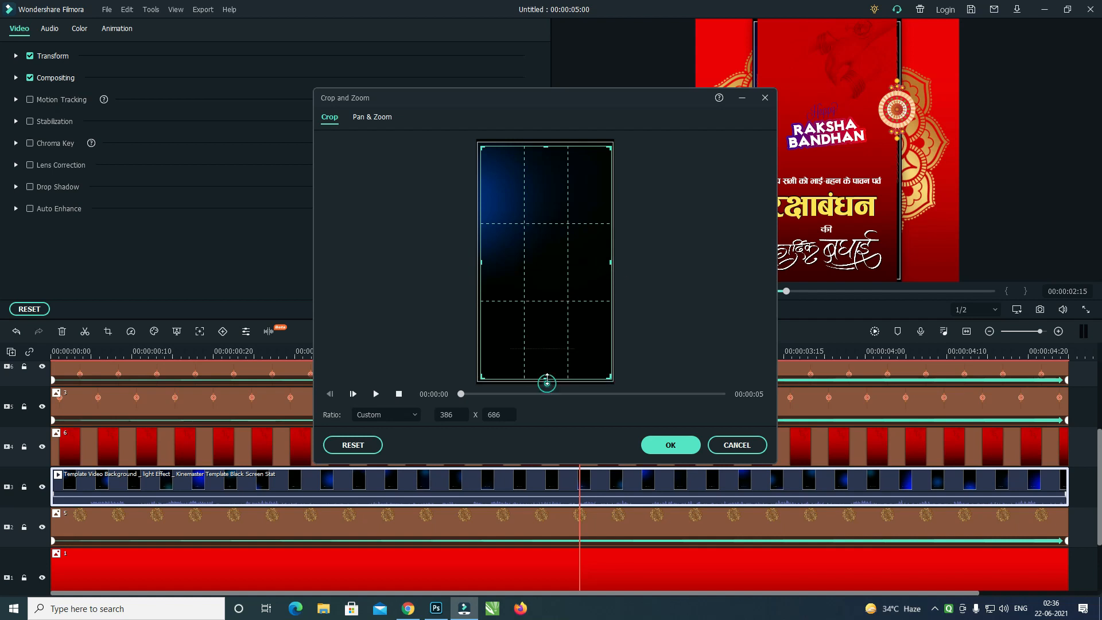
click(671, 445)
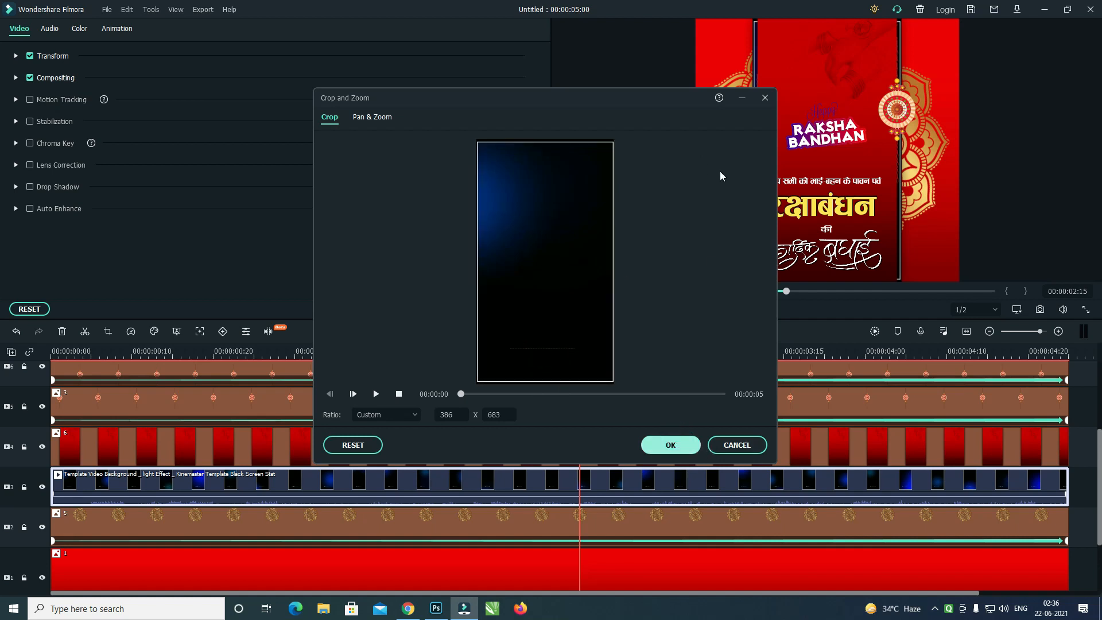
Stretch the light effect video sideways to cover the full width of the frame and accept the change.
drag(751, 150, 694, 151)
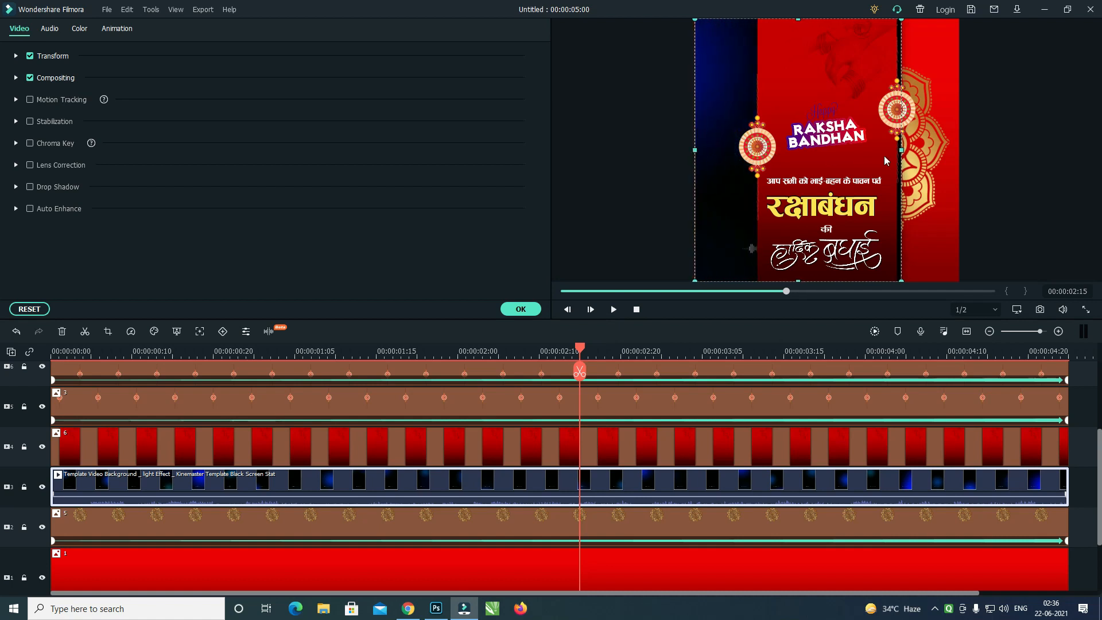
drag(901, 150, 959, 153)
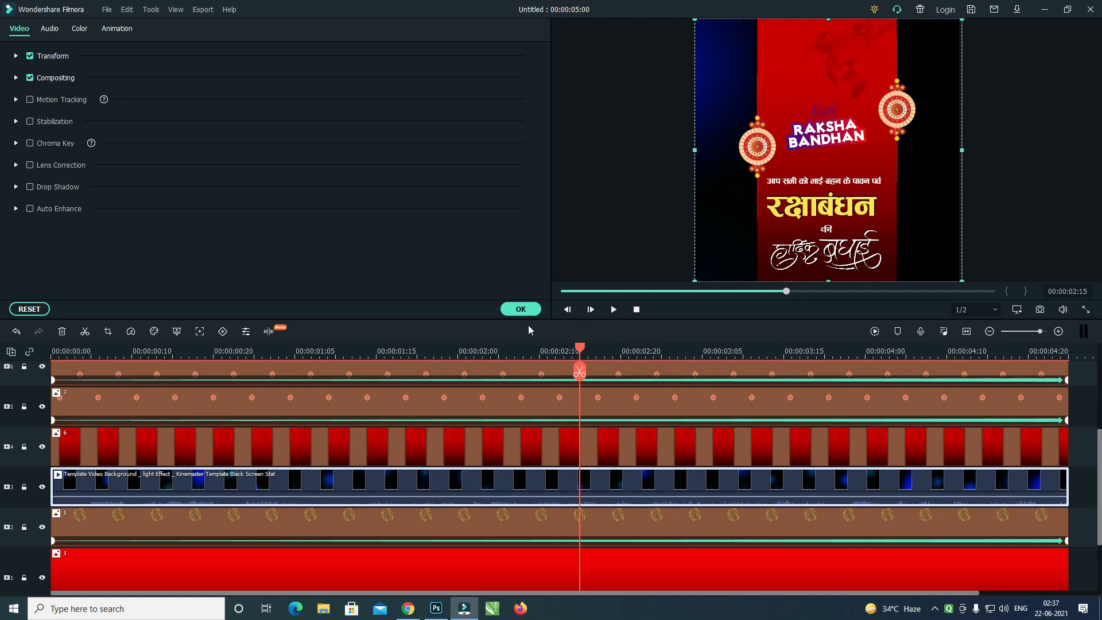
click(518, 309)
Set the light effect clip's blending mode to Screen.
double_click(625, 487)
click(64, 79)
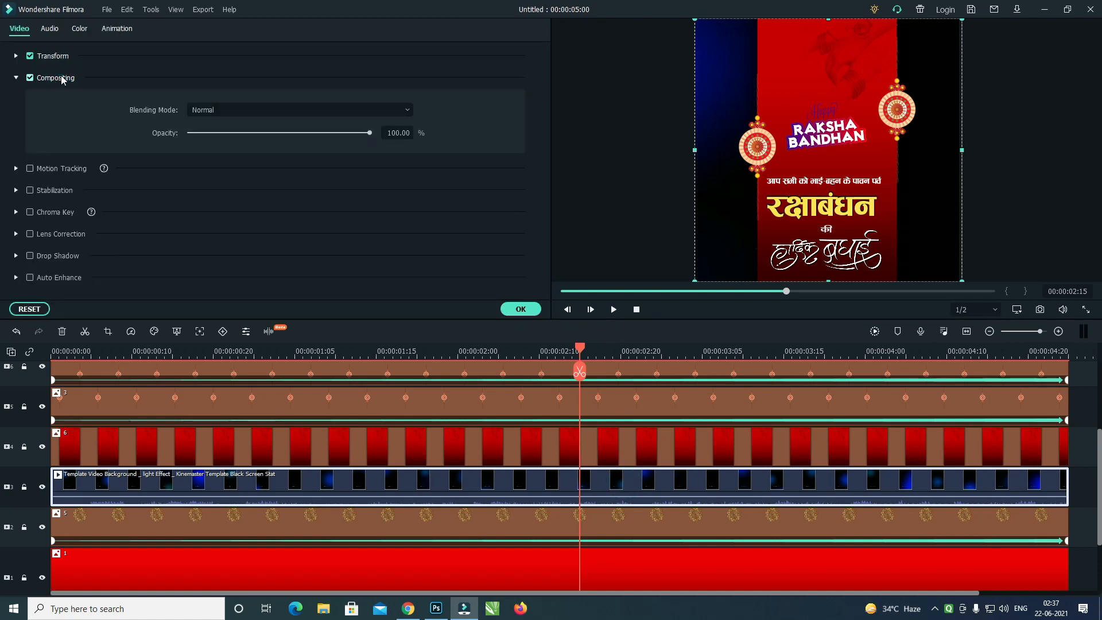
click(295, 110)
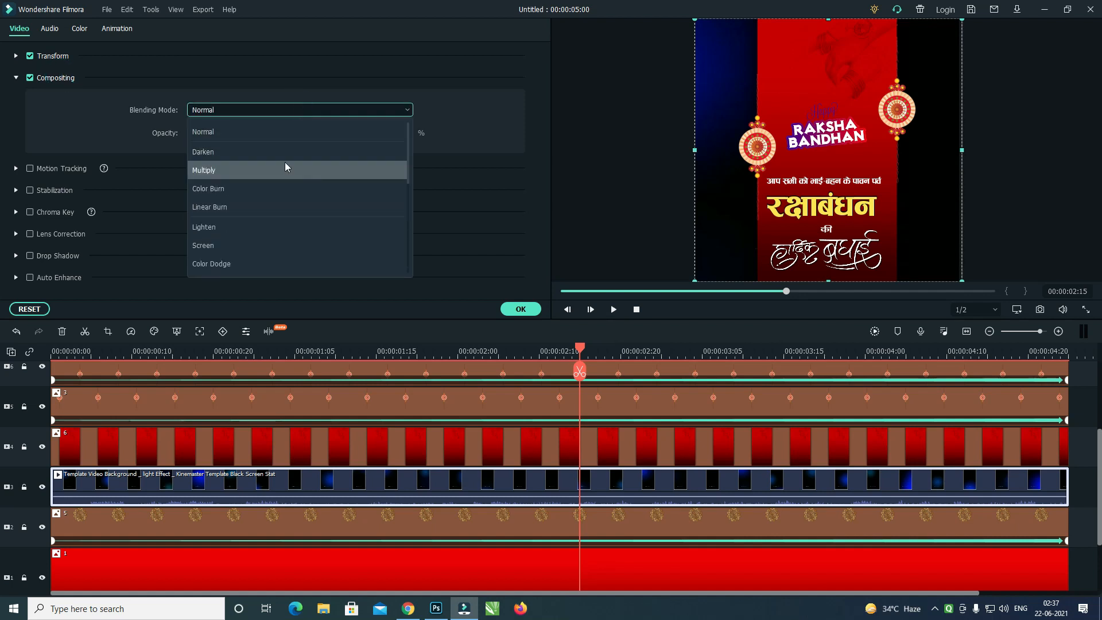
click(225, 245)
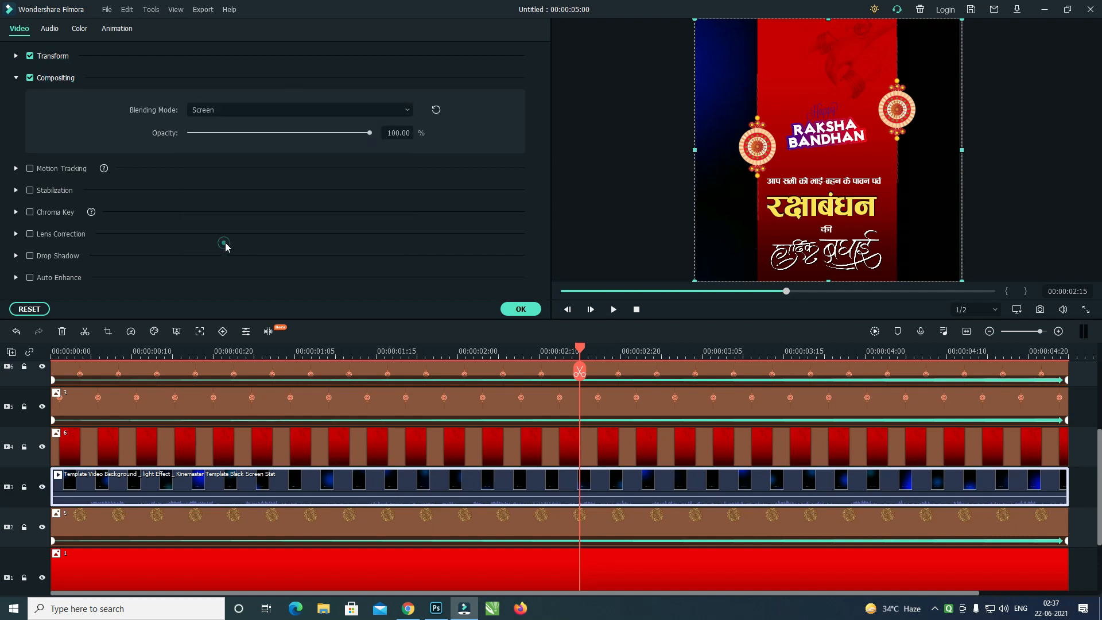
Preview the blended light effect from the start of the timeline and accept the clip's compositing settings.
drag(581, 345, 2, 369)
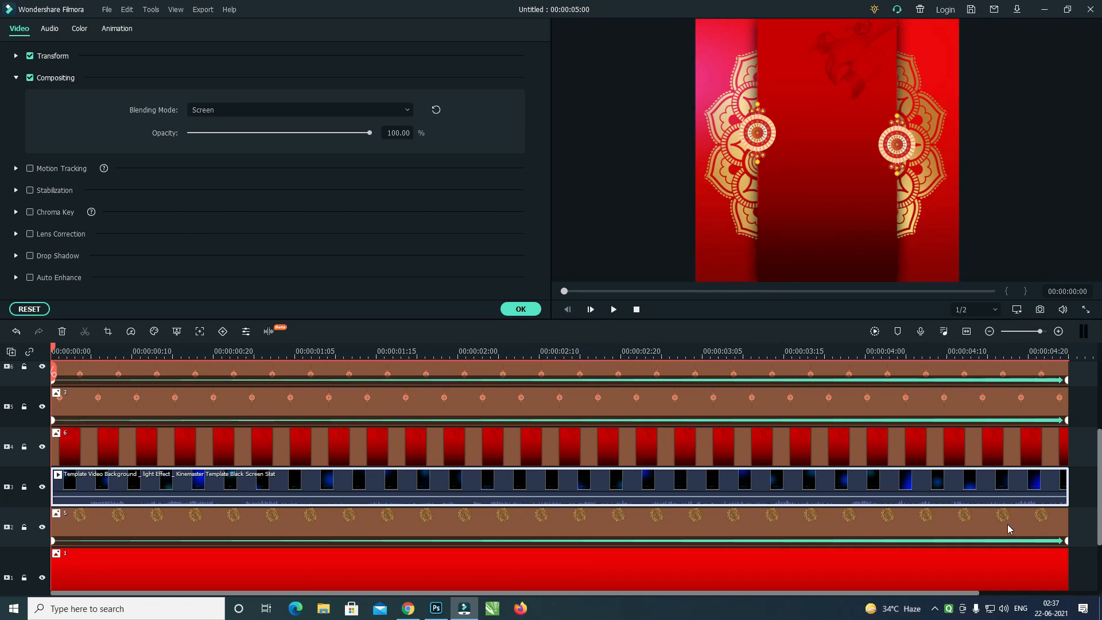
key(space)
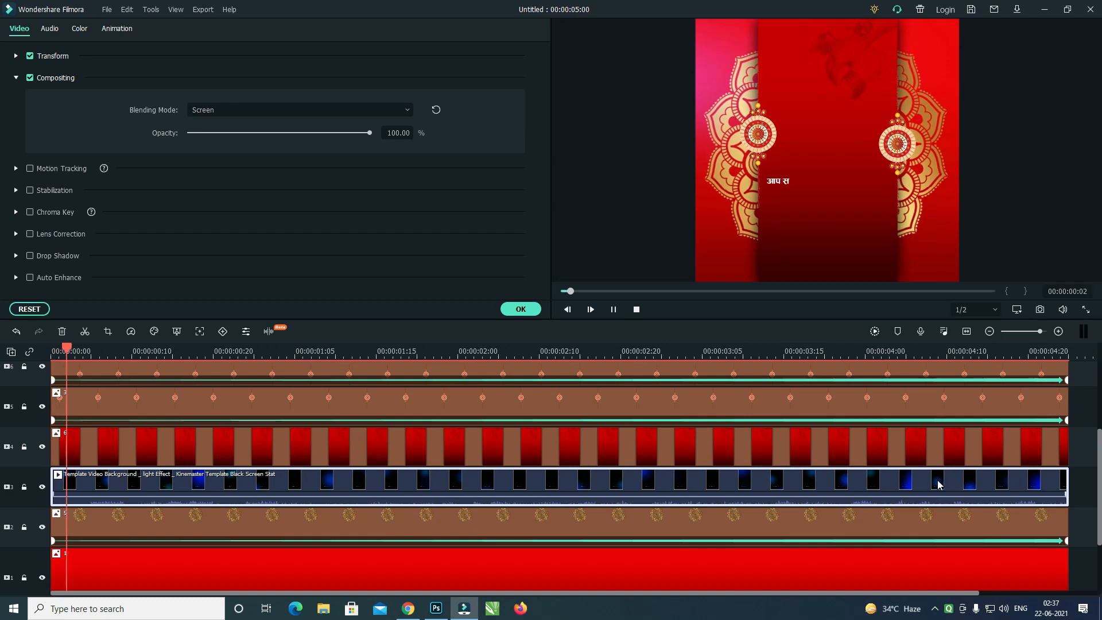
click(824, 495)
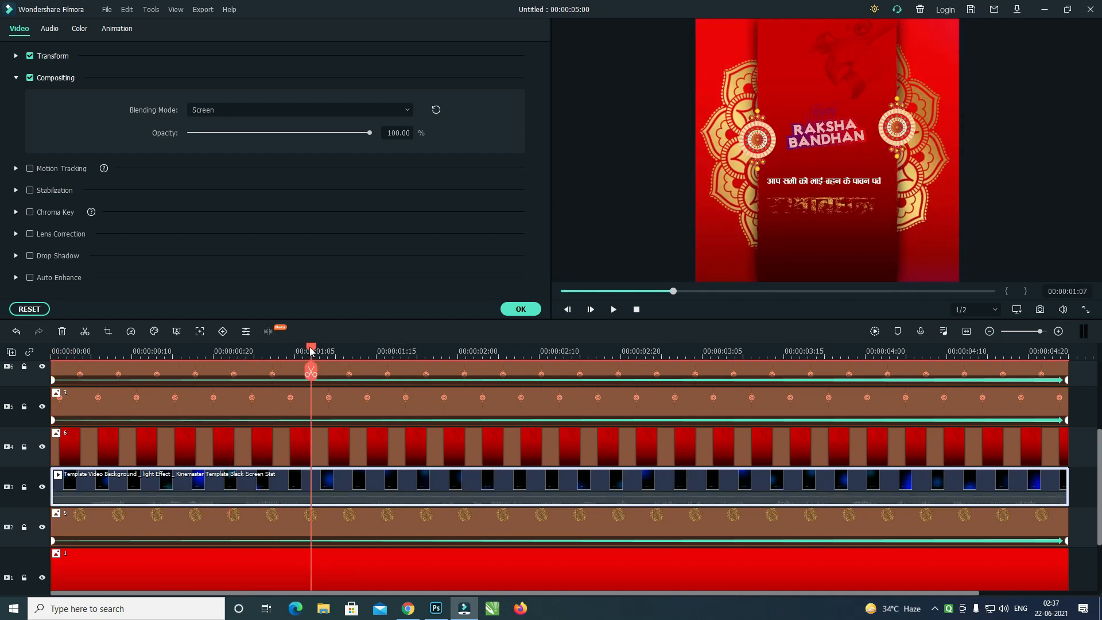
drag(309, 348, 51, 359)
click(537, 310)
key(space)
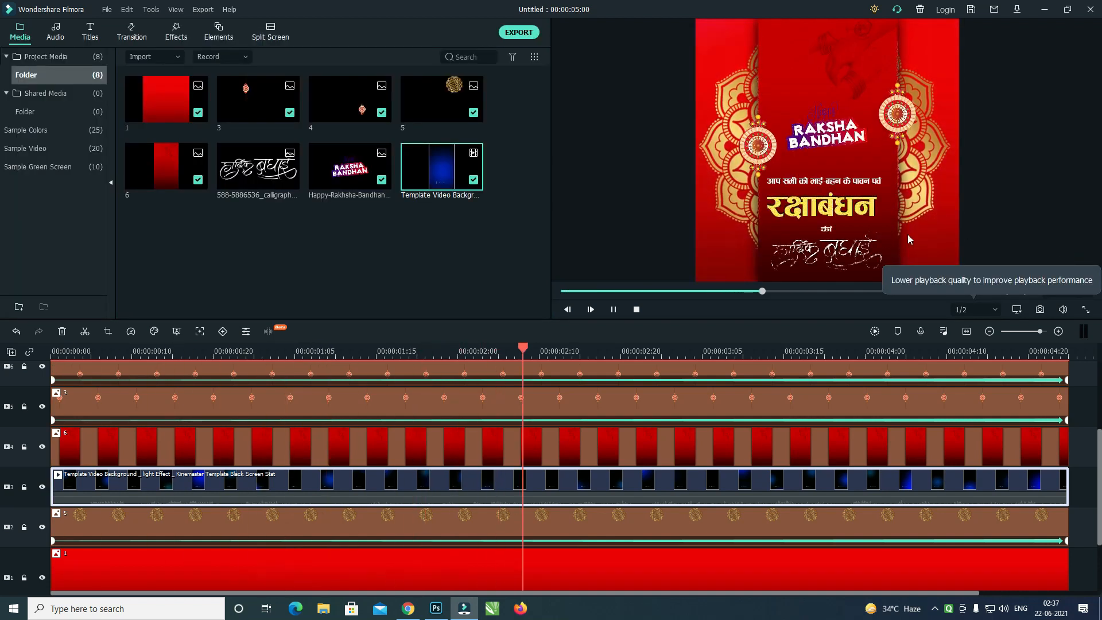
key(space)
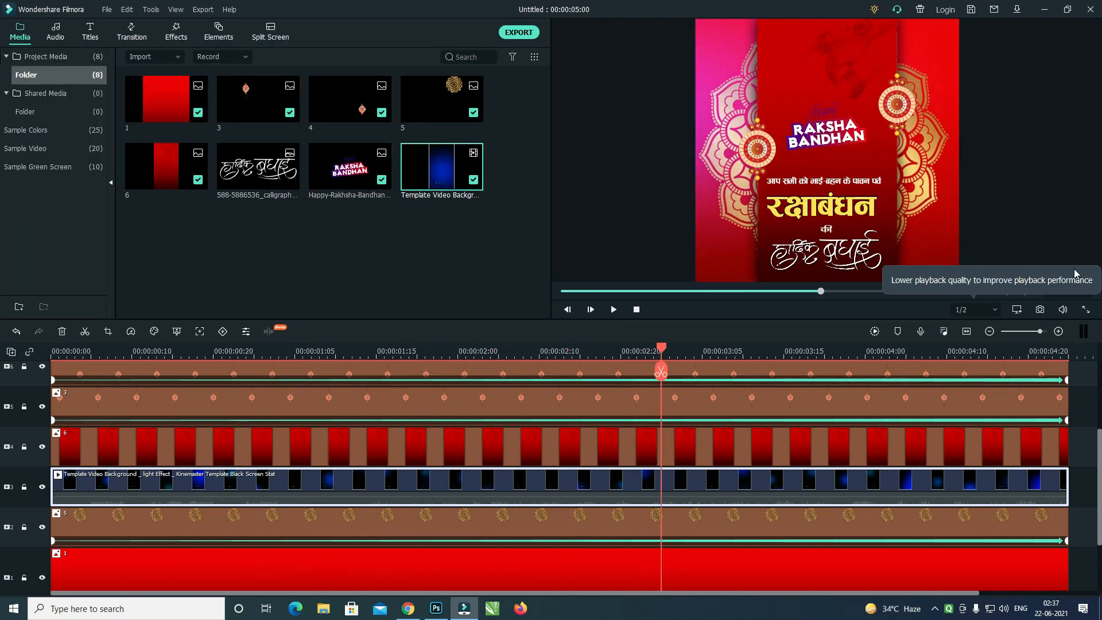
click(1083, 395)
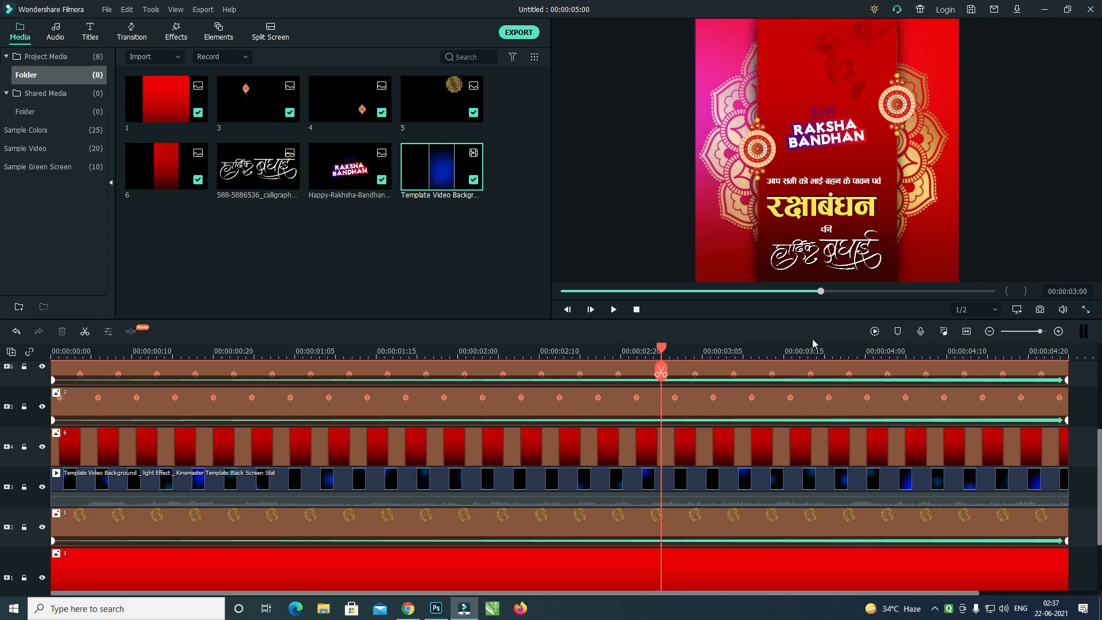
Preview the composition in full screen, exit, and return the playhead to the start of the timeline.
click(1084, 310)
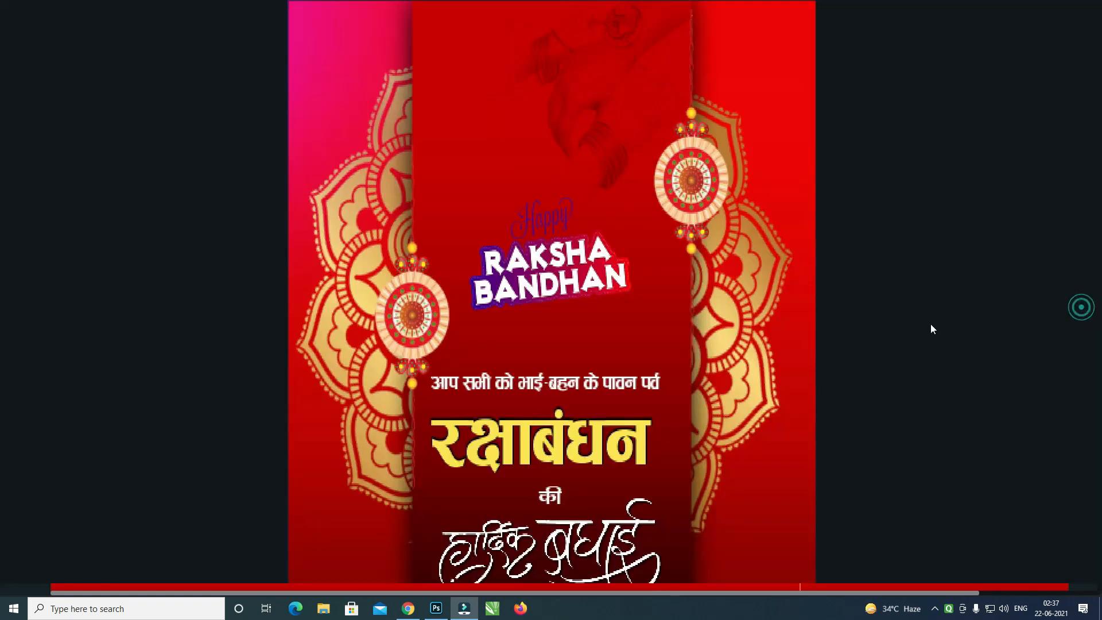
key(space)
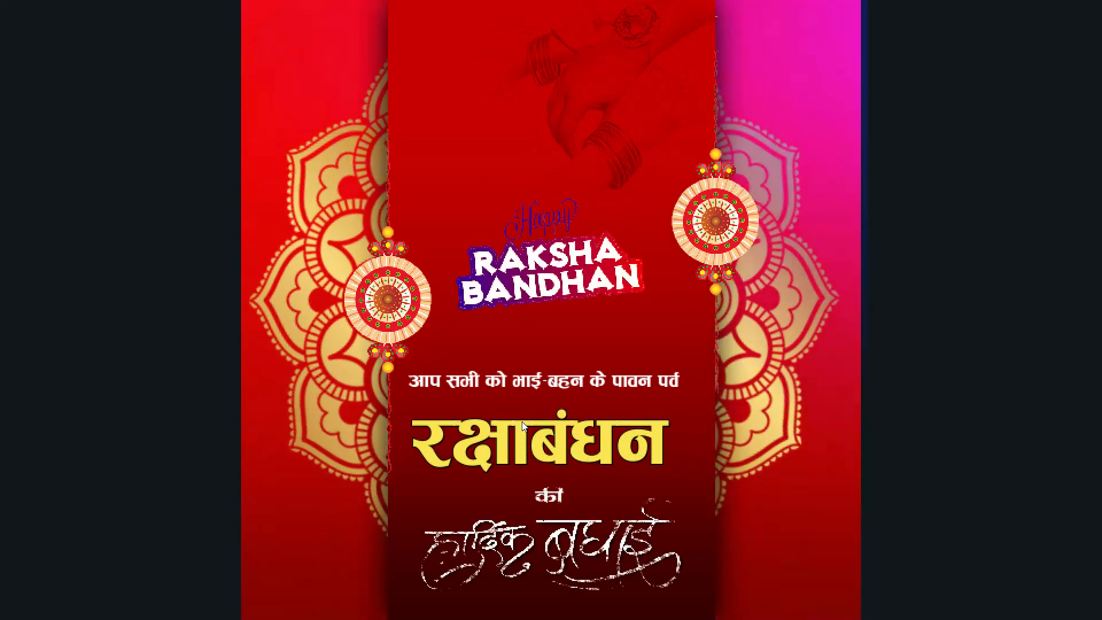
key(Escape)
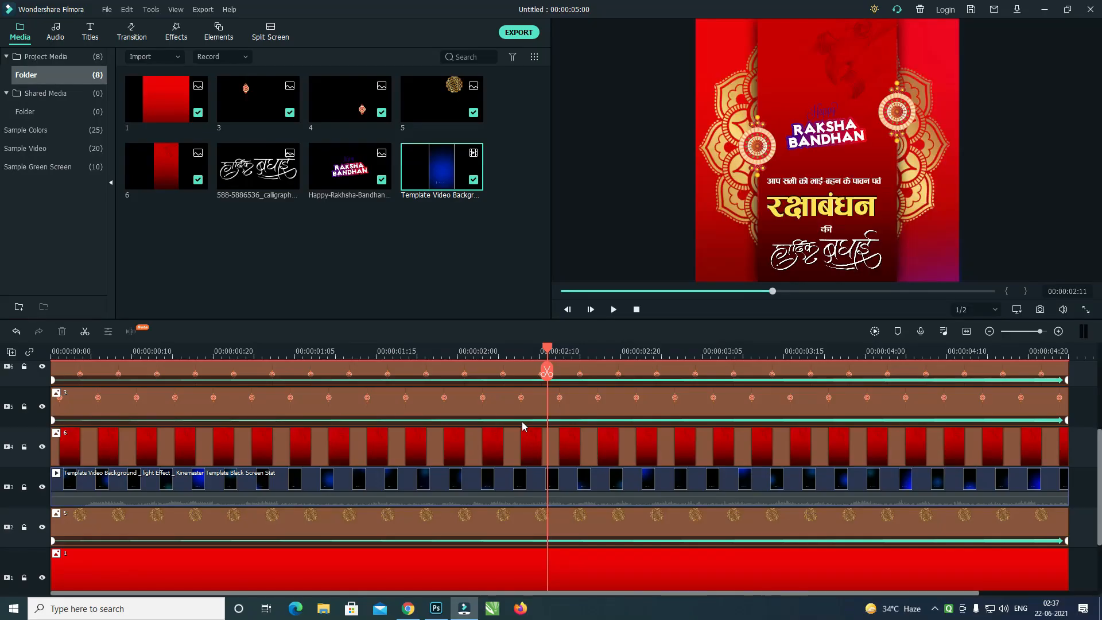
drag(548, 347, 19, 422)
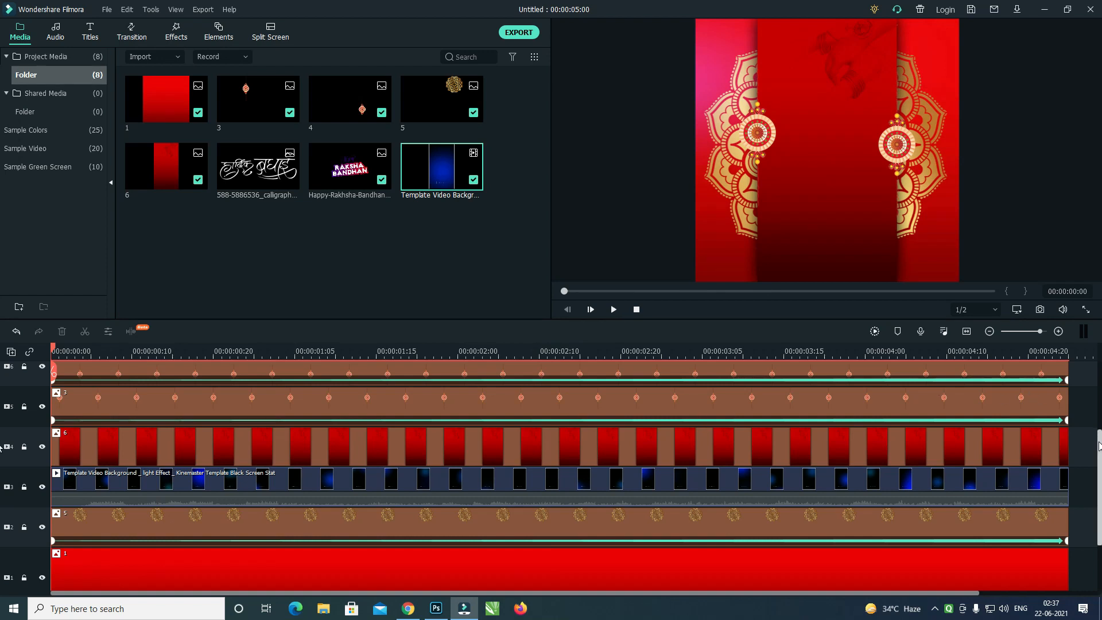
drag(1099, 436, 1100, 392)
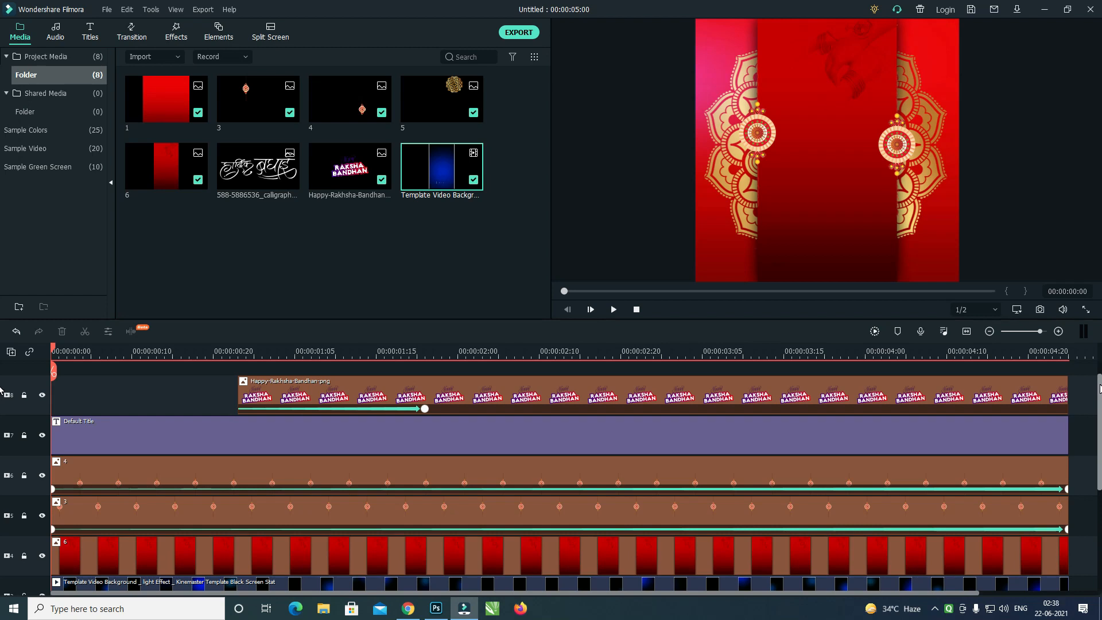
drag(1100, 389, 1100, 366)
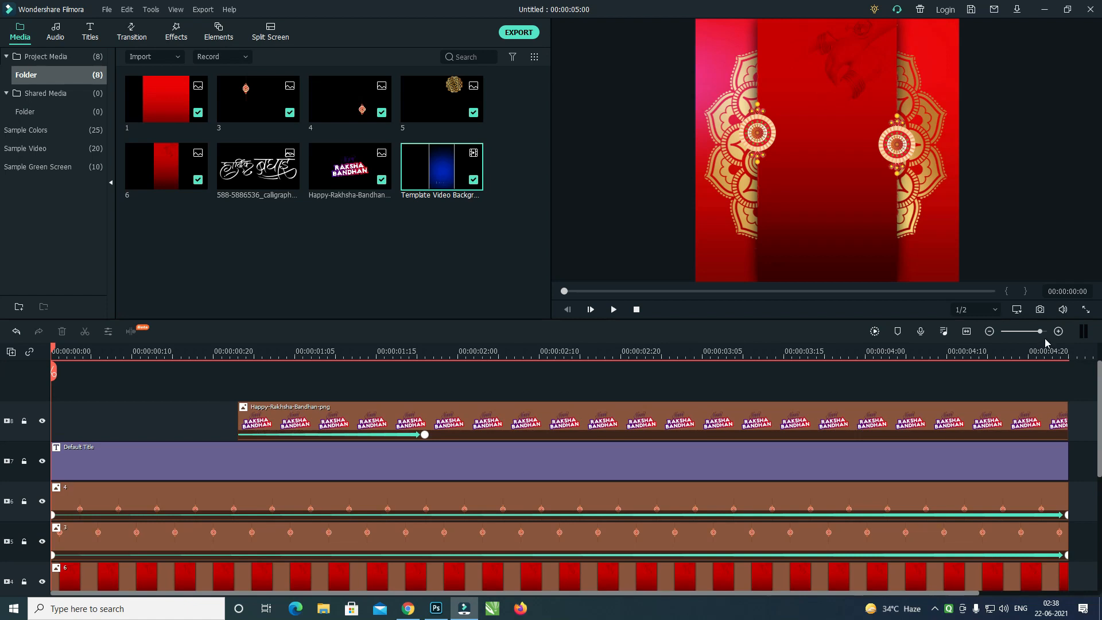
drag(1041, 332, 1038, 332)
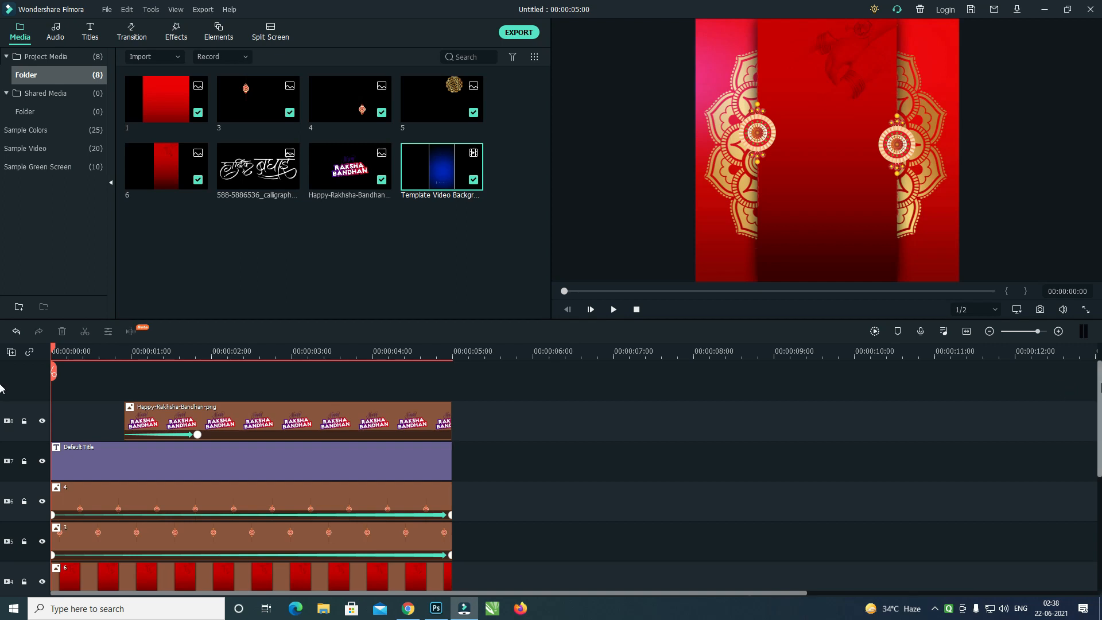
scroll(1097, 445, down, 5)
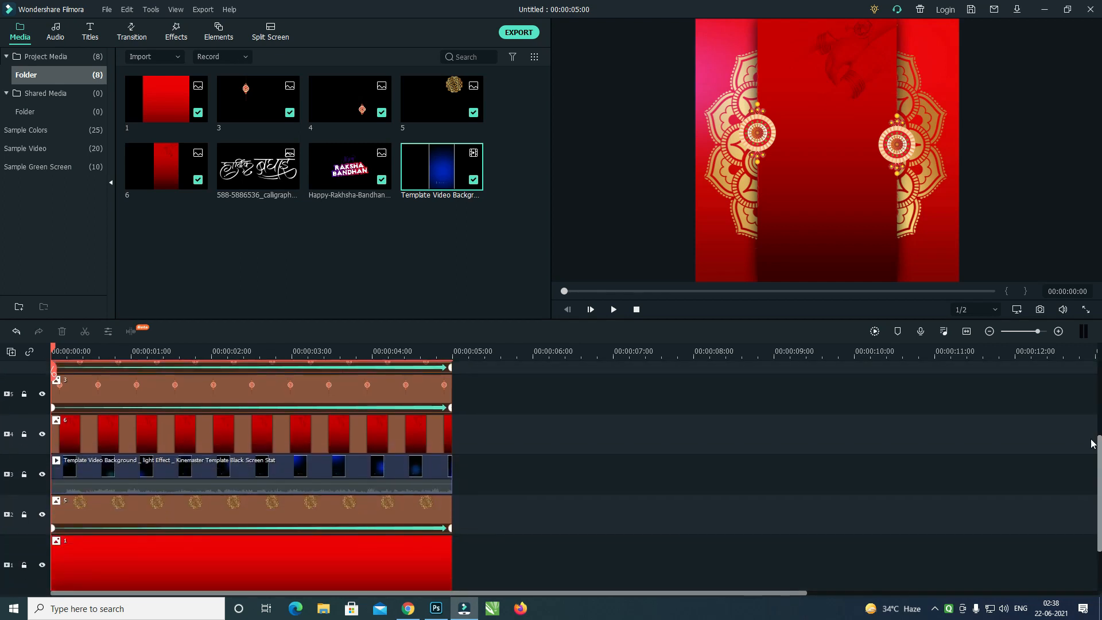
click(966, 331)
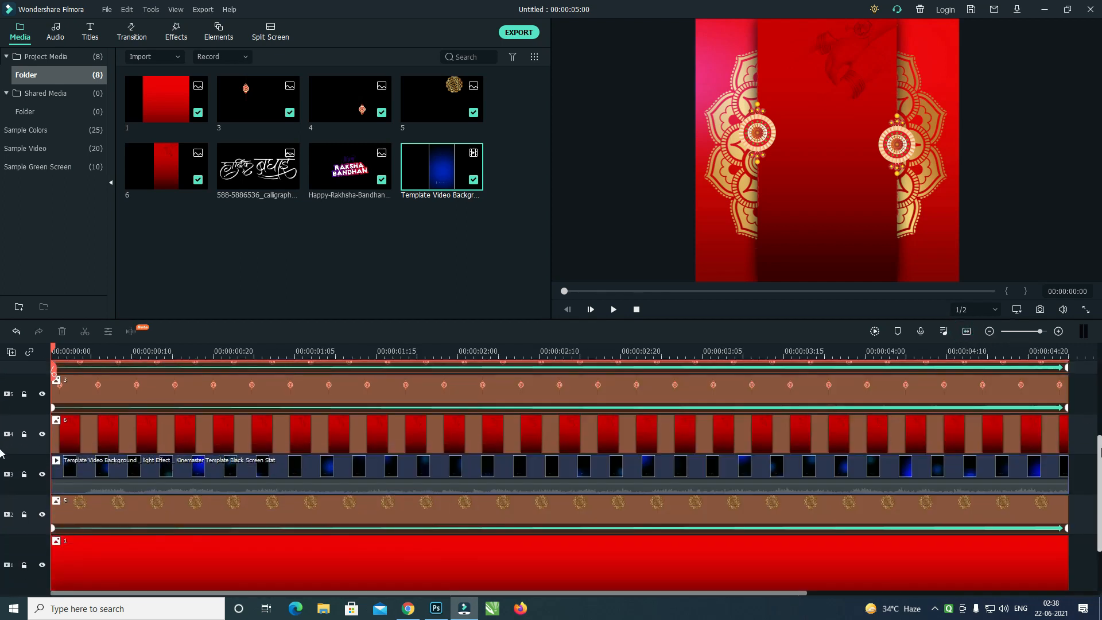
scroll(1046, 396, up, 5)
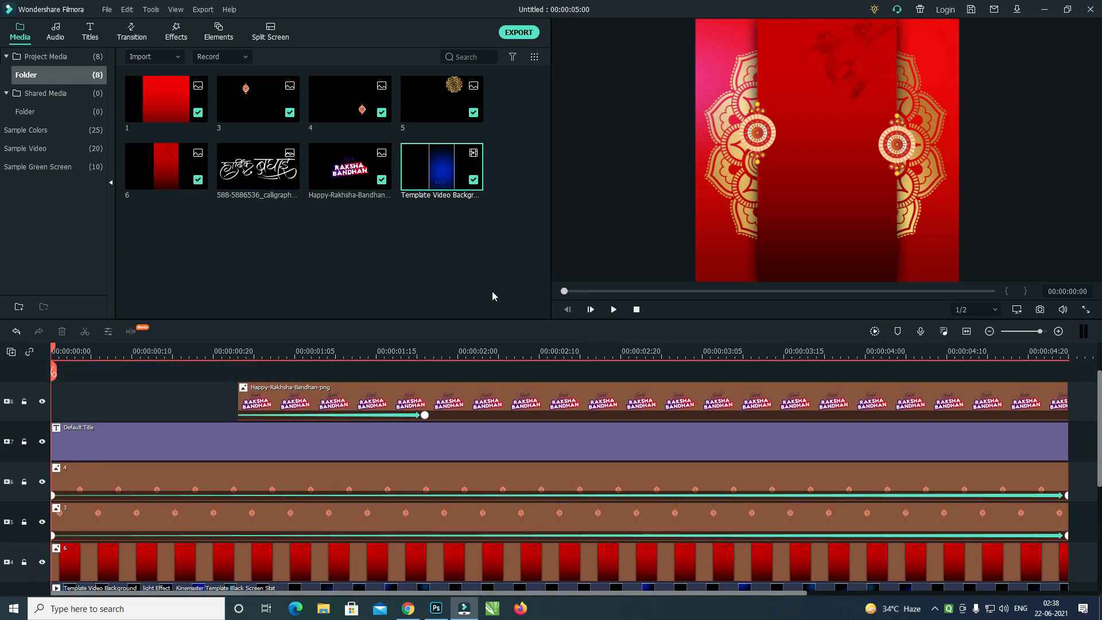